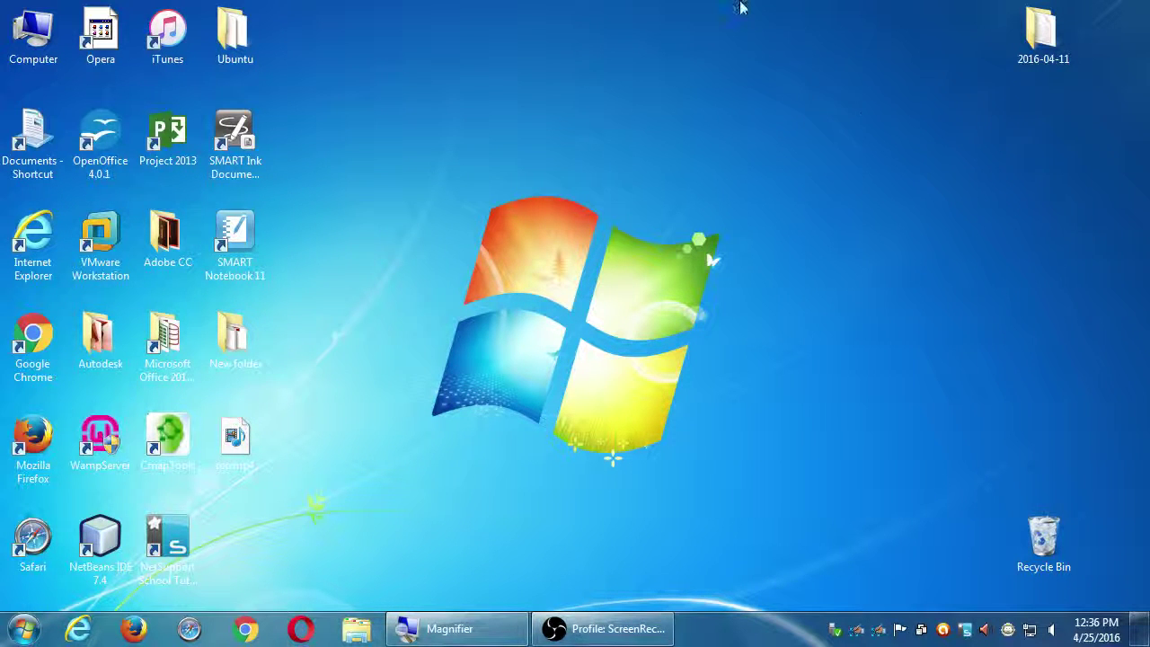
- Open the classroom data (Z:) network drive from Computer
double_click(39, 40)
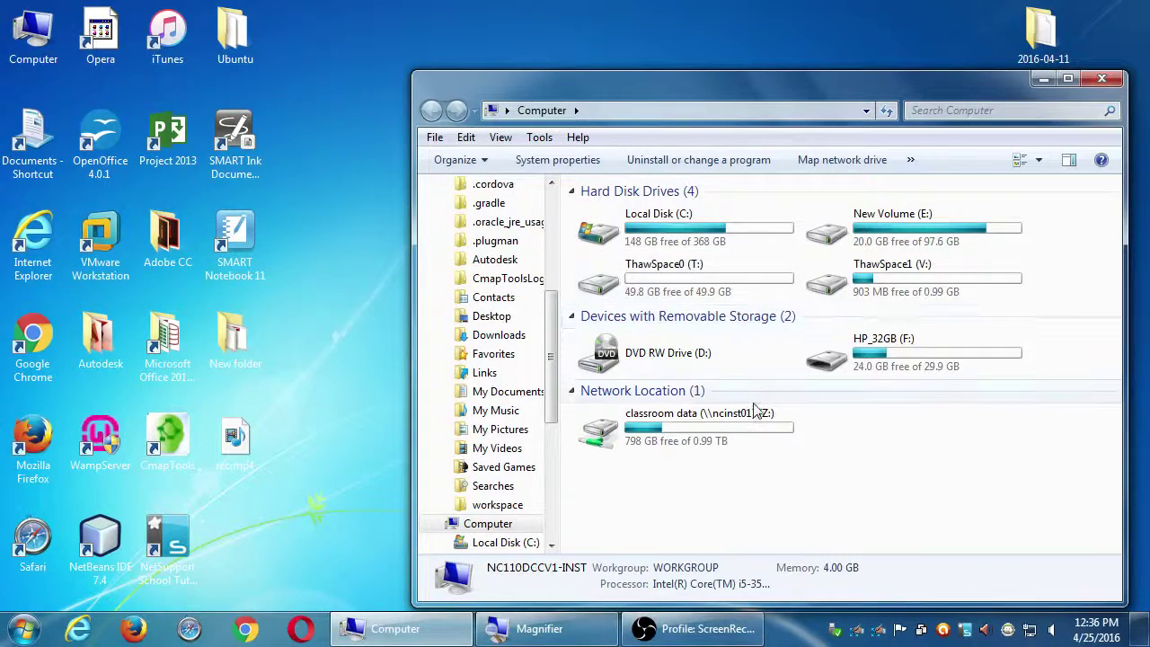
left_click(780, 429)
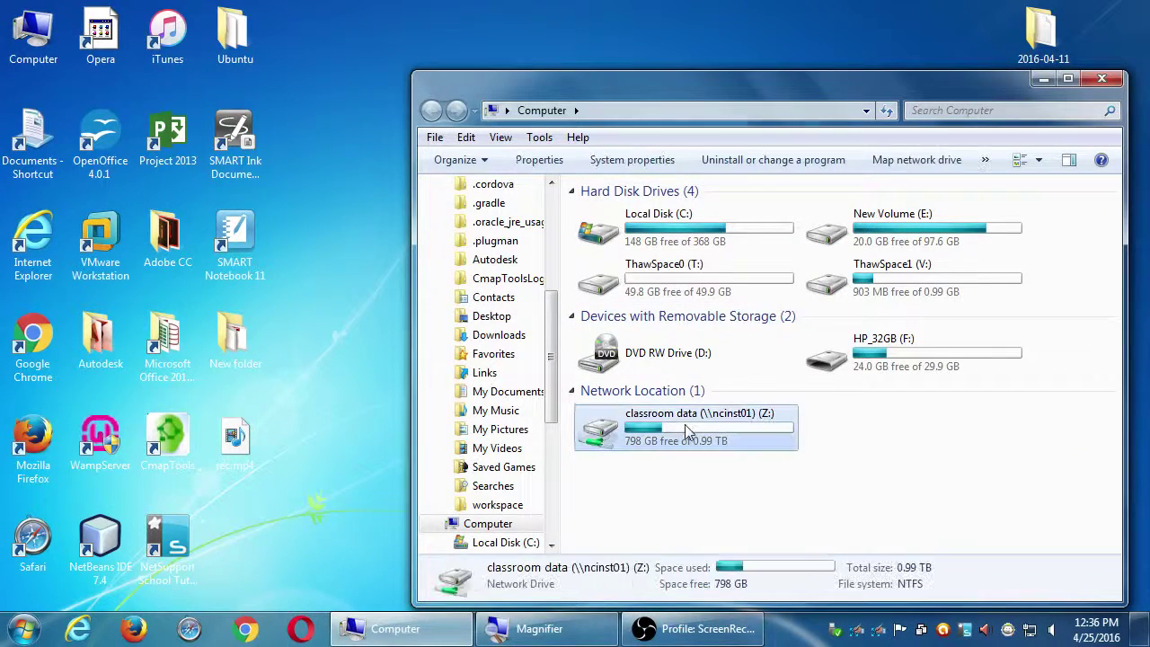
left_click_drag(619, 92, 532, 37)
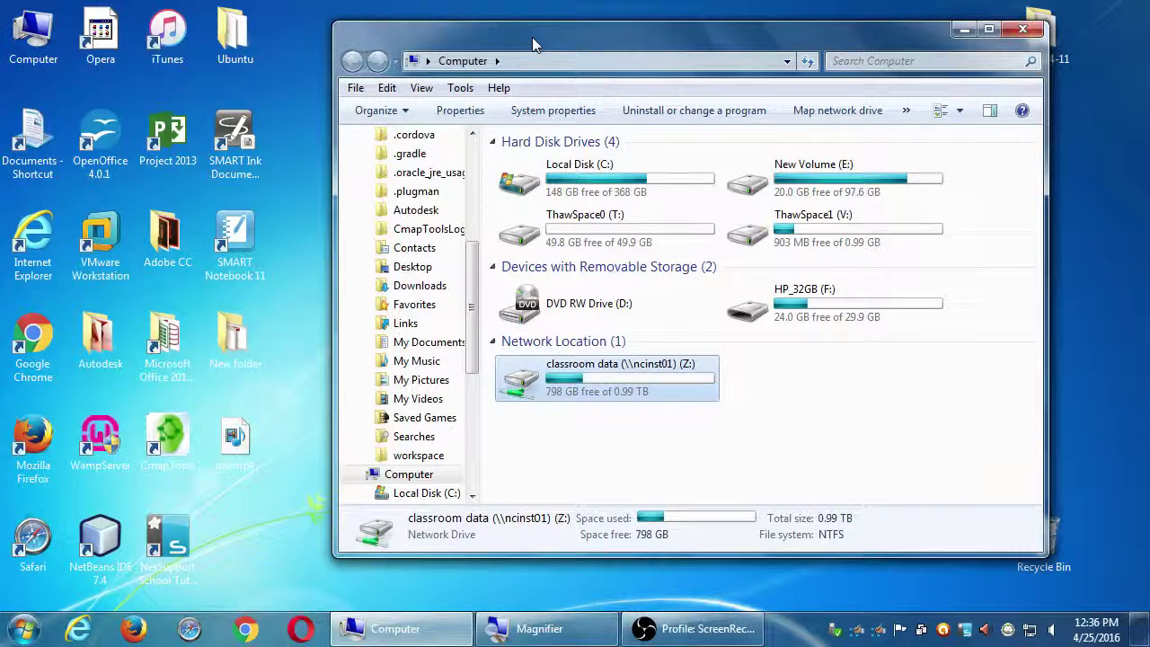
double_click(537, 395)
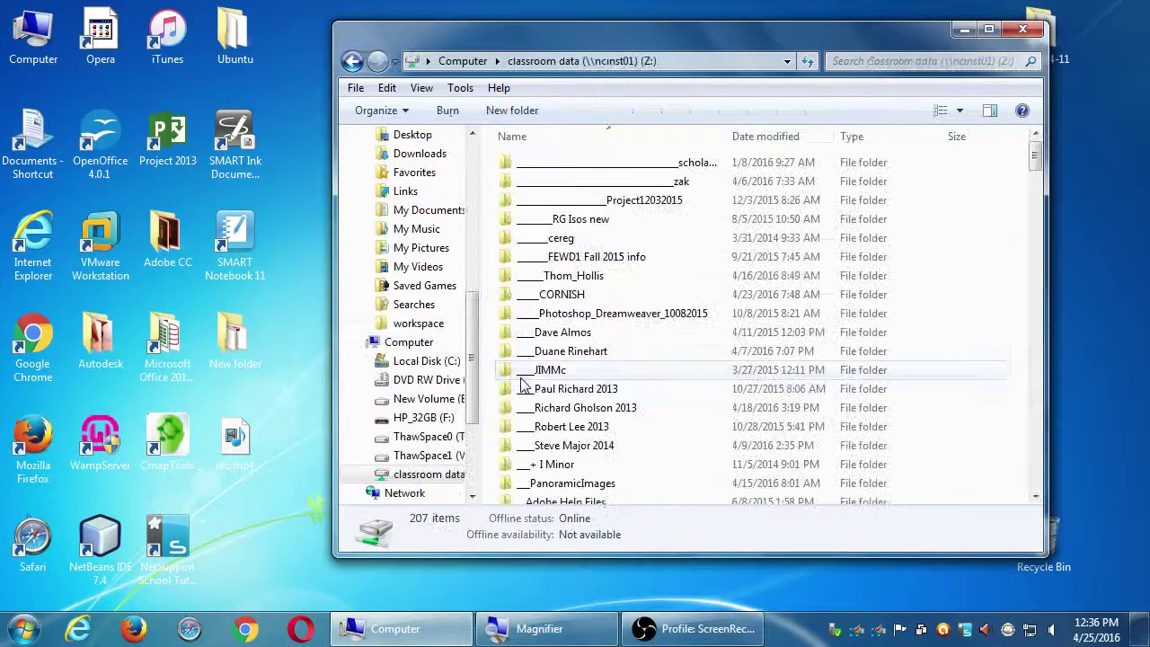
- Find and open the Campos WordPress I folder on the classroom data drive
scroll(637, 365, "down", 1)
left_click(608, 363)
scroll(611, 364, "down", 2)
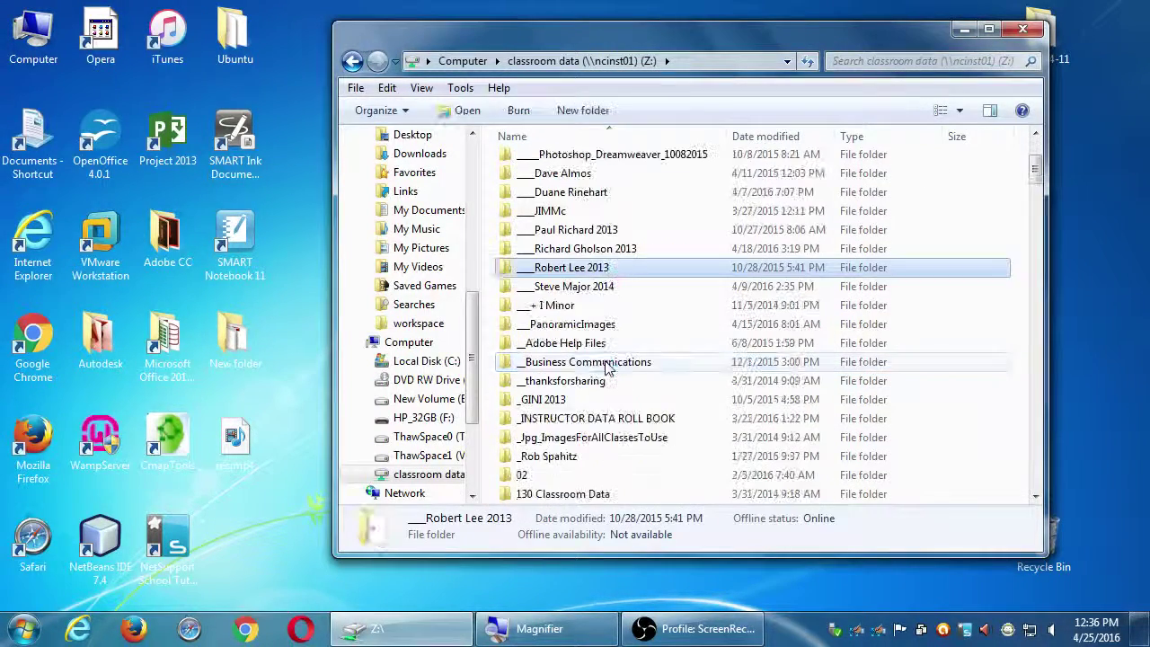
left_click(619, 346)
key("c")
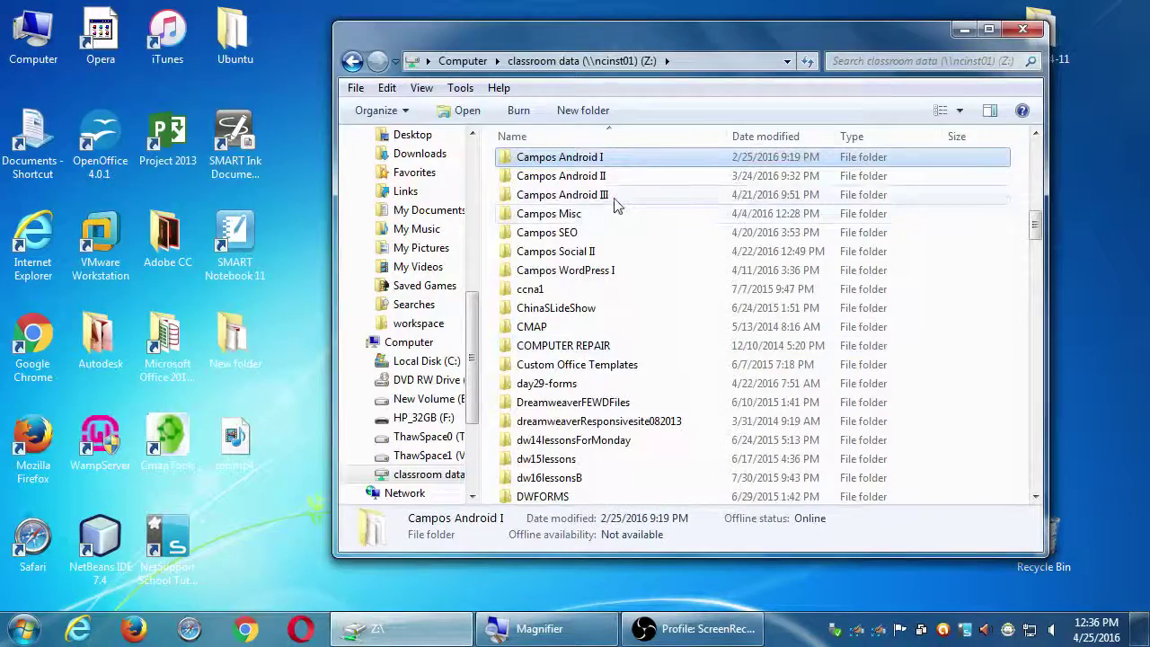
double_click(615, 268)
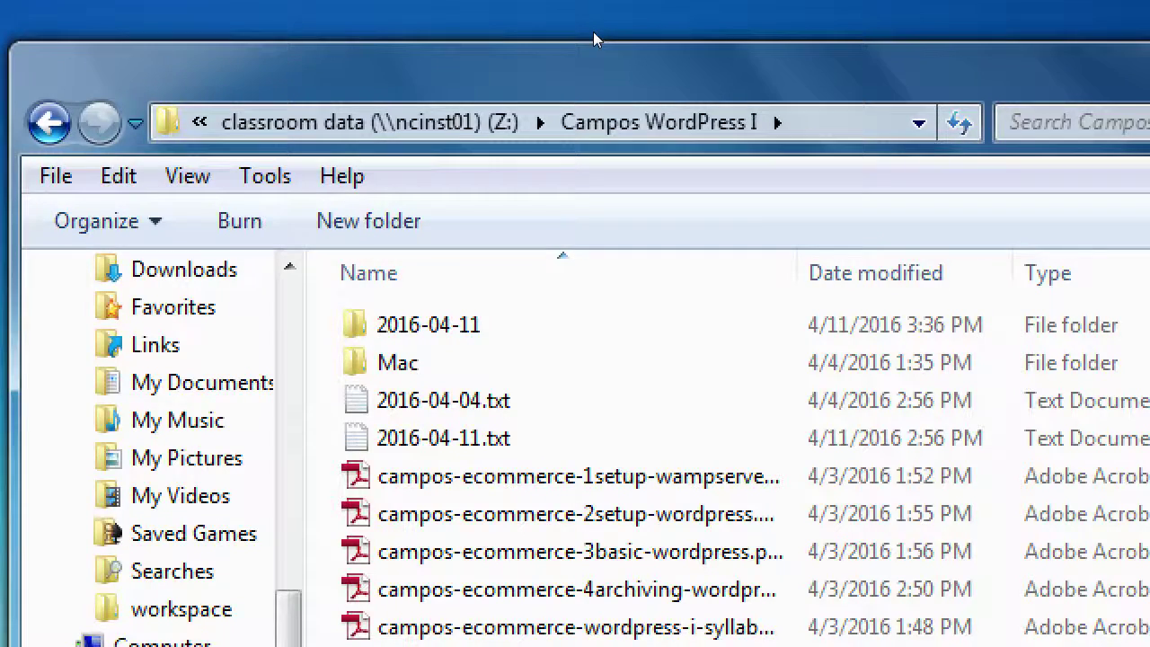
- Open the 2016-04-11 folder and examine its archive zip and installer.php with the Name column fitted to the full file names
key("super+minus")
left_click_drag(553, 41, 276, 47)
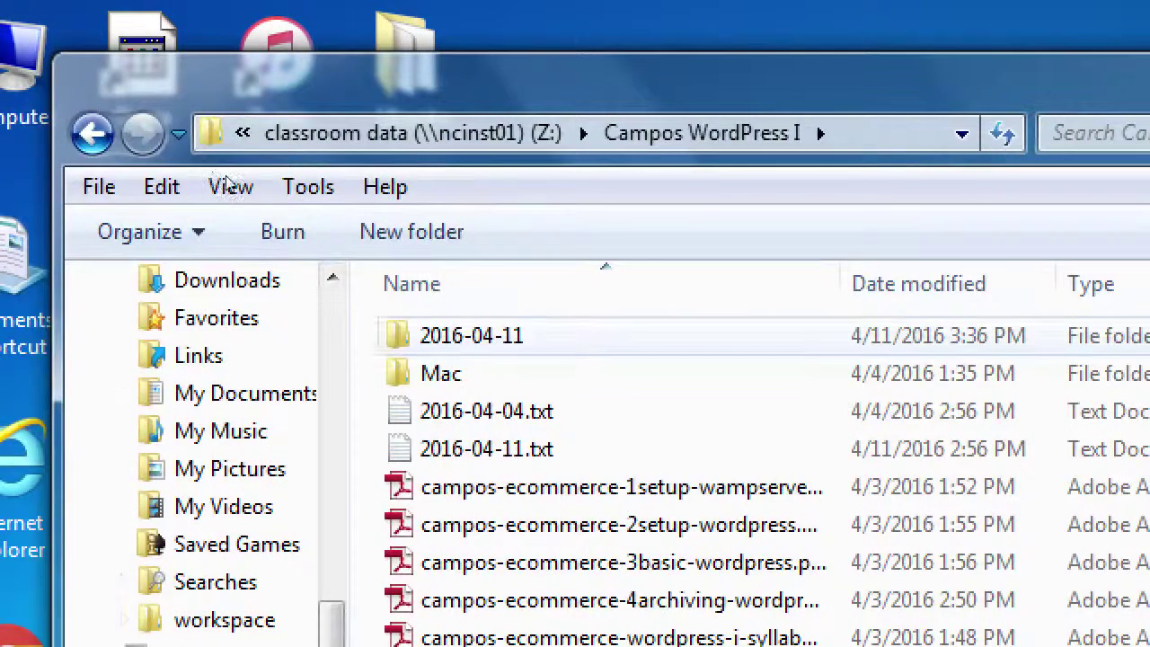
key("Return")
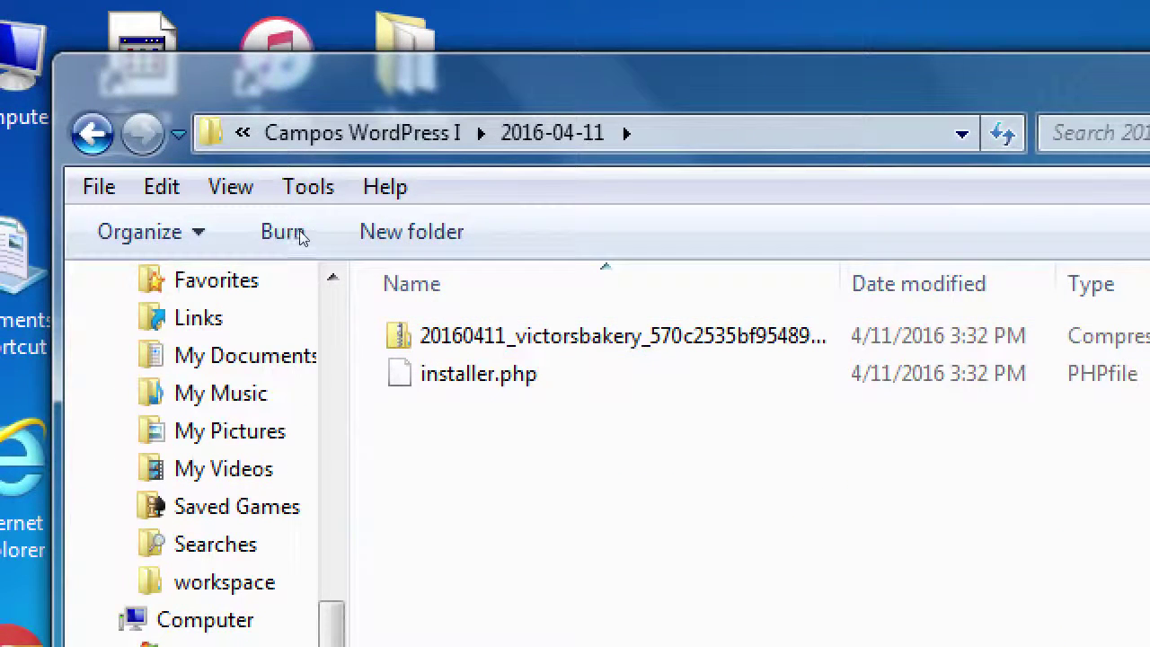
double_click(841, 284)
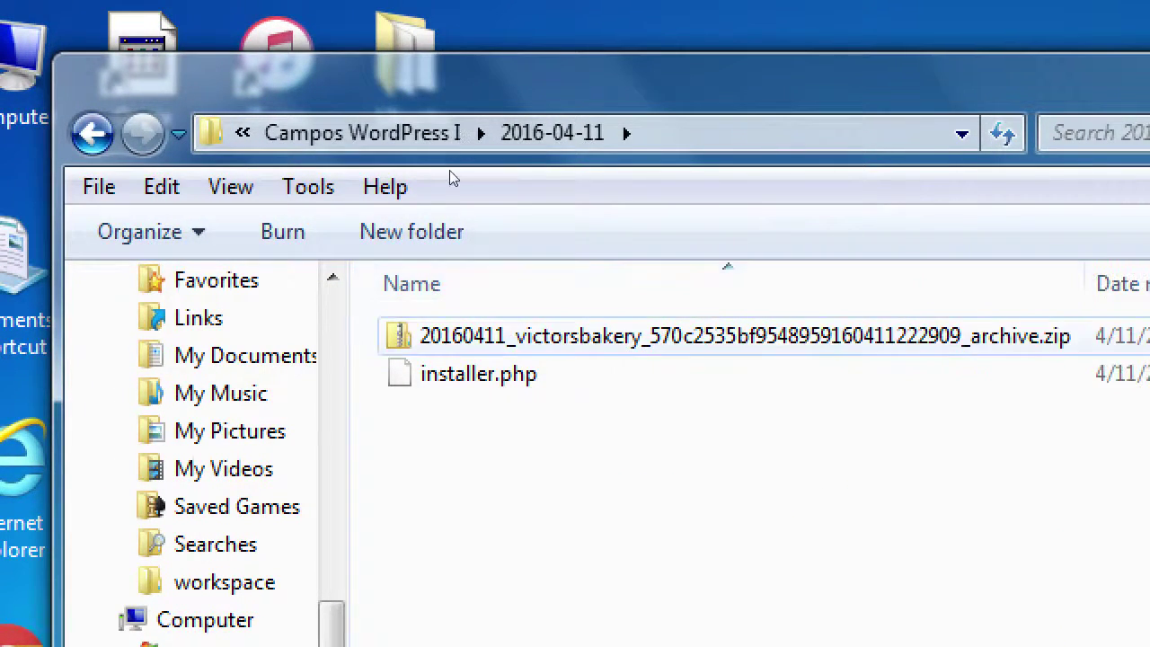
key("Down")
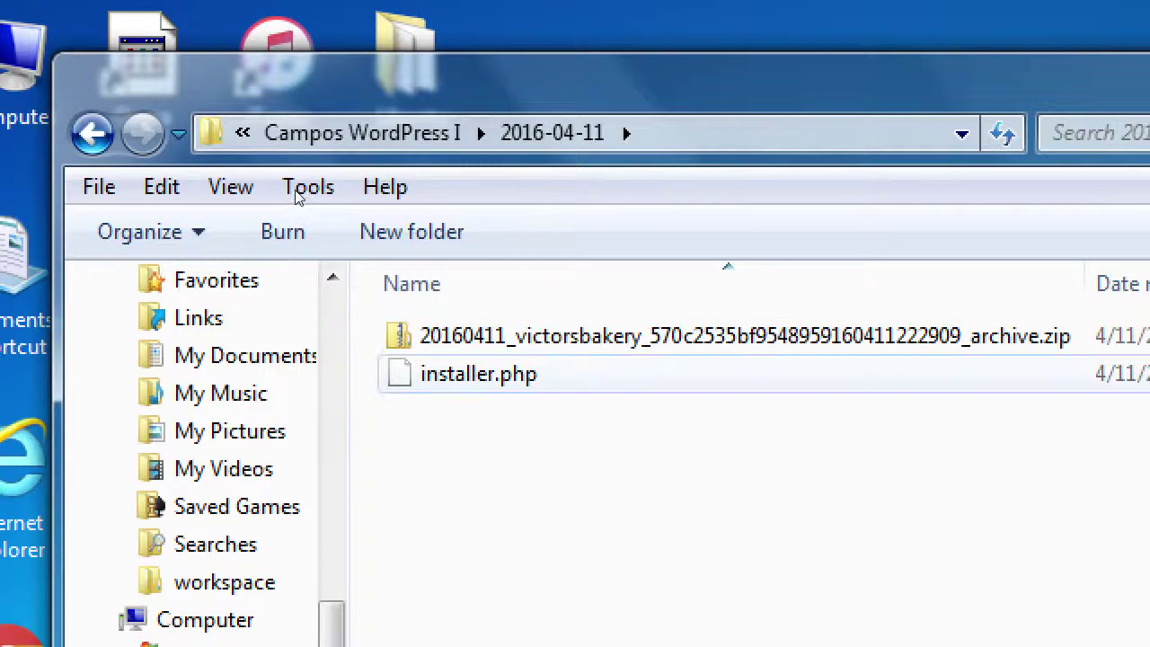
left_click_drag(675, 536, 493, 352)
left_click_drag(280, 183, 269, 174)
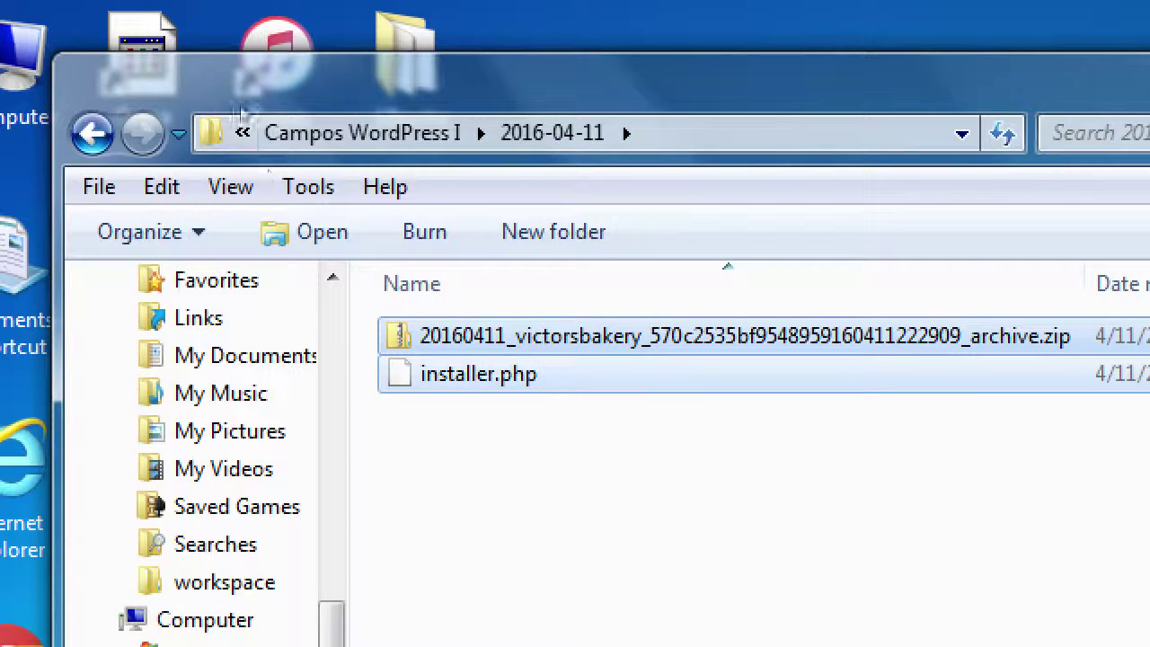
- Go back to Campos WordPress I, review the contents of 2016-04-11 once more and return to the parent folder
key("alt+Up")
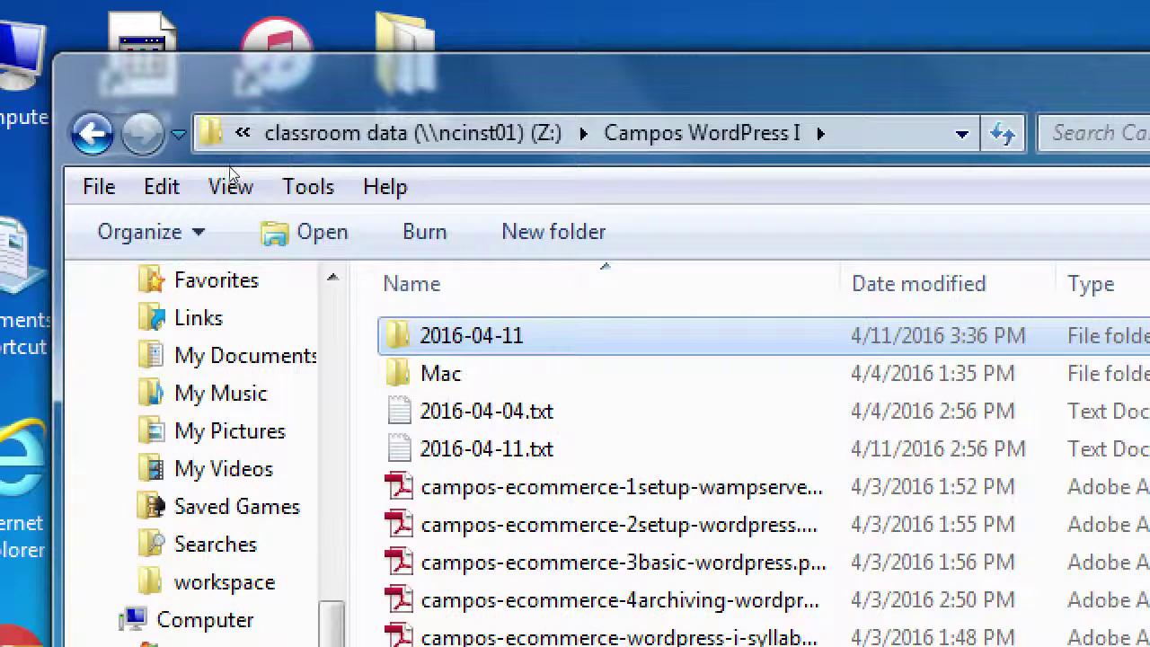
key("Return")
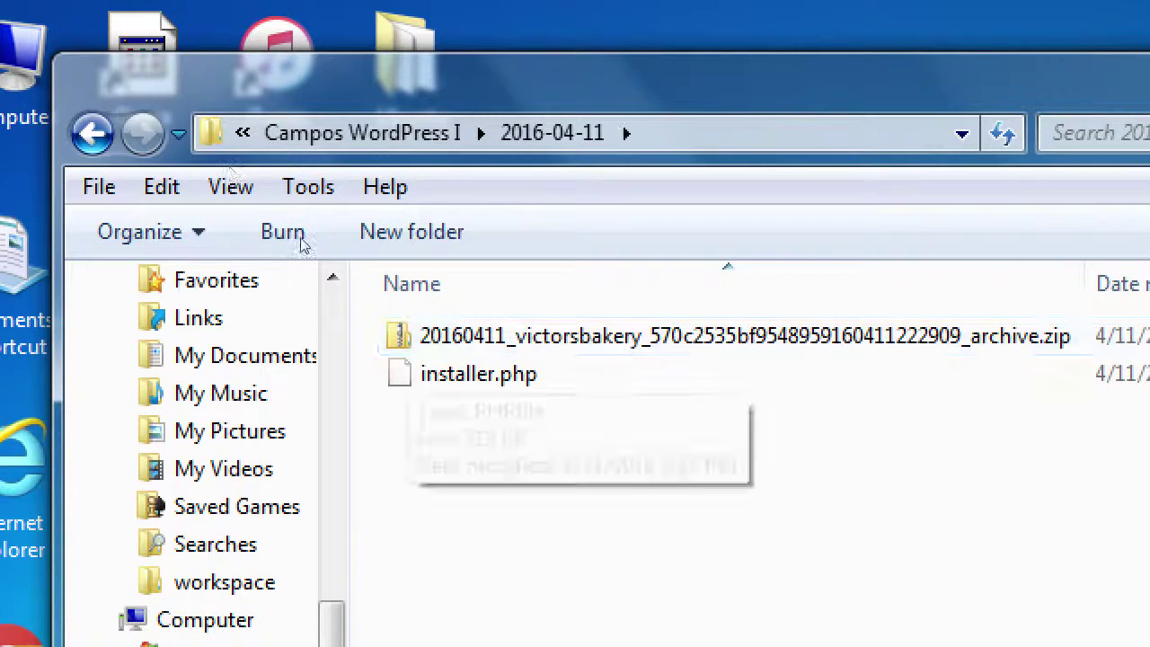
left_click_drag(557, 488, 396, 296)
left_click(337, 269)
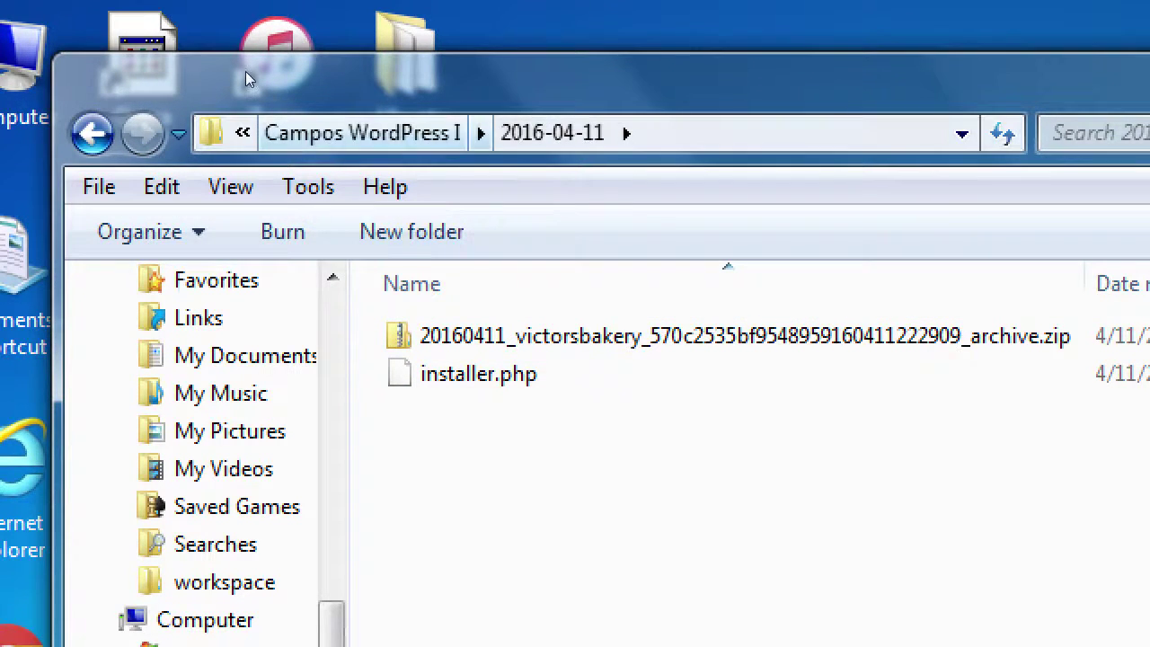
key("BackSpace")
- Move the folder window clear of the desktop icons and copy campos-ecommerce-4archiving-wordpress.pdf to the desktop
left_click_drag(286, 40, 279, 35)
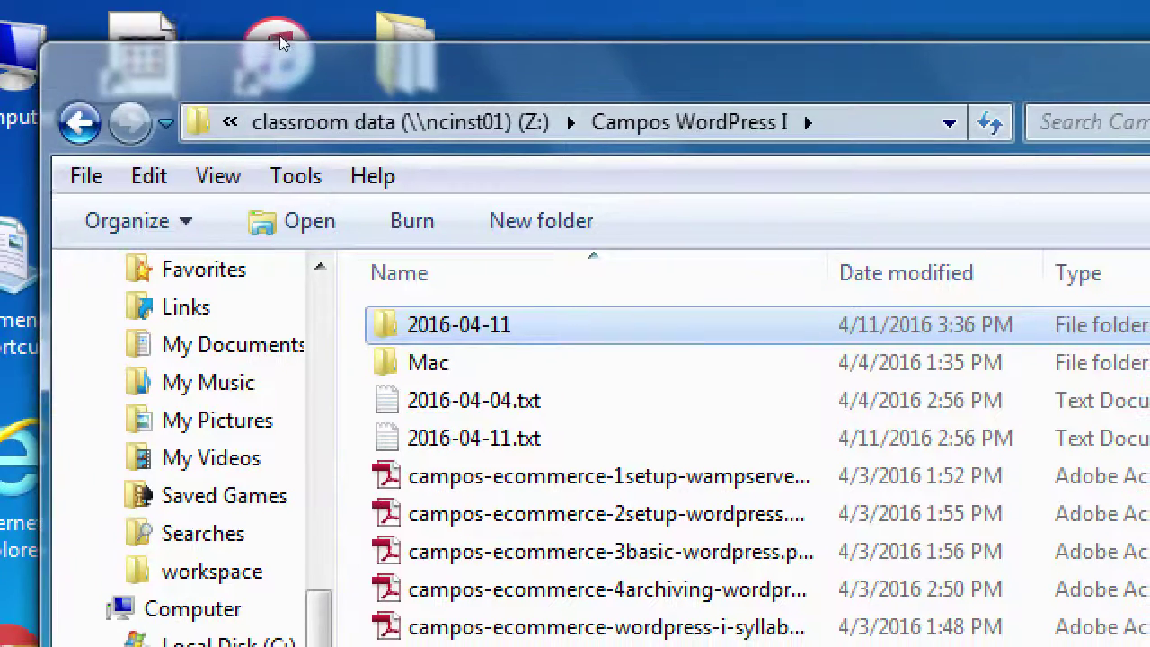
key("super+minus")
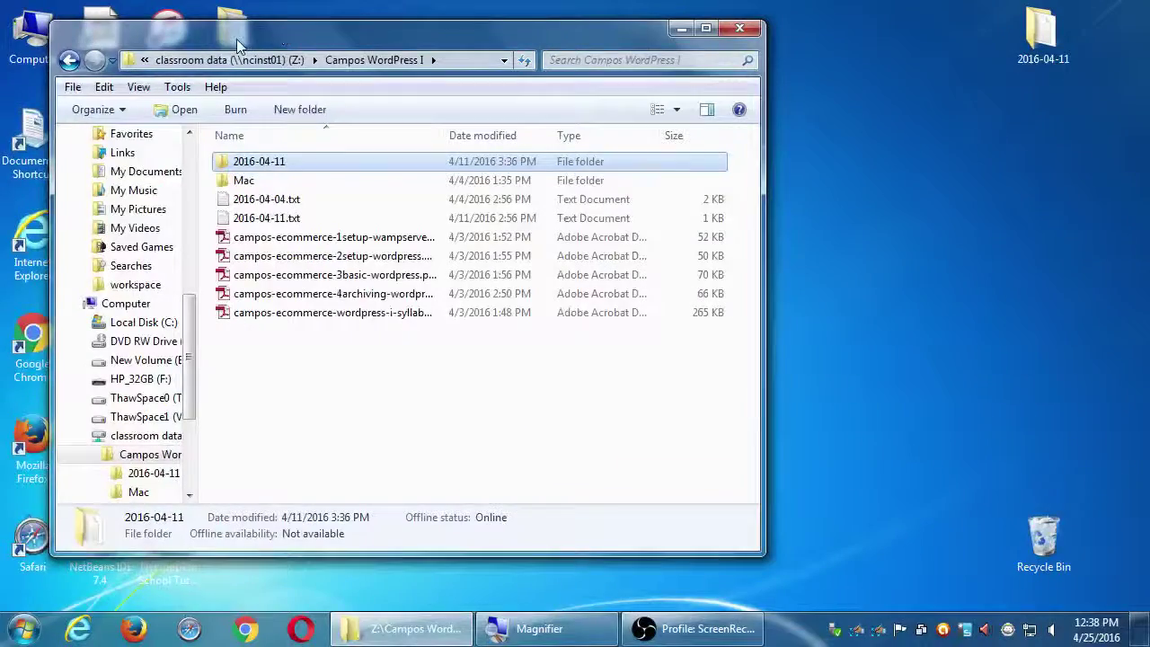
left_click_drag(233, 38, 212, 32)
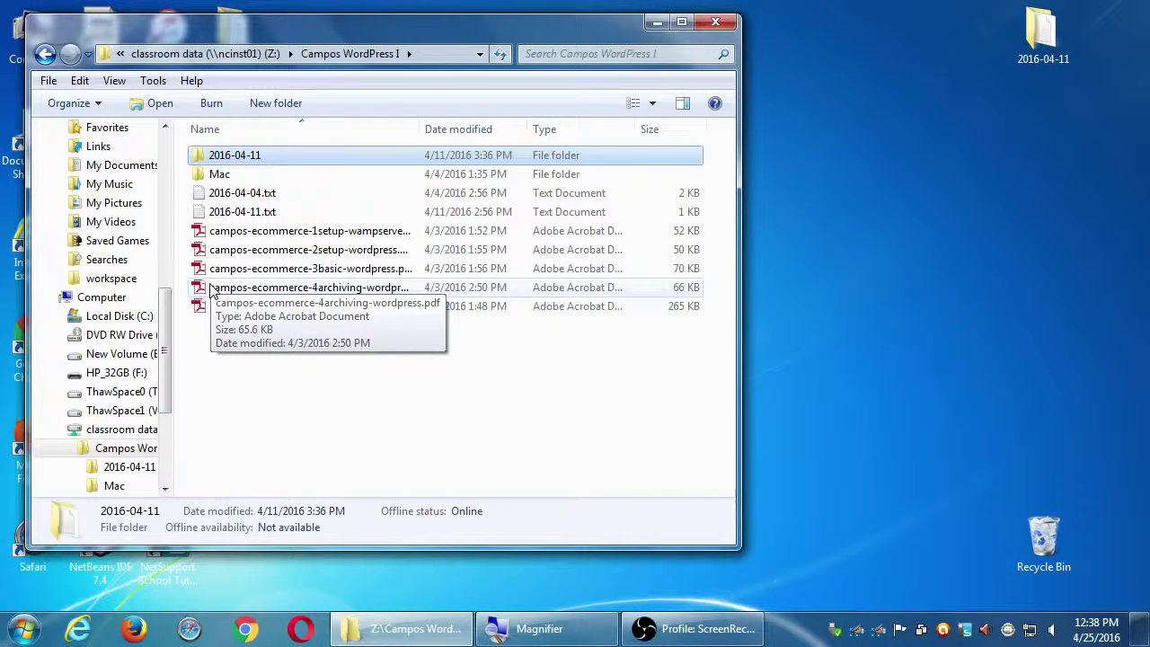
left_click_drag(212, 292, 1015, 189)
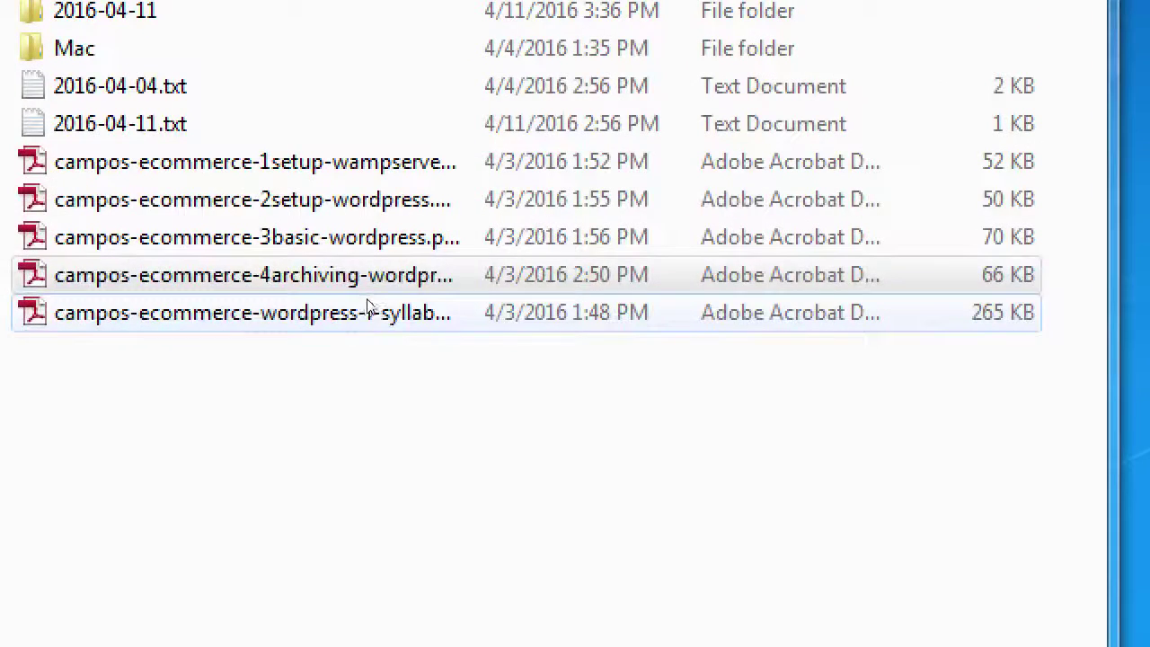
left_click(359, 286)
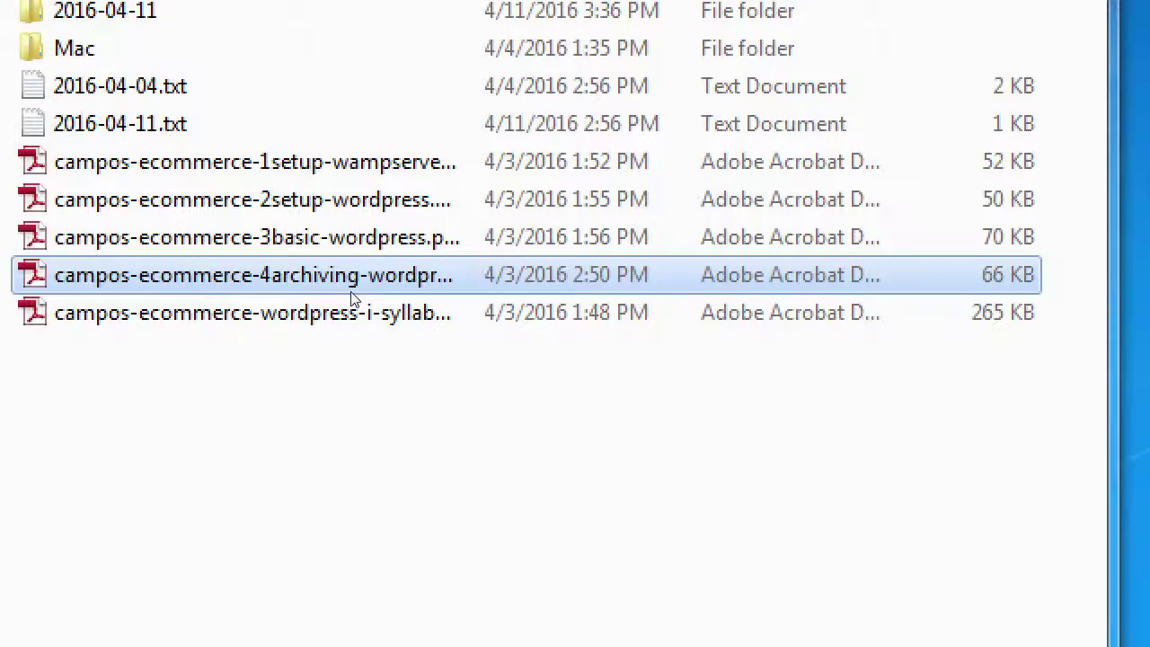
double_click(340, 292)
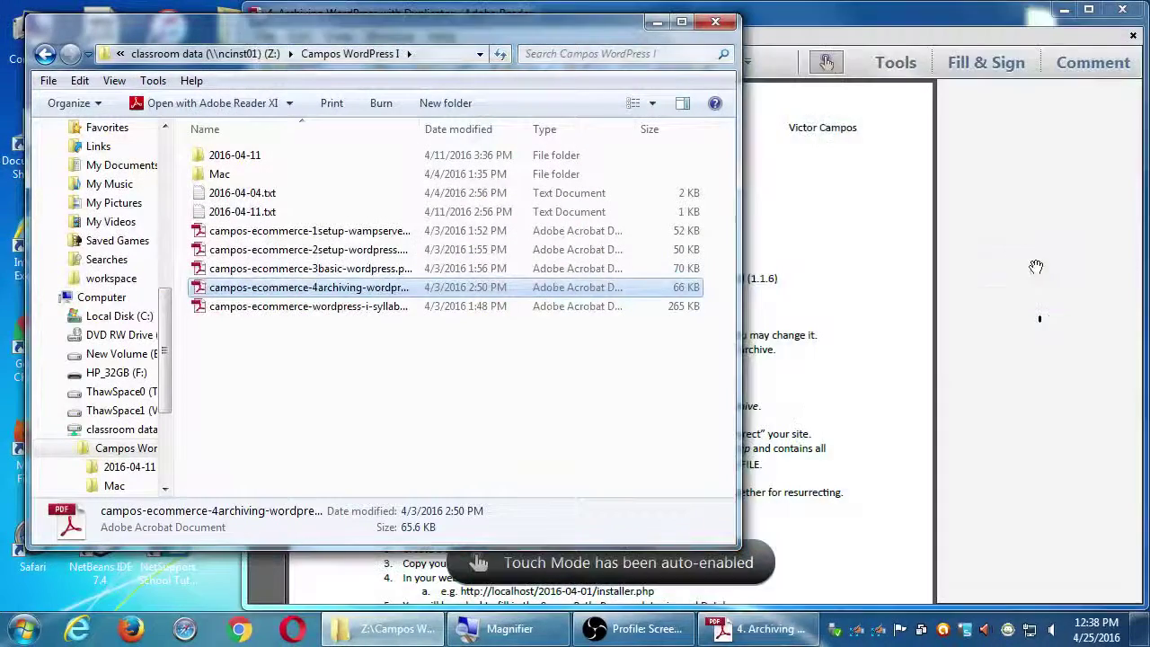
left_click(1128, 16)
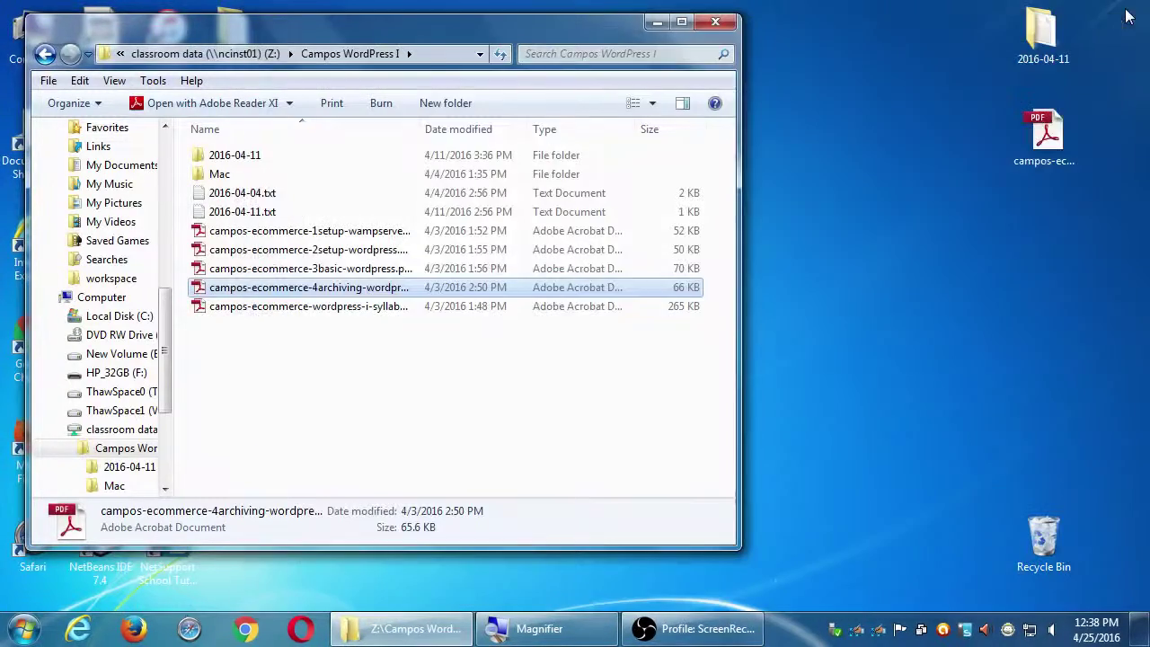
- Open the desktop copy of the archiving PDF, accept the default reading options and hide the tools pane
double_click(1033, 139)
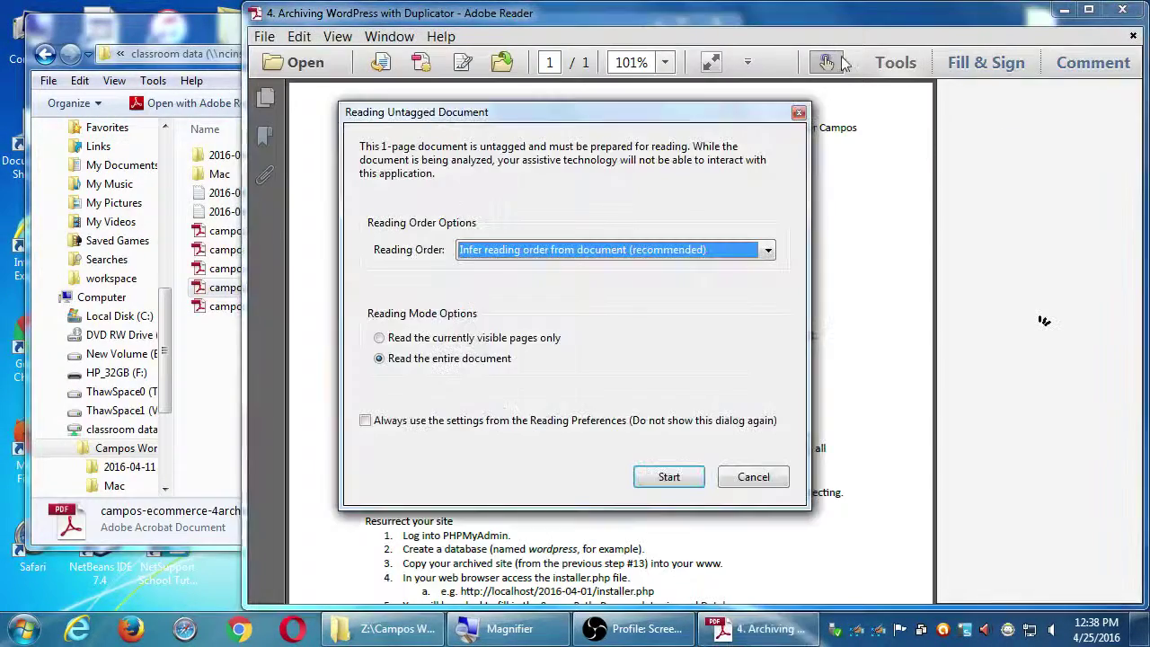
key("Return")
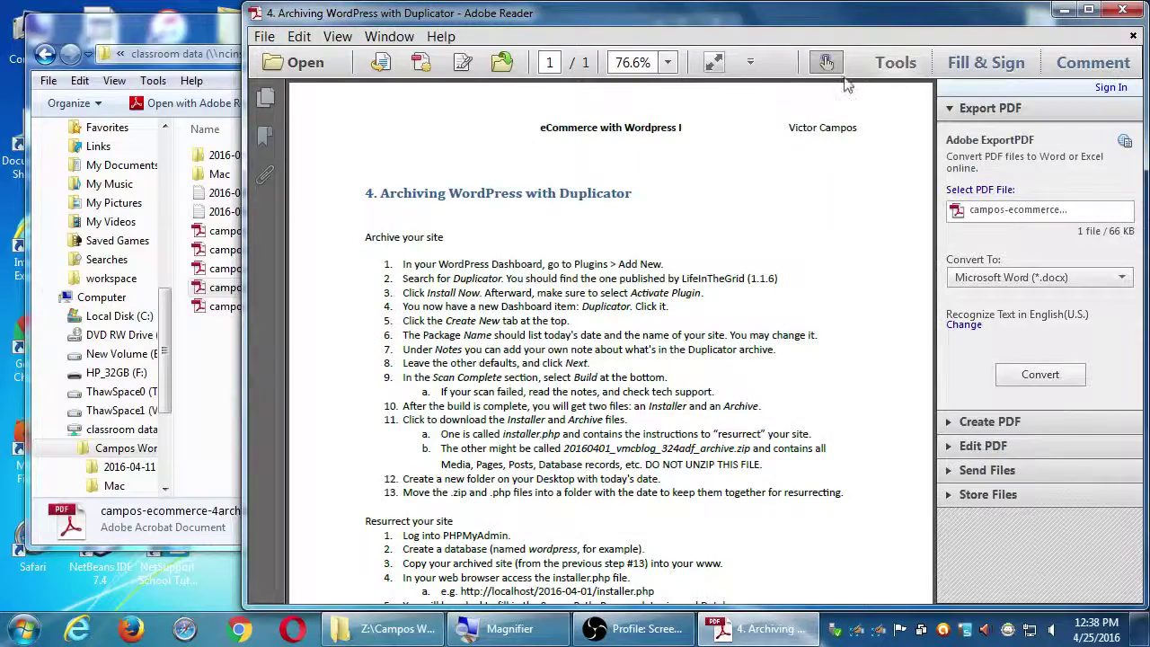
left_click(894, 62)
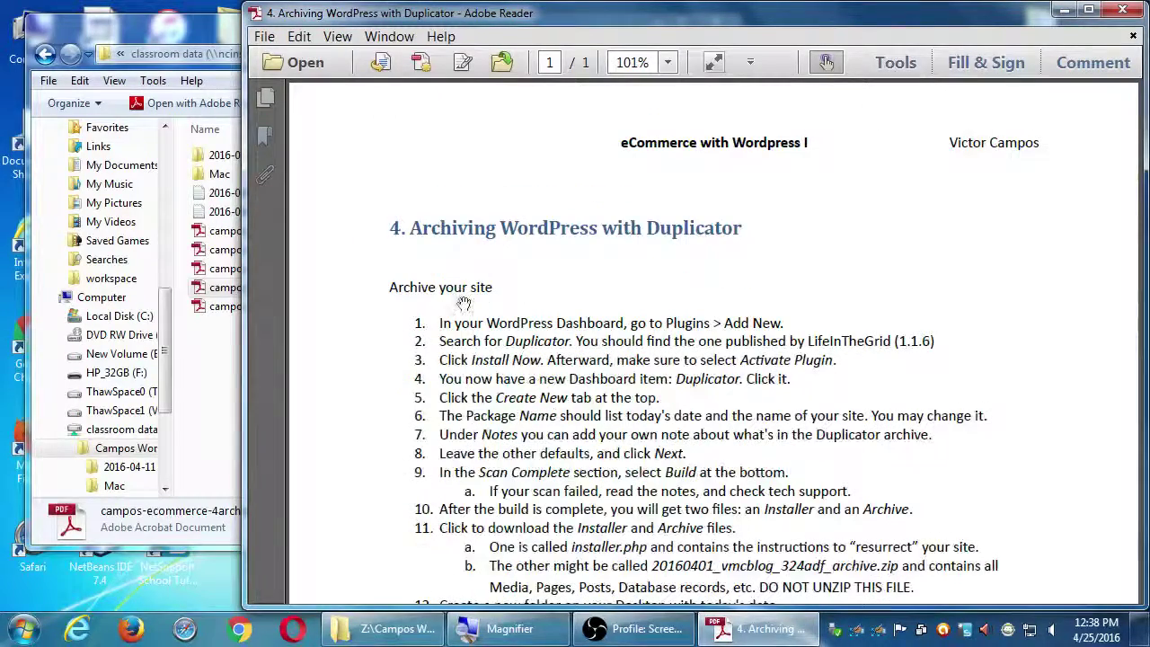
- Read through the PDF's instructions for archiving a WordPress site with Duplicator and for resurrecting it
left_click_drag(674, 403, 656, 235)
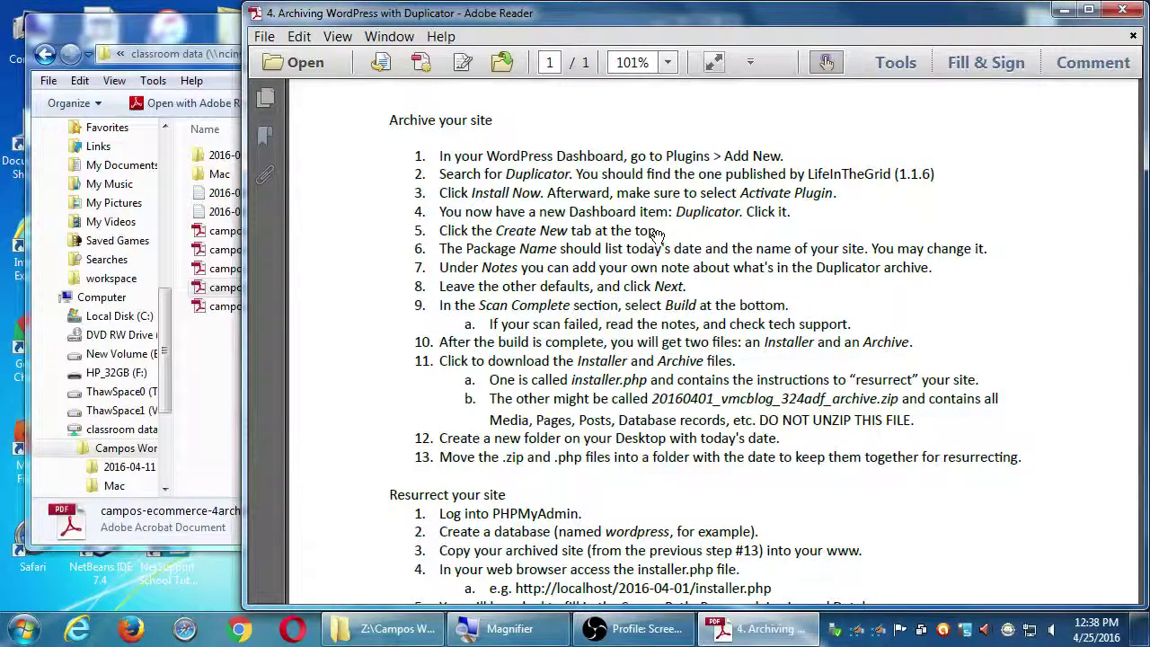
scroll(733, 480, "down", 5)
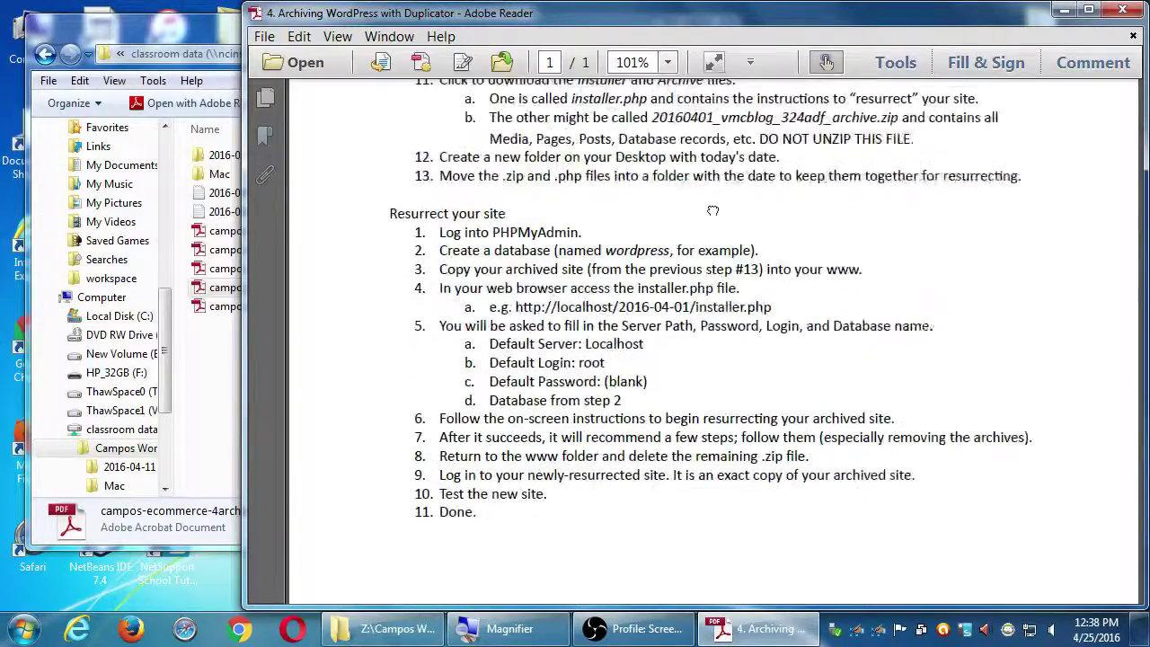
scroll(726, 270, "down", 1)
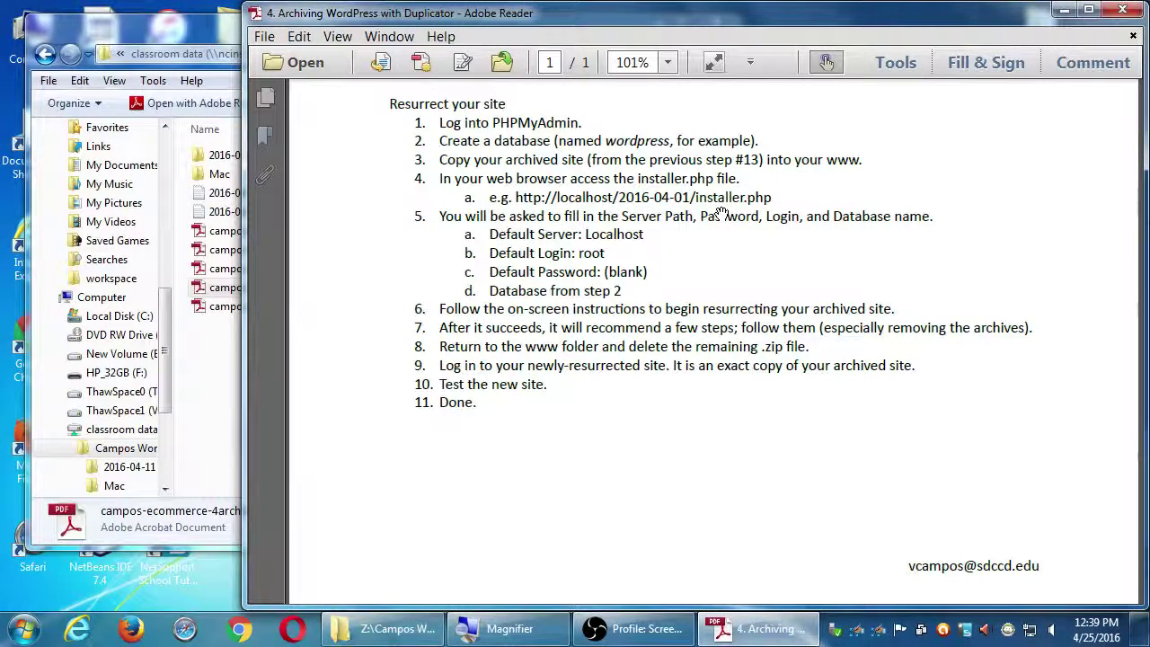
key("super+plus")
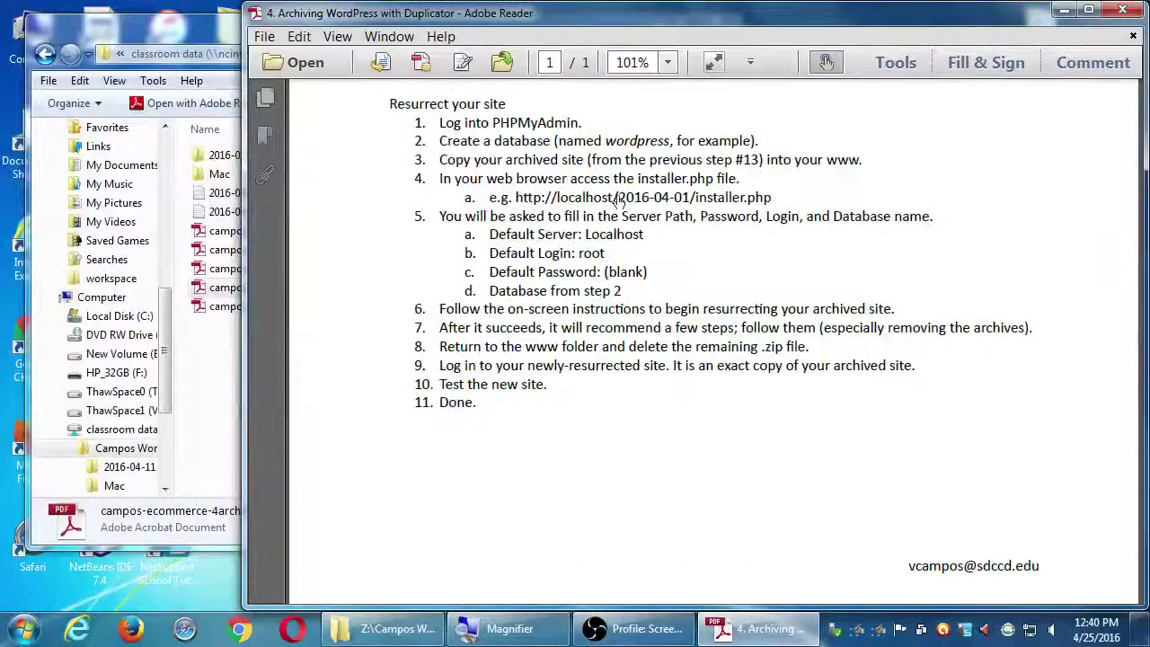
left_click(617, 198)
left_click(868, 367)
scroll(858, 368, "up", 3)
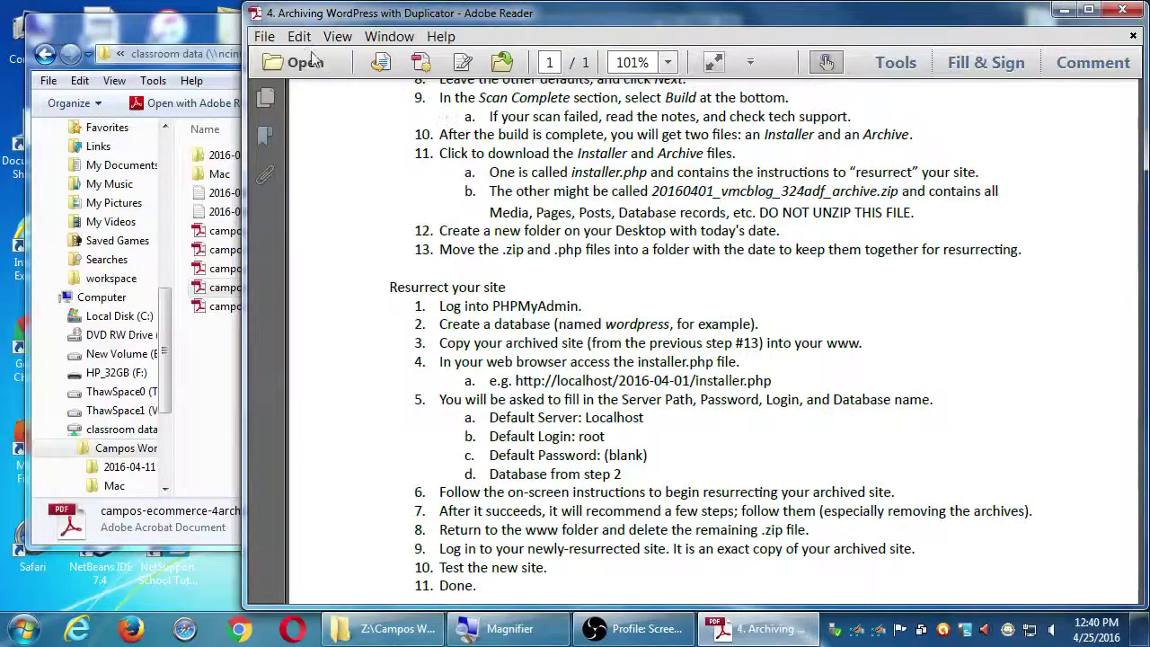
scroll(611, 287, "up", 2)
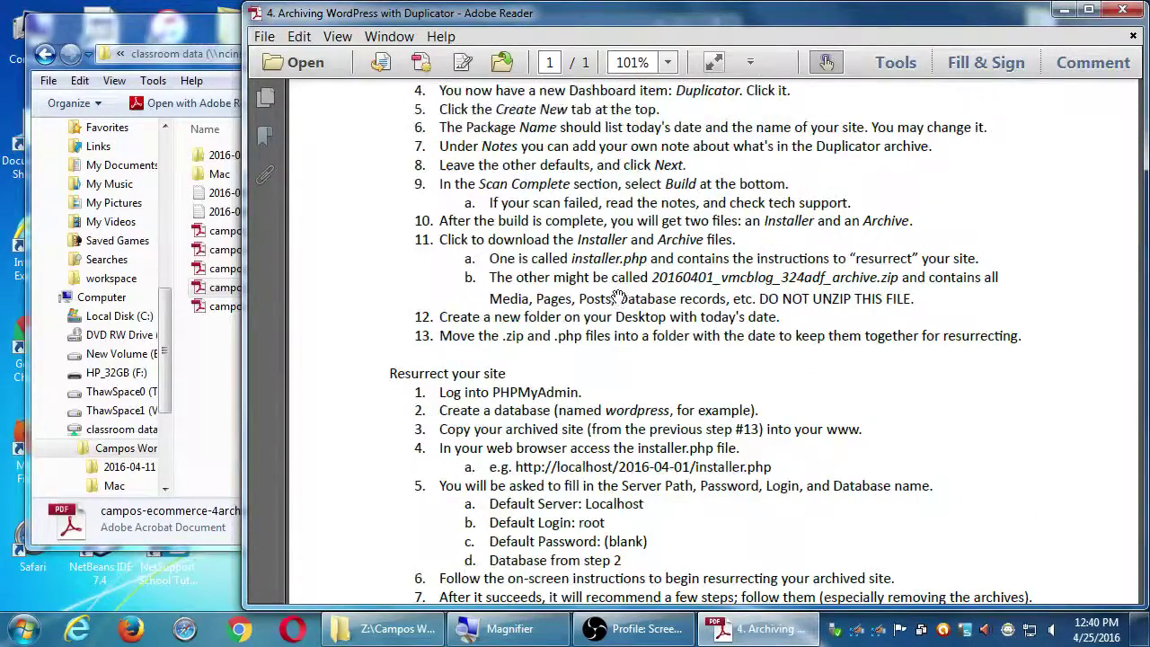
scroll(618, 296, "down", 4)
- Show the desktop and start WampServer
key("super+d")
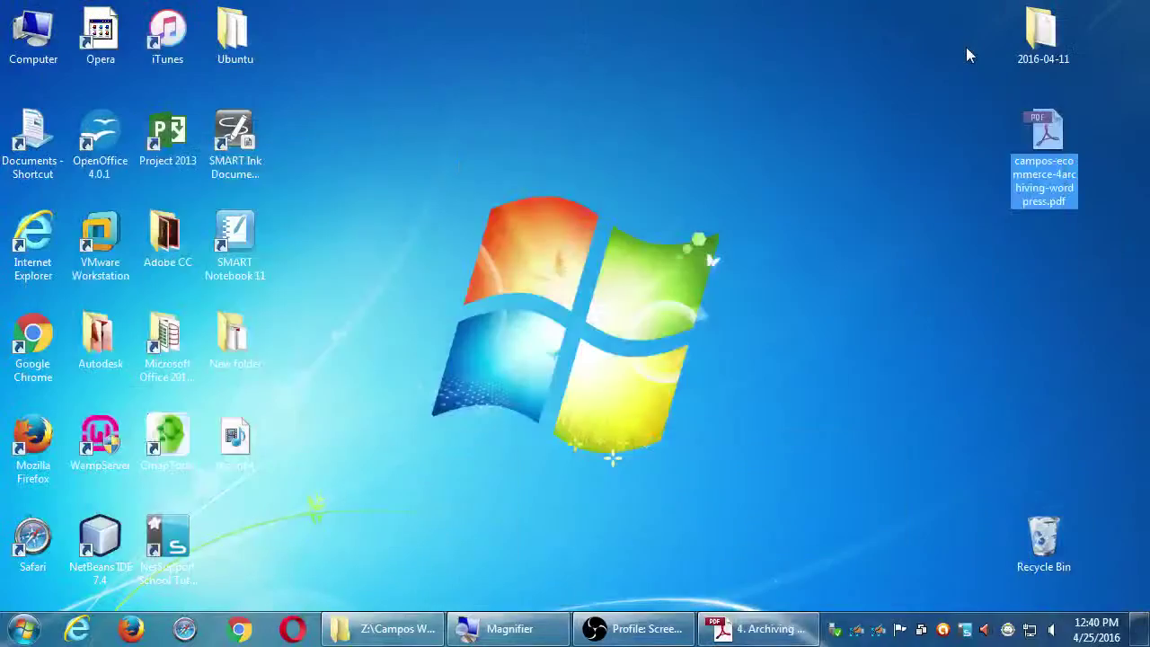
left_click(101, 454)
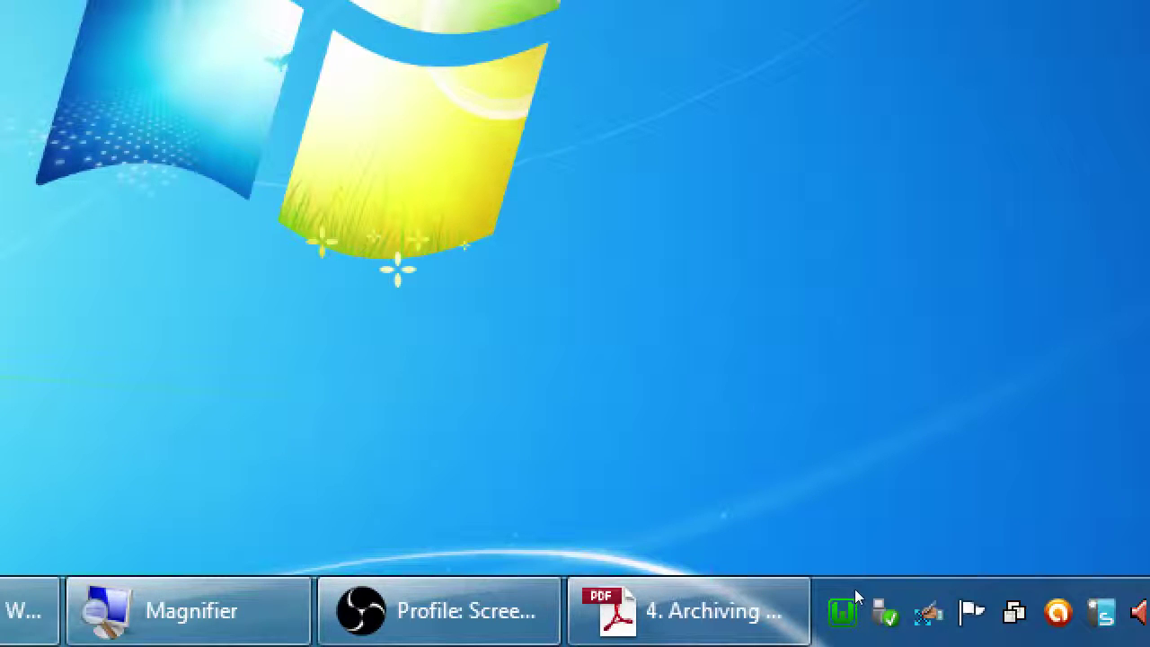
key("super+minus")
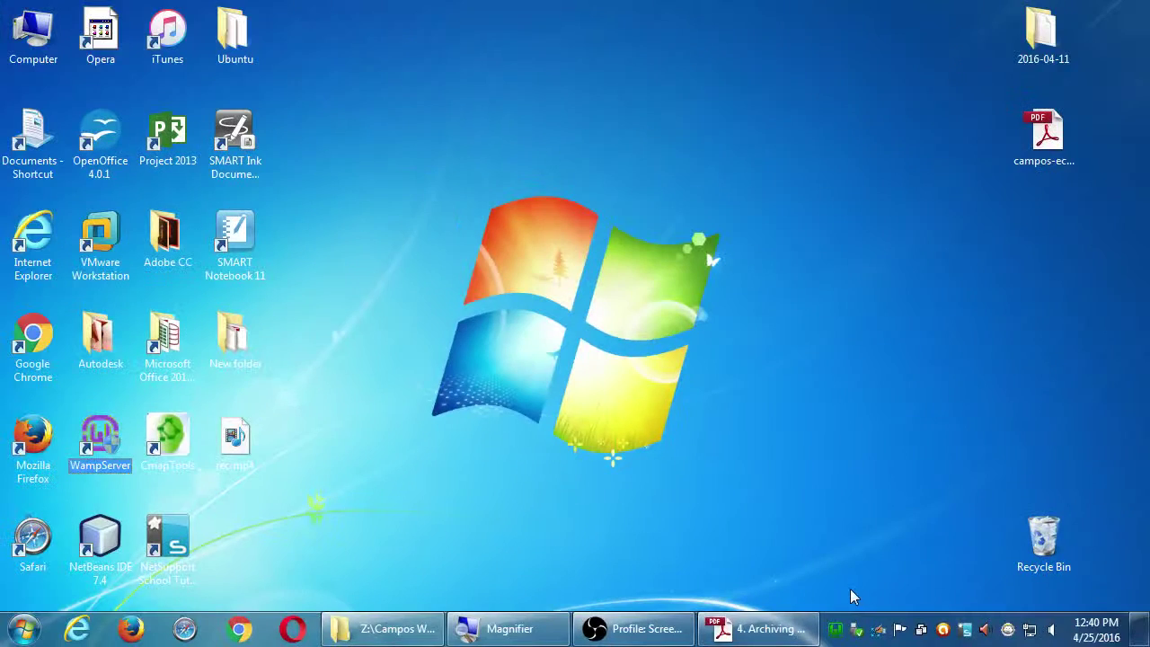
- Open phpMyAdmin in the browser through the running WampServer
left_click(835, 629)
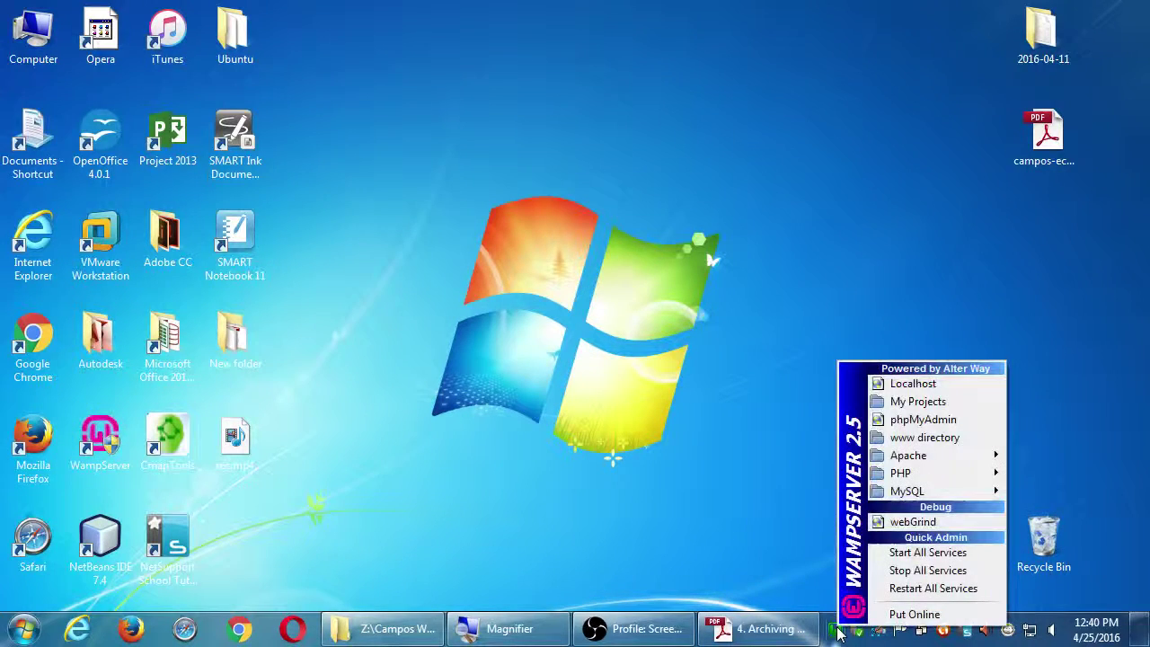
key("super+plus")
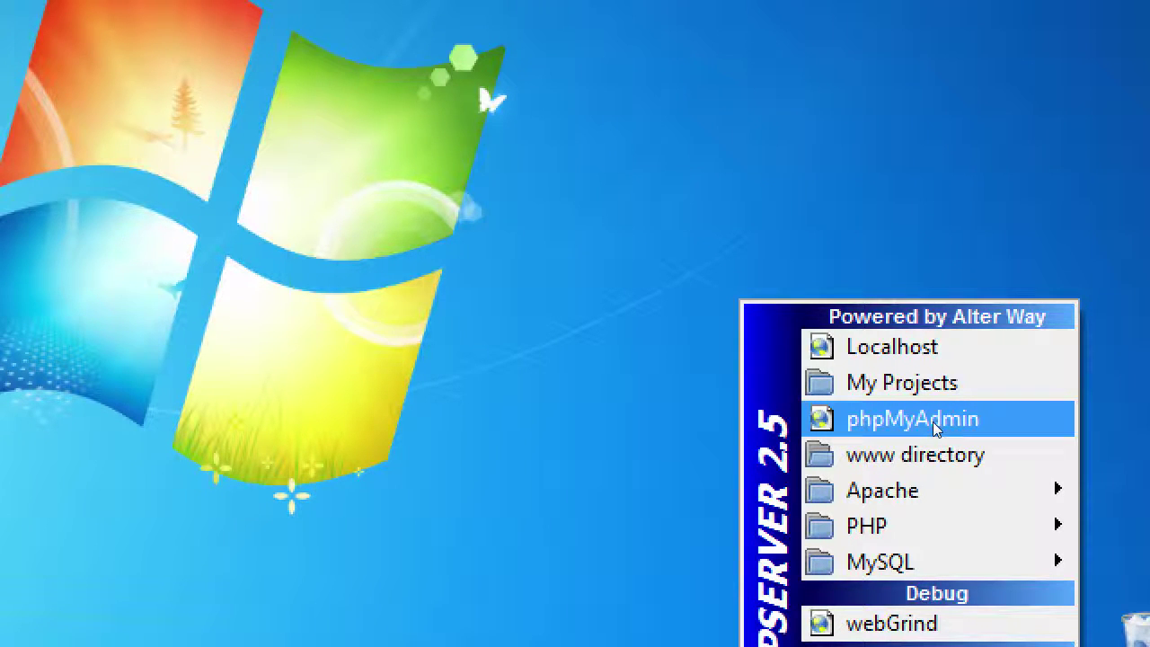
key("super+minus")
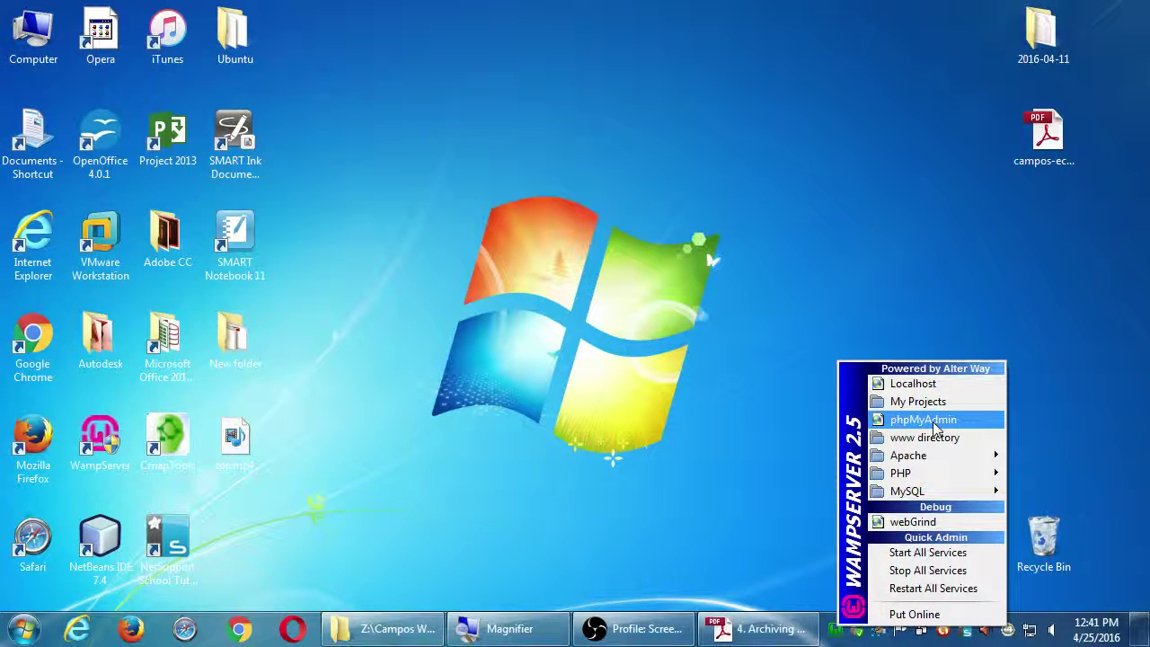
left_click(933, 420)
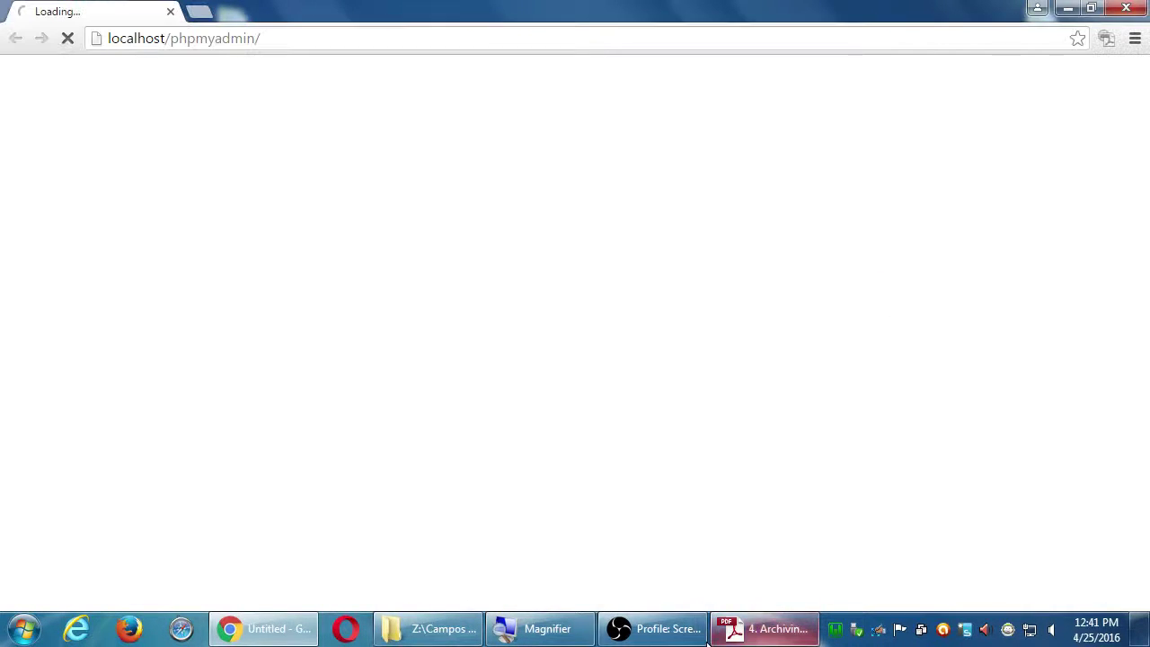
- Consult the PDF's resurrection steps and create a database named wordpress in phpMyAdmin
left_click(742, 636)
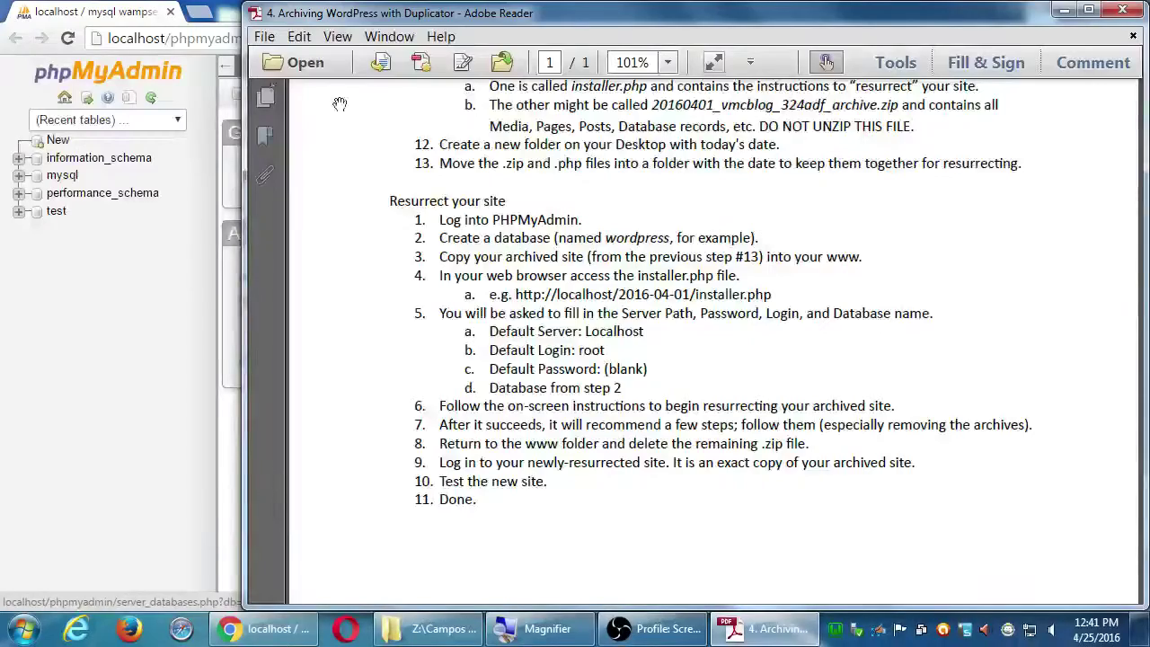
left_click(133, 20)
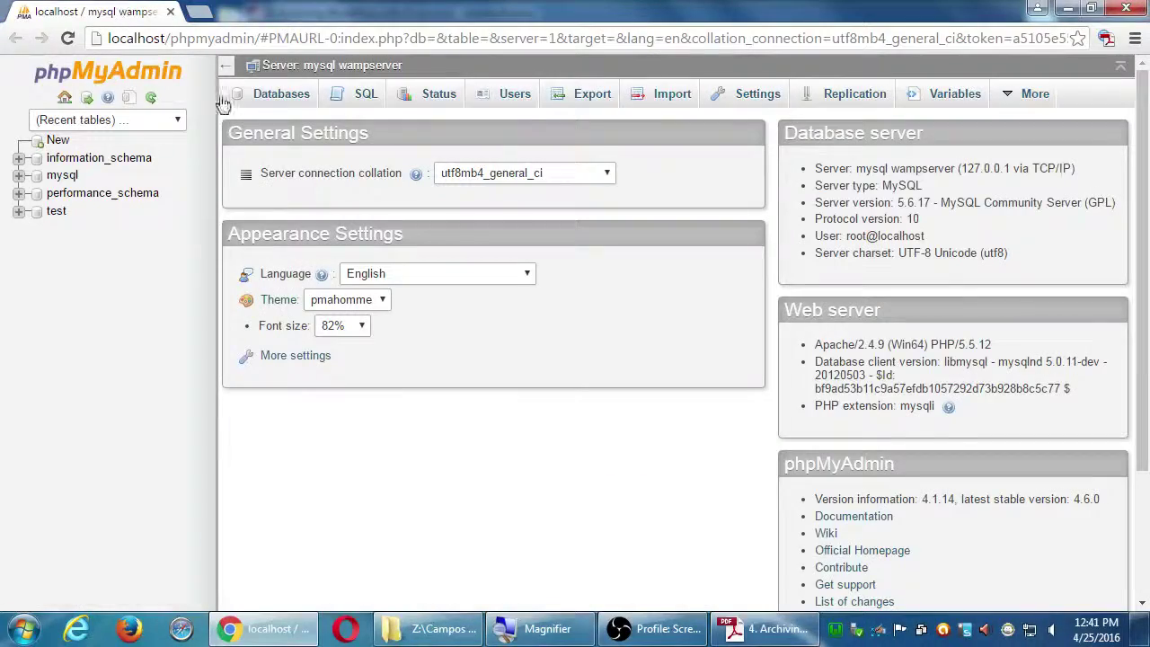
left_click(292, 99)
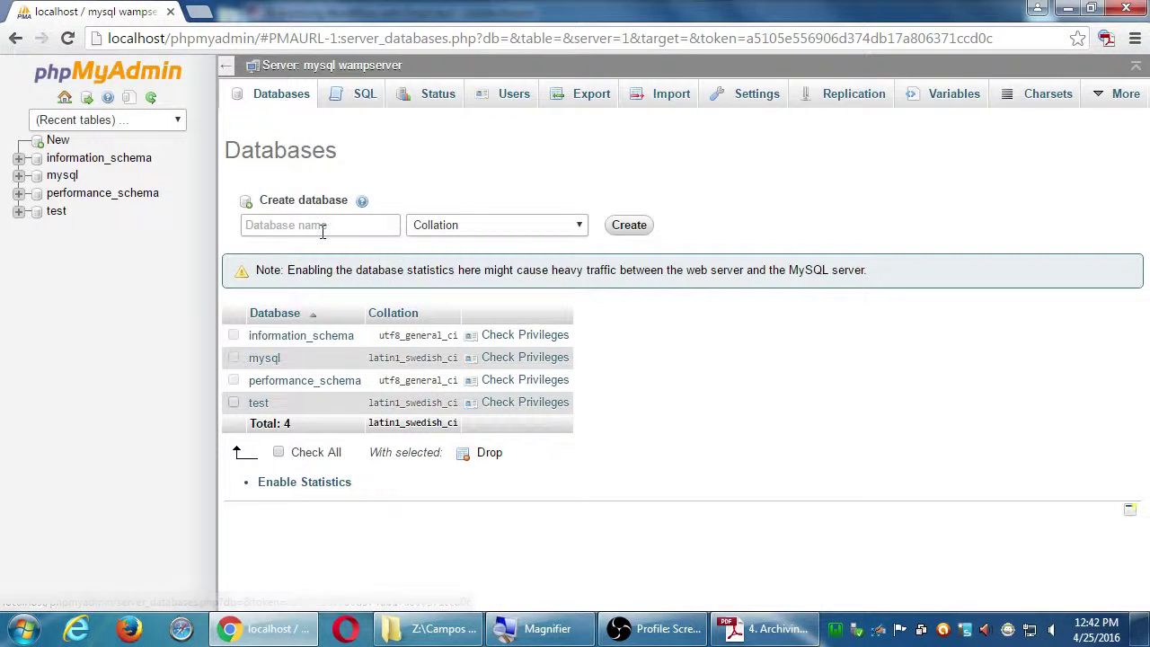
left_click(322, 230)
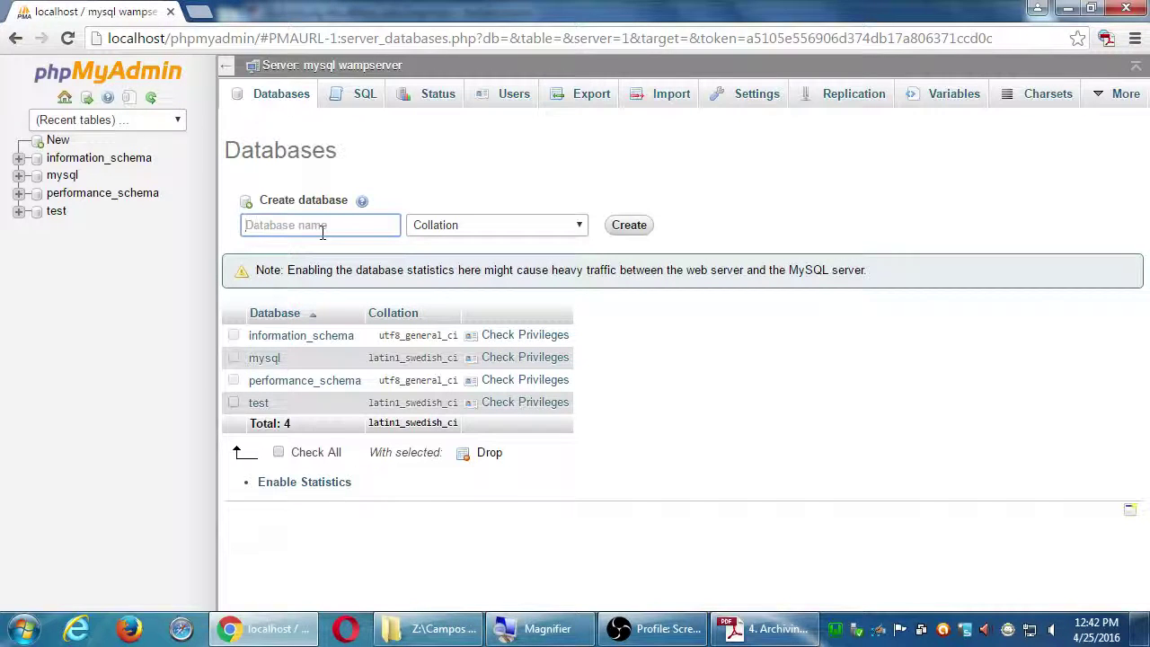
type("wordpress")
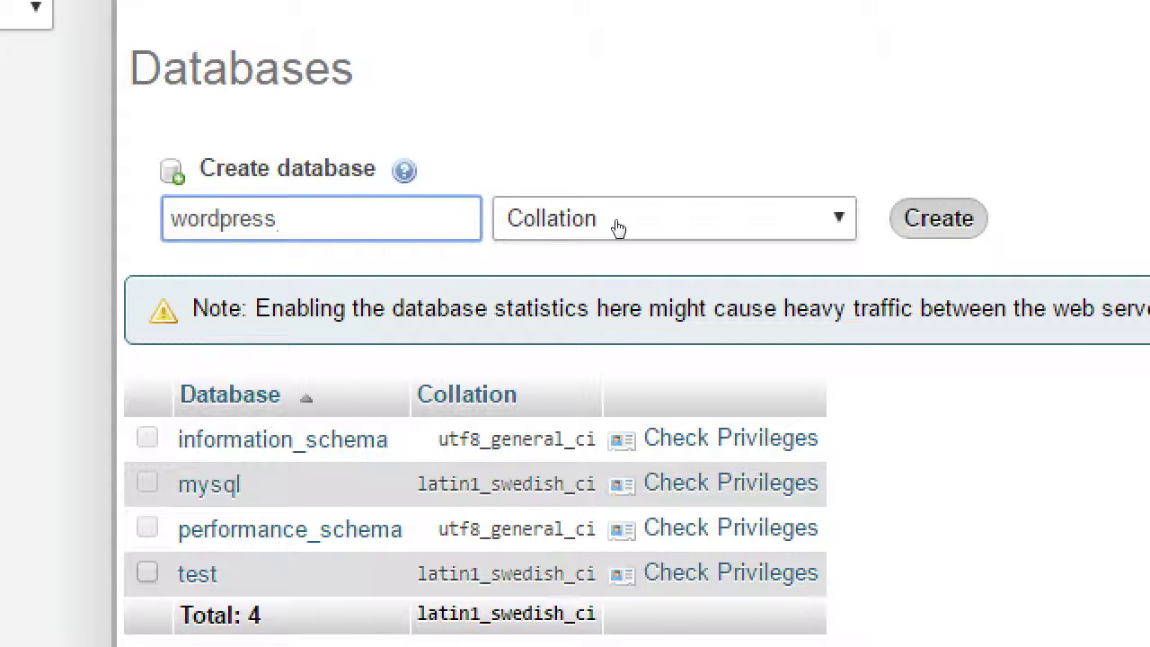
key("Return")
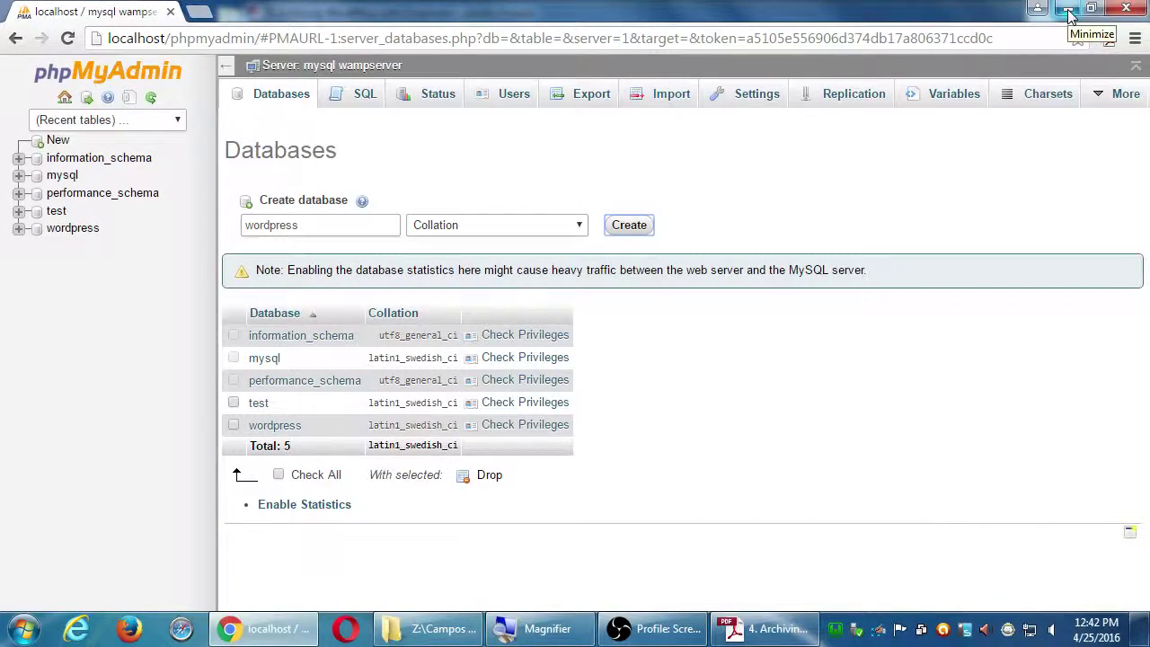
- Copy the 2016-04-11 folder from Campos WordPress I and move that folder window clear of the PDF instructions
left_click(1069, 12)
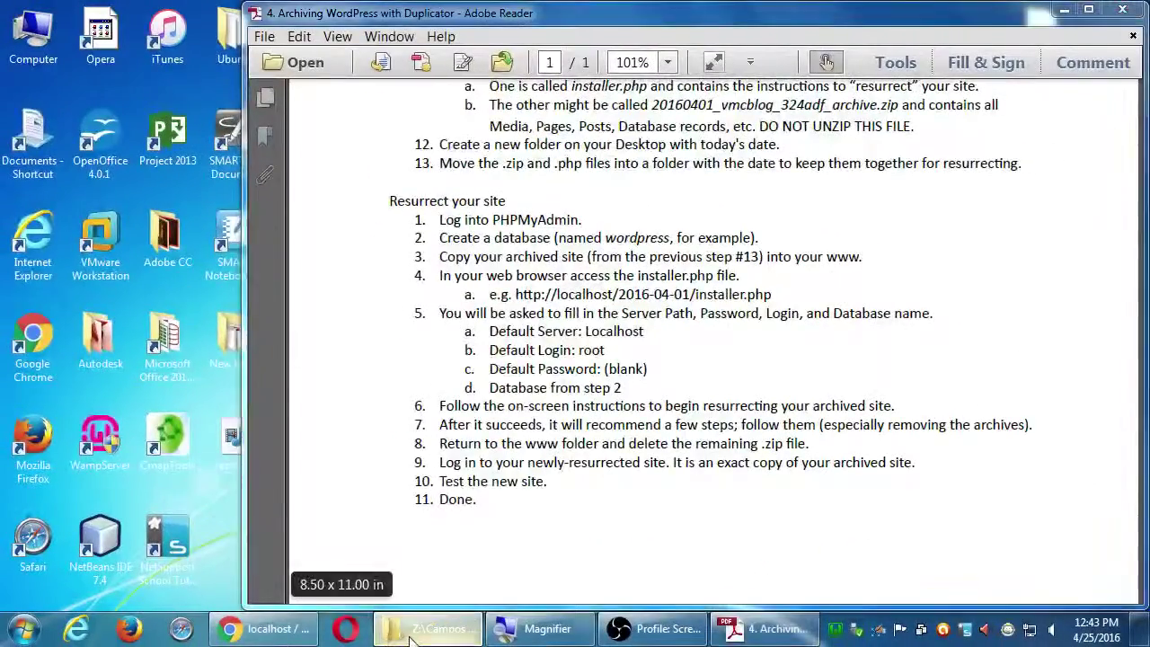
left_click(413, 636)
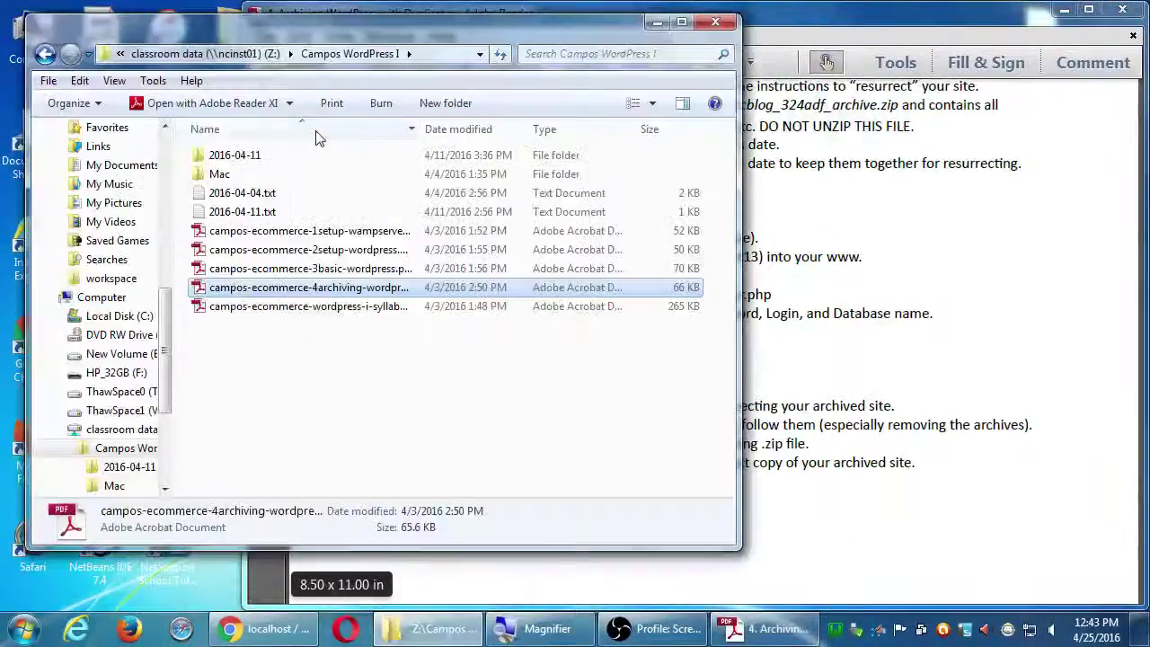
left_click_drag(315, 33, 318, 60)
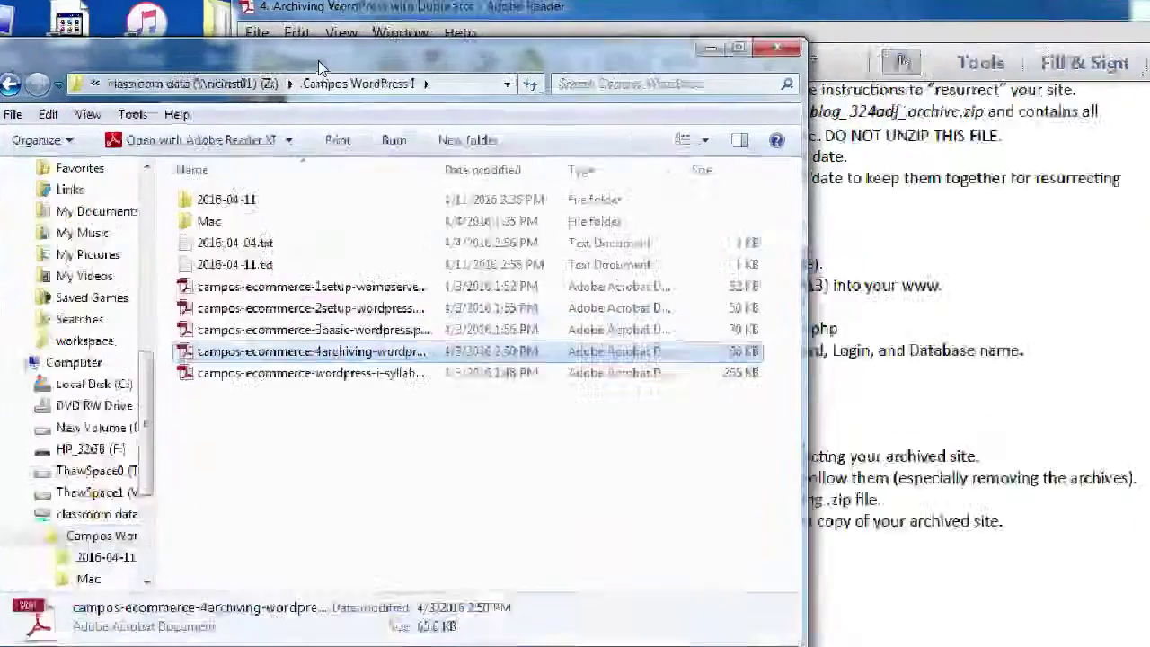
key("Home")
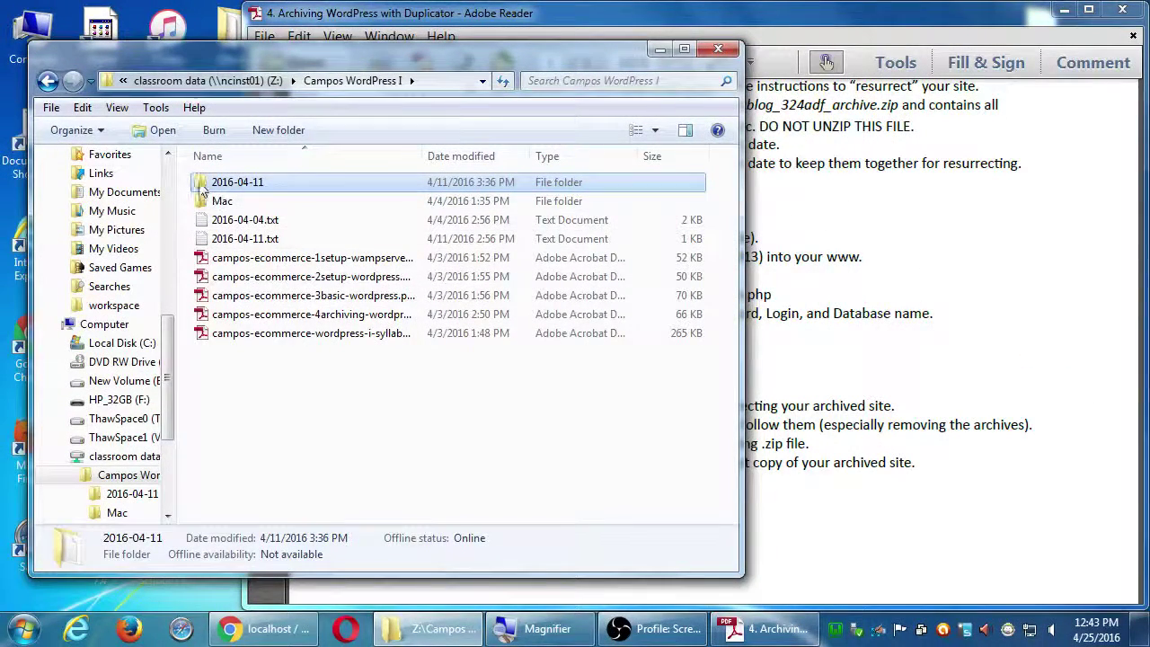
double_click(200, 185)
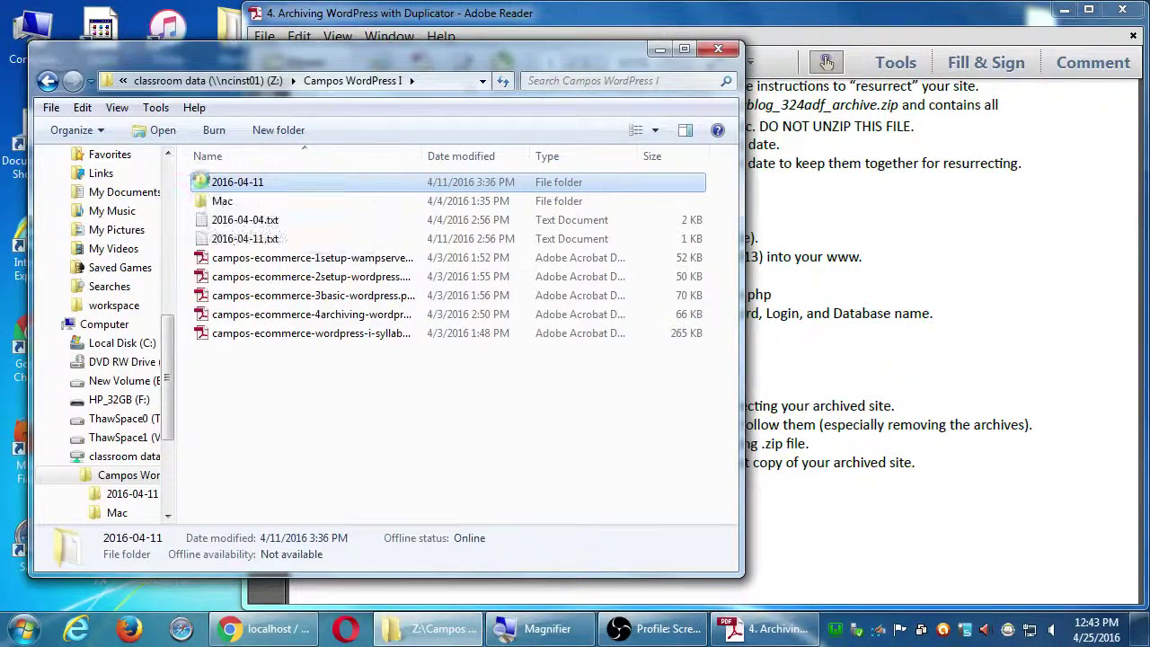
right_click(202, 182)
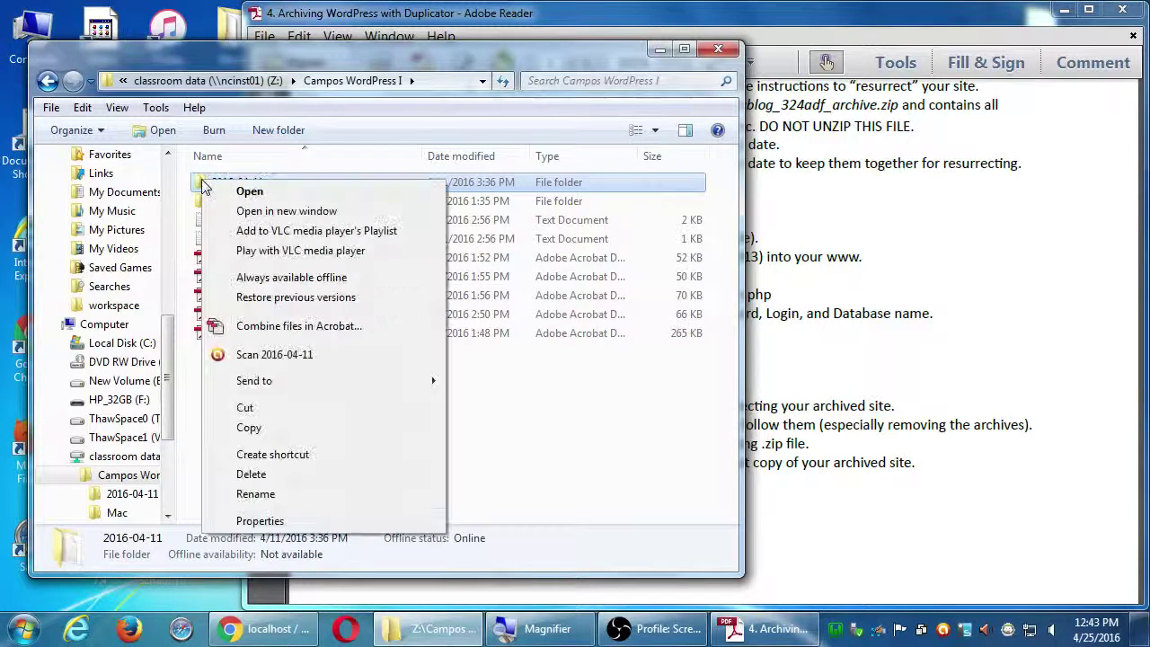
left_click(252, 429)
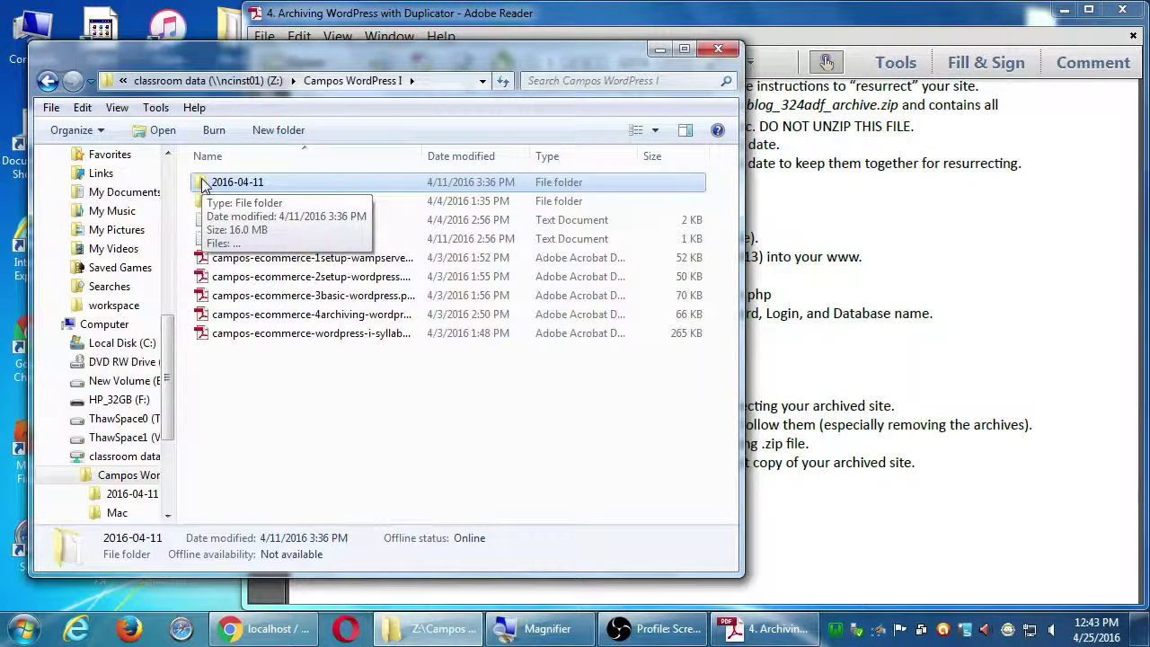
left_click_drag(420, 72, 620, 471)
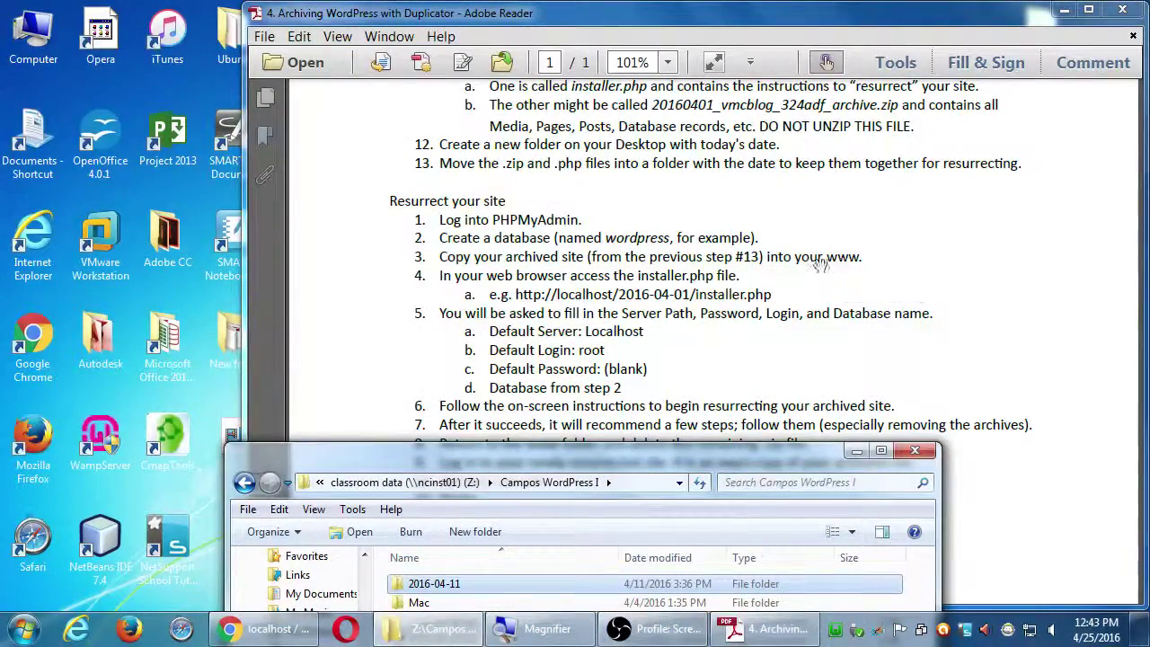
- Open the www folder inside wamp on Local Disk (C:) and paste the copied 2016-04-11 folder there
double_click(34, 36)
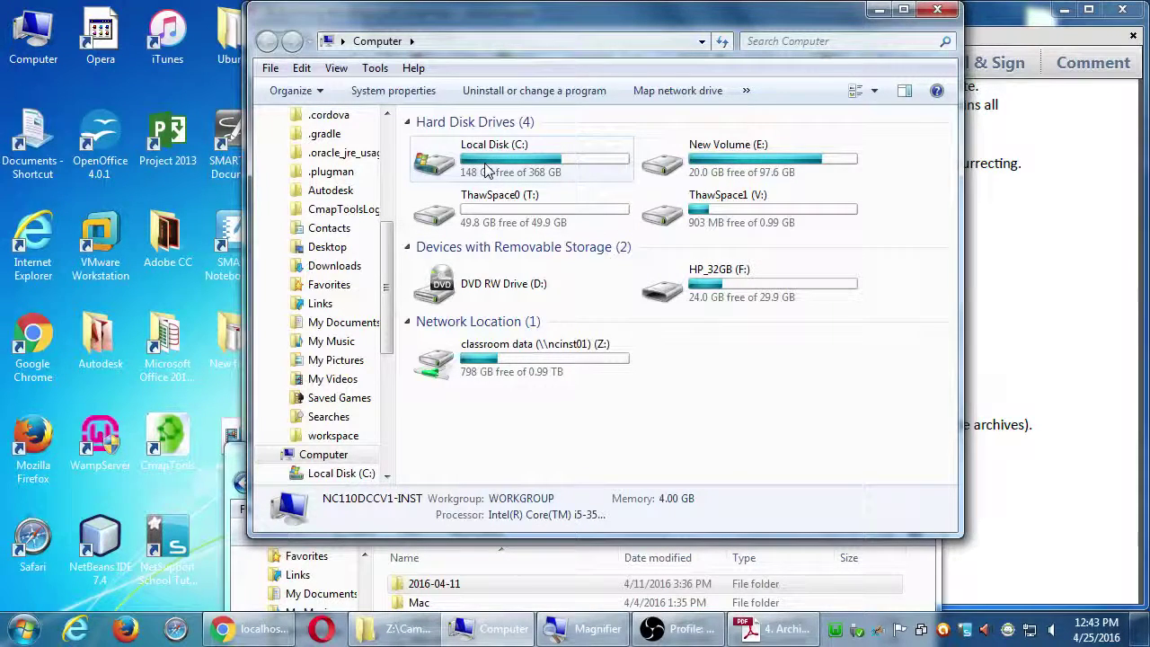
double_click(485, 170)
scroll(440, 325, "down", 3)
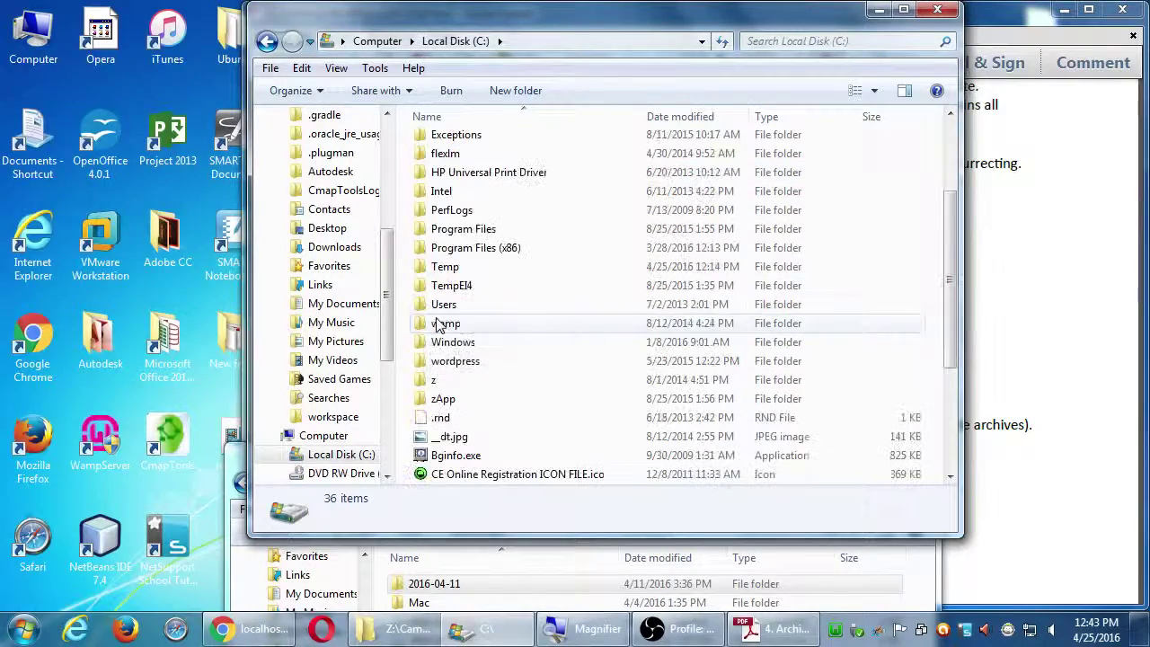
left_click(480, 365)
left_click(494, 332)
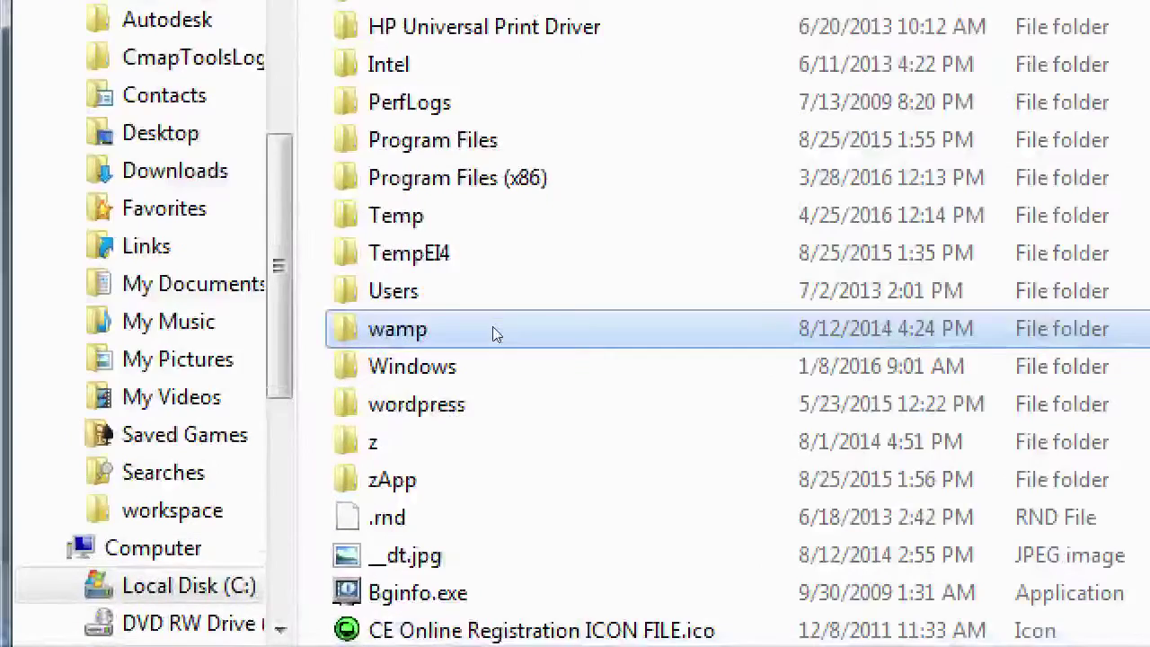
mouse_move(476, 329)
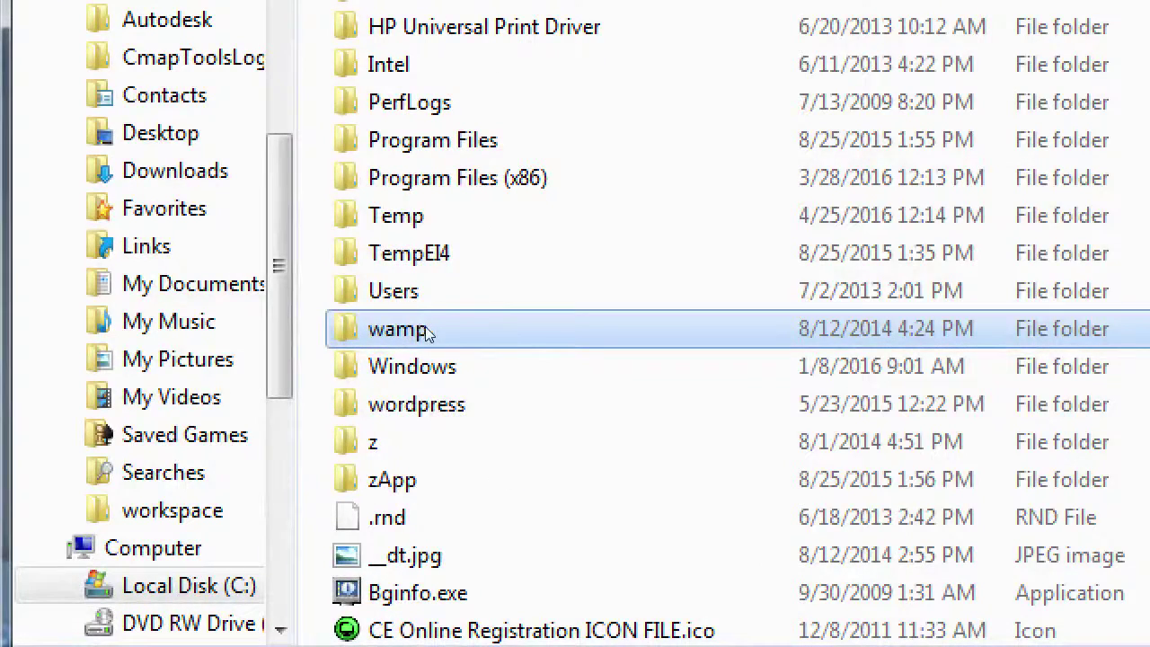
mouse_move(428, 332)
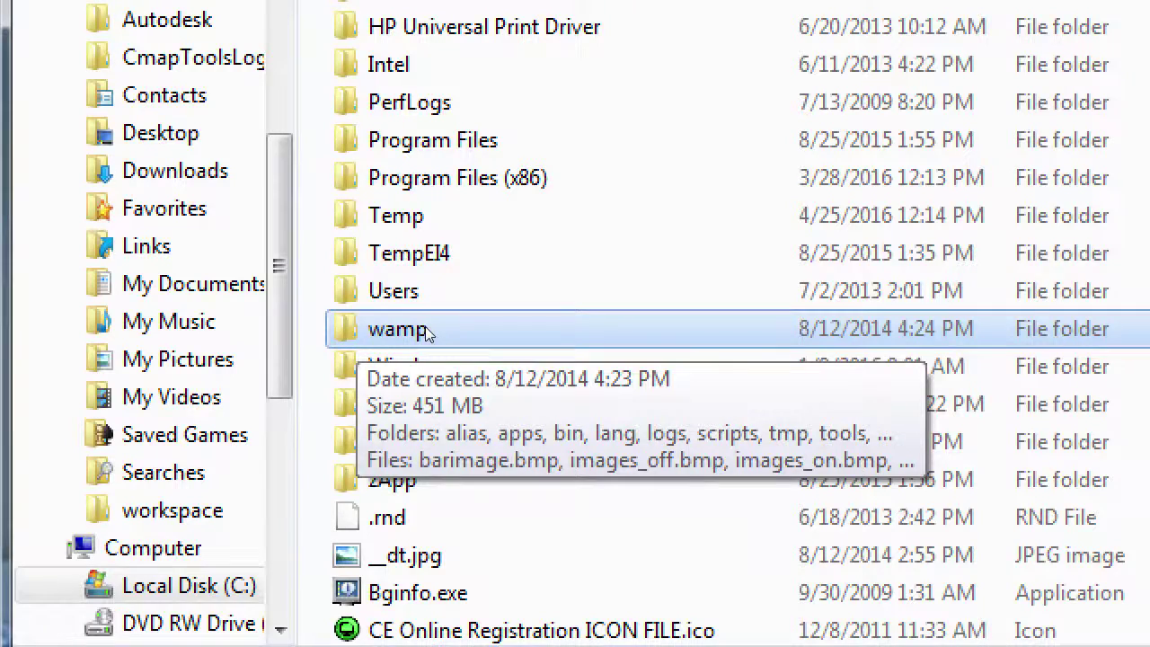
double_click(428, 331)
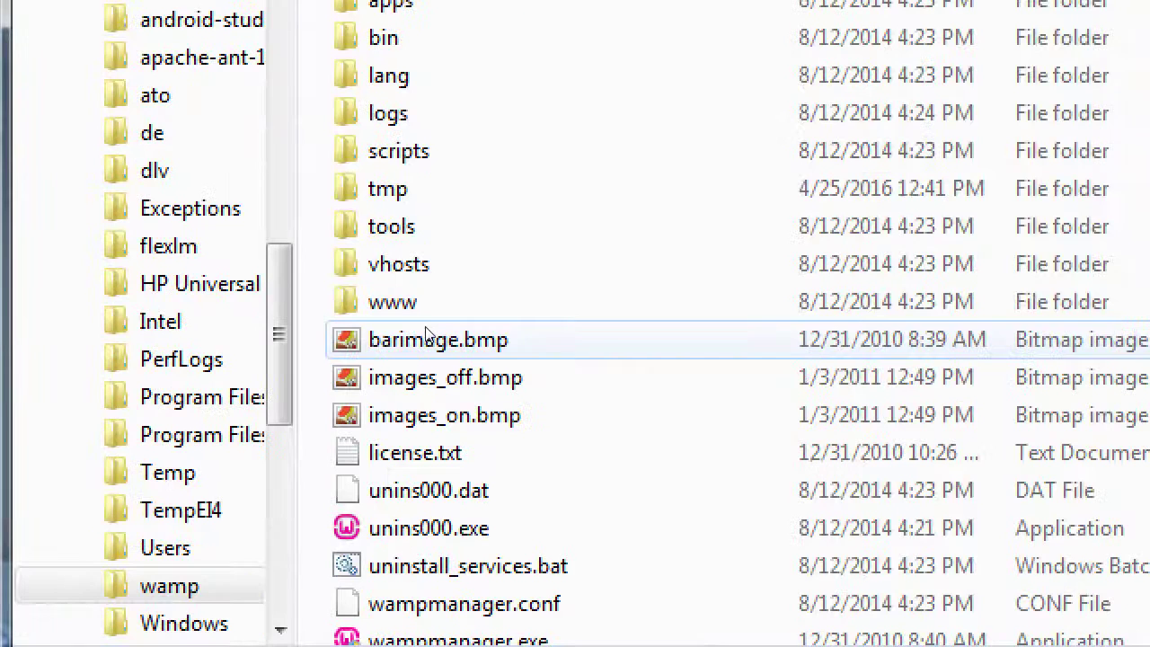
left_click(426, 318)
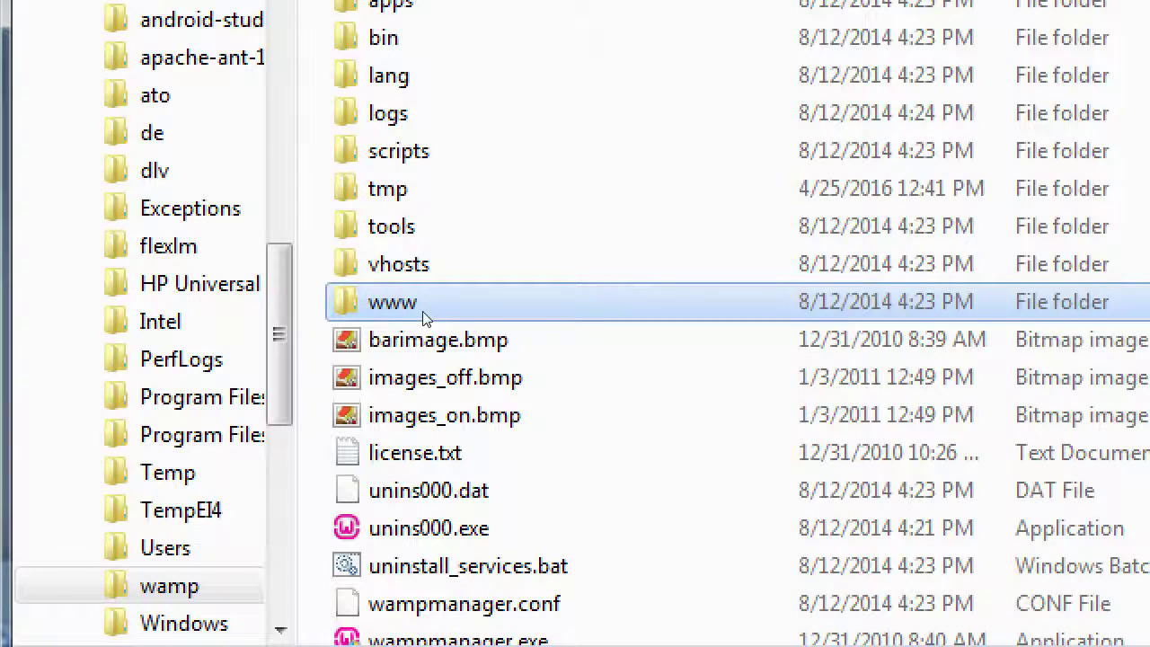
double_click(426, 318)
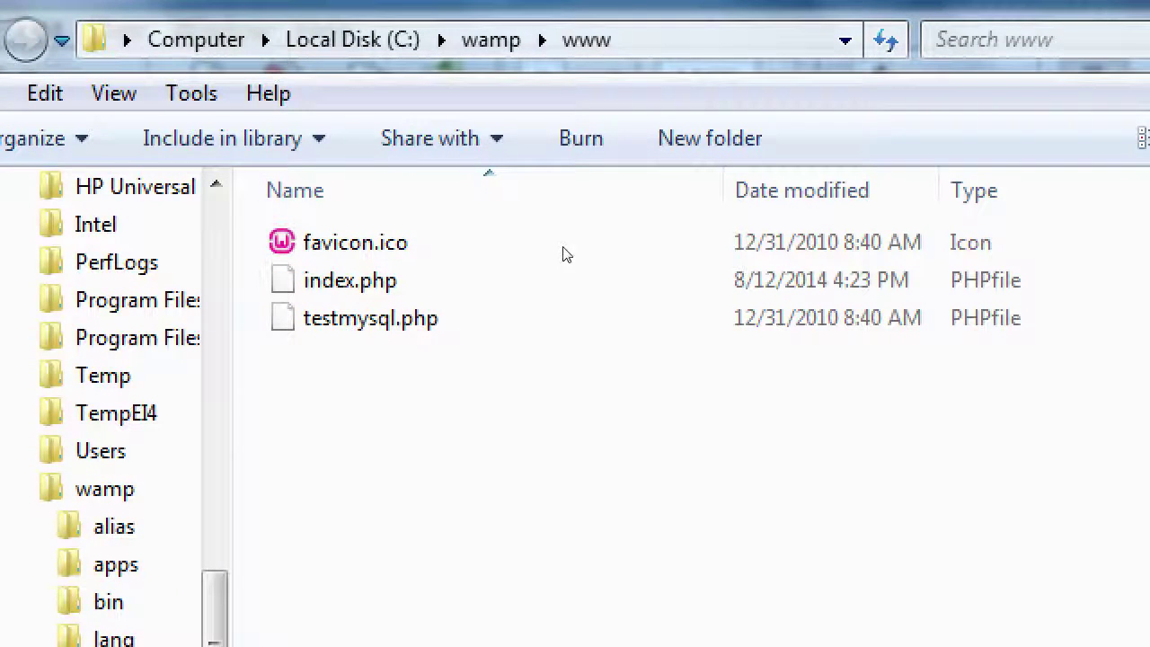
right_click(570, 254)
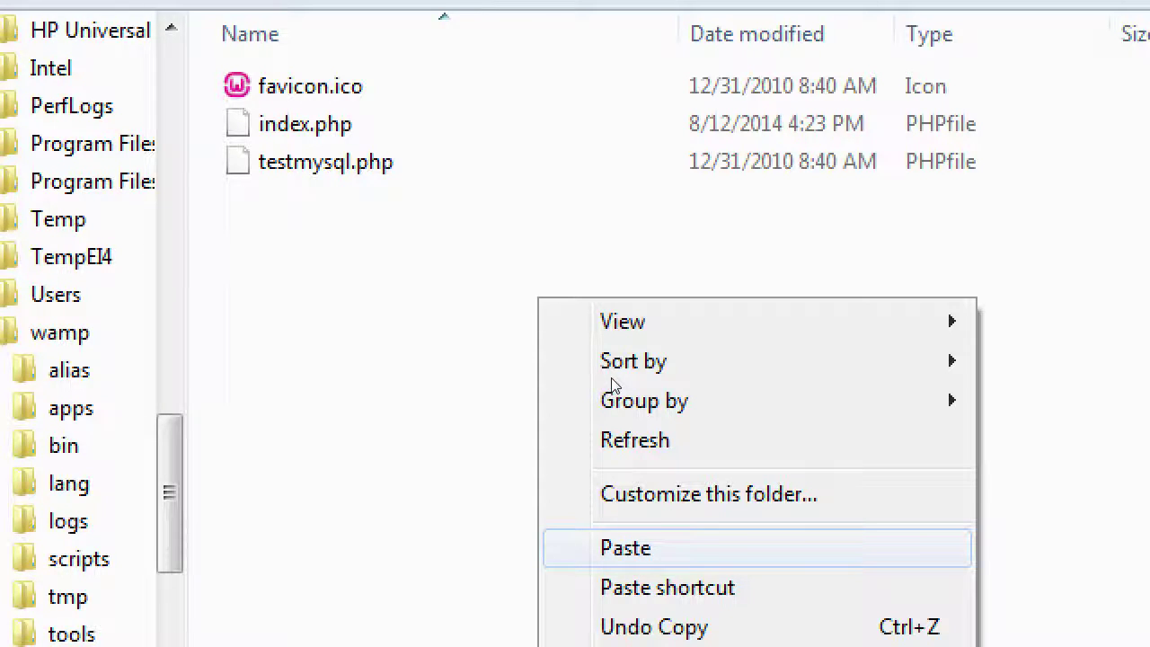
key("Return")
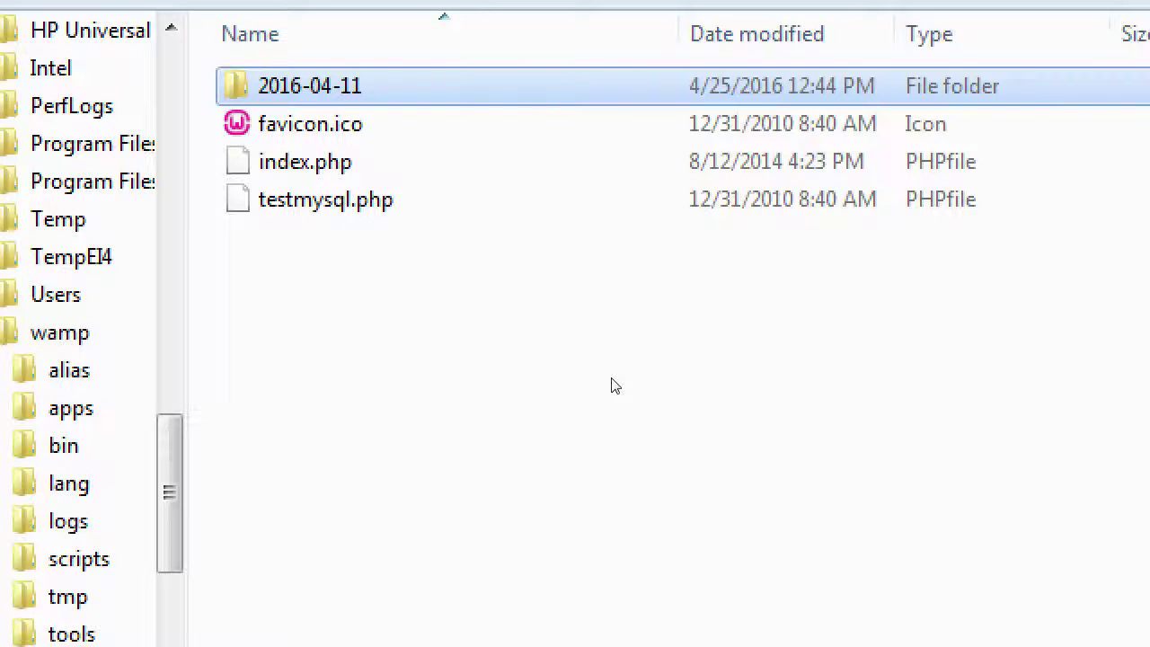
- Check the archive zip and installer.php inside the pasted 2016-04-11 folder and return to the www folder
key("Down")
key("Up")
key("Return")
key("Down")
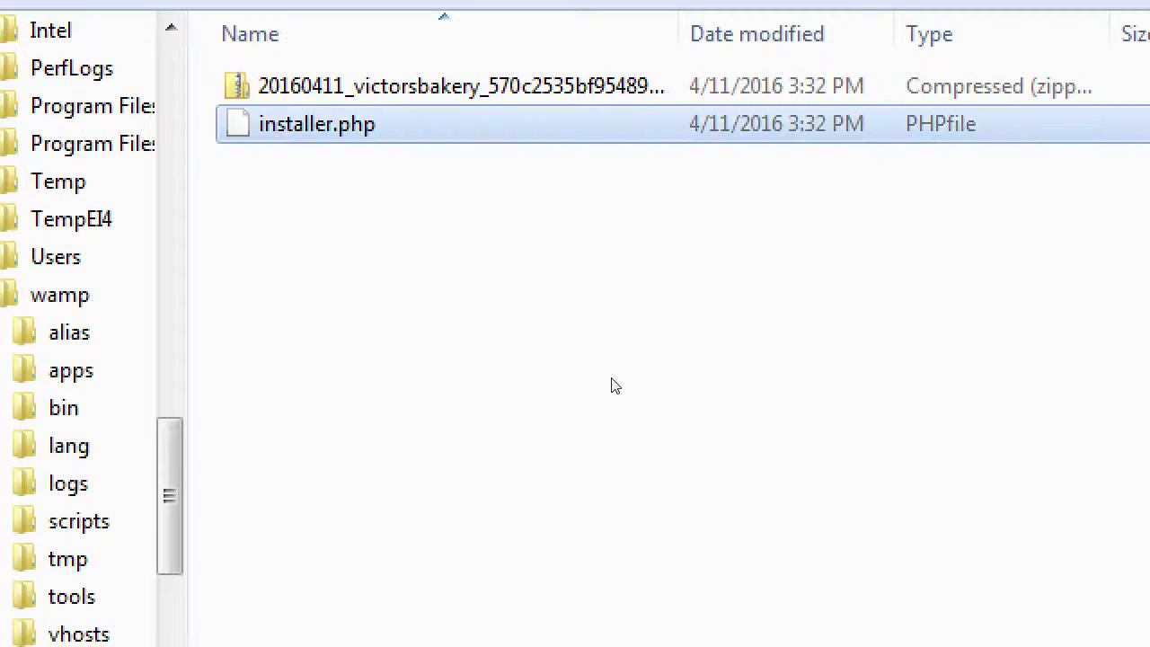
key("Up")
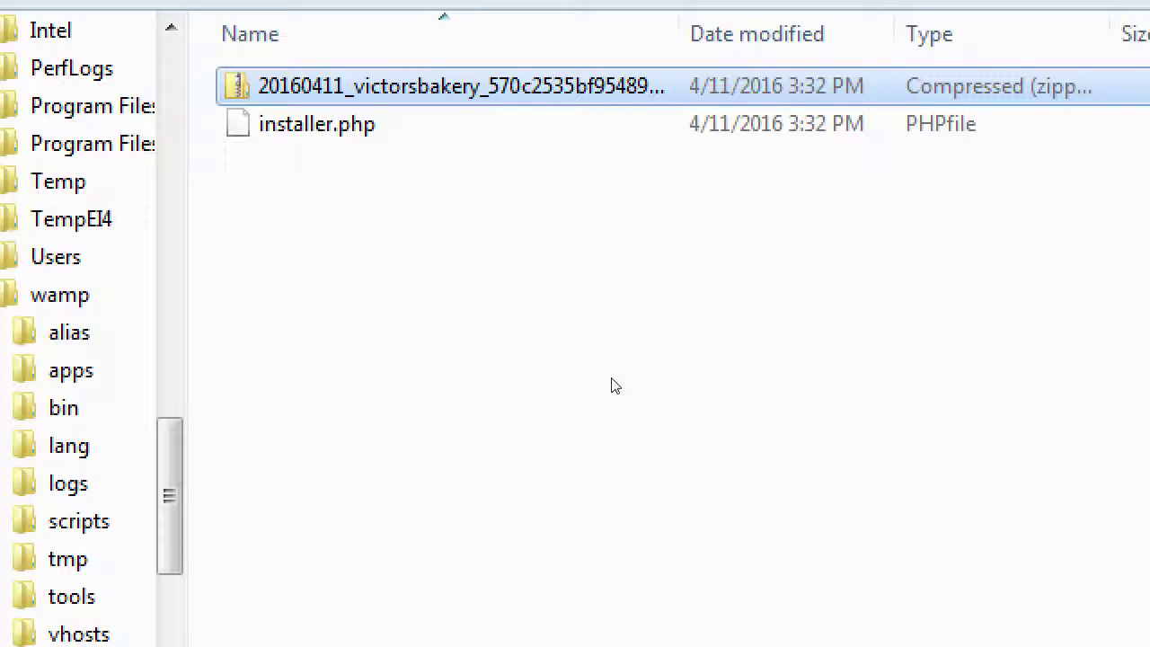
key("Down")
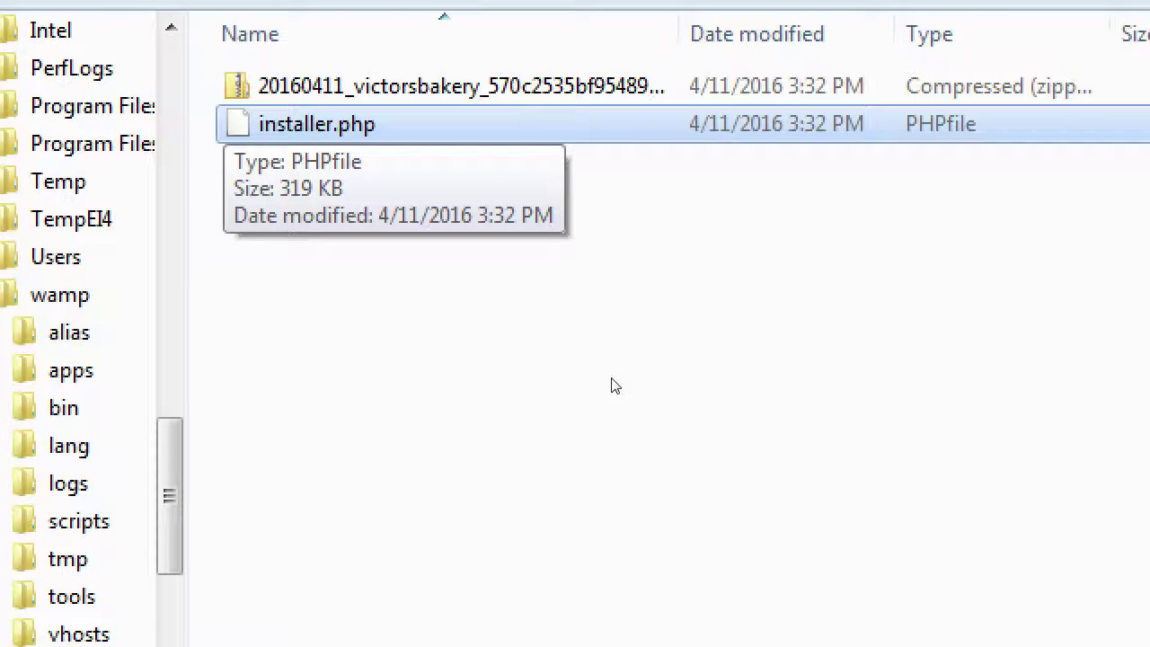
key("BackSpace")
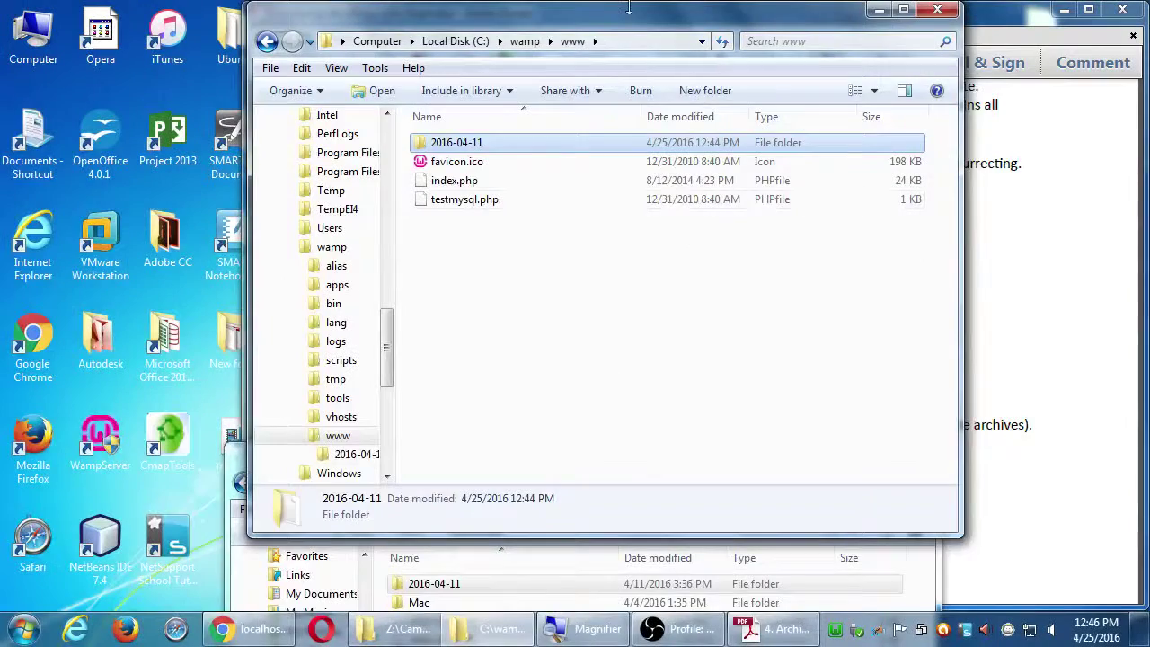
left_click_drag(628, 13, 489, 64)
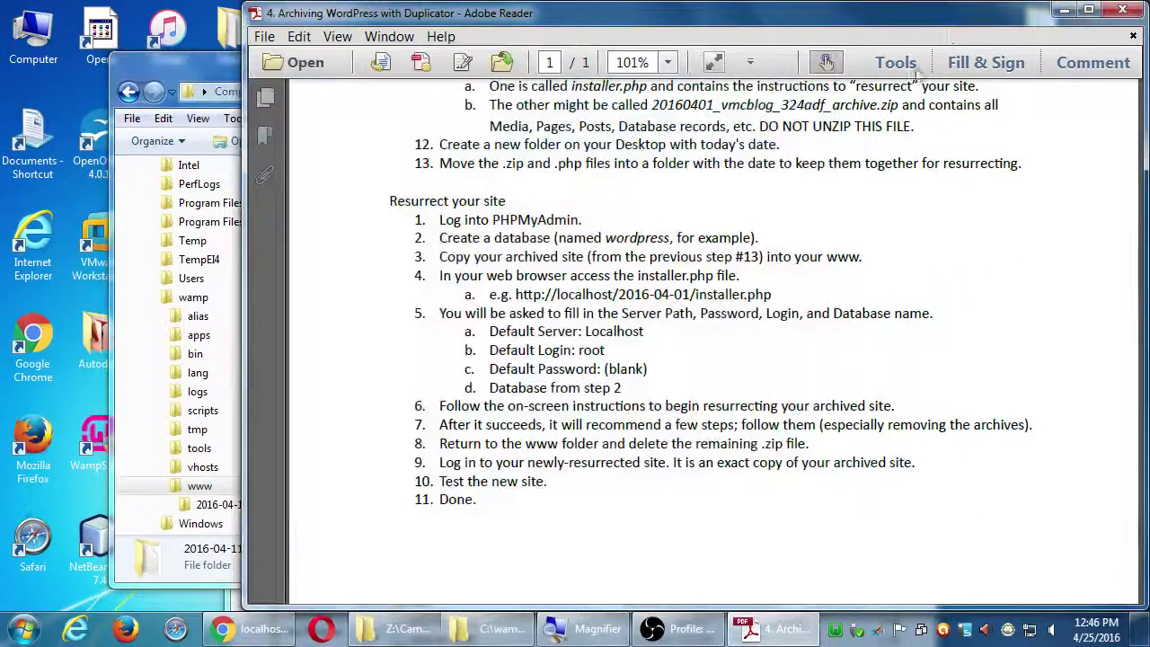
left_click(945, 36)
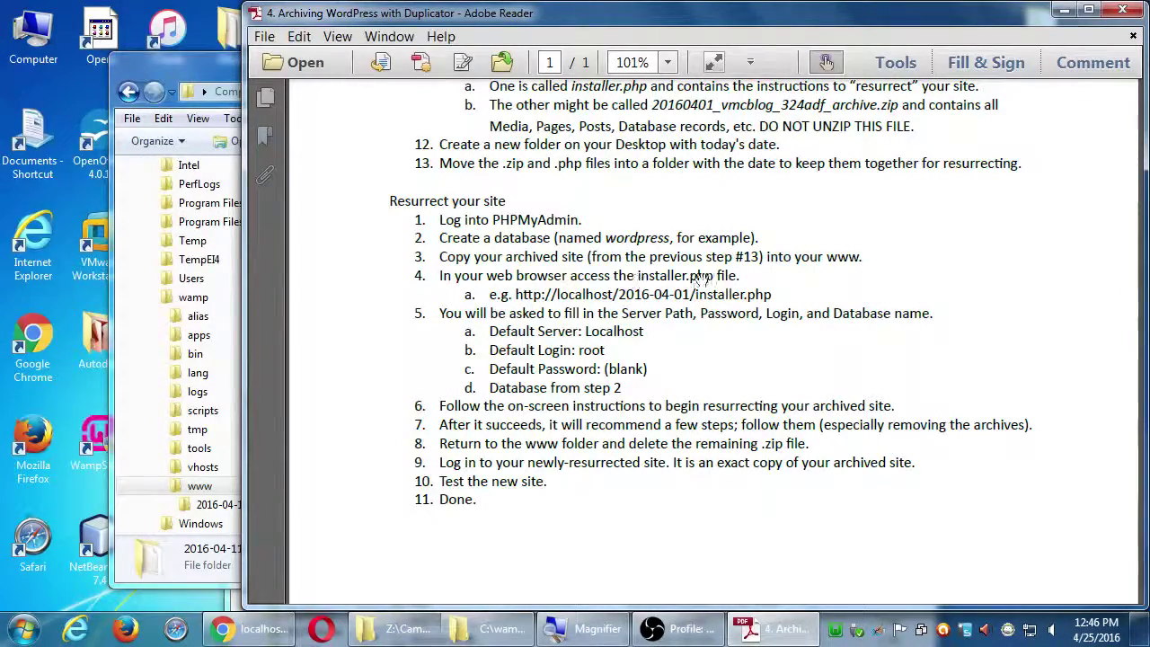
key("super+plus")
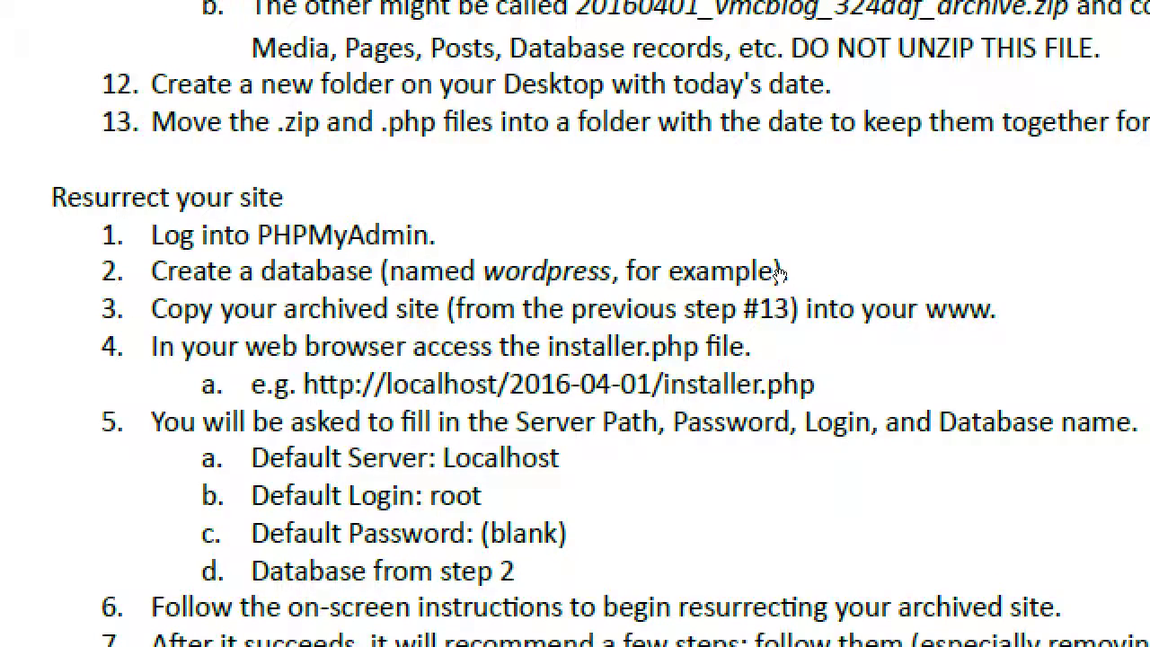
key("super+minus")
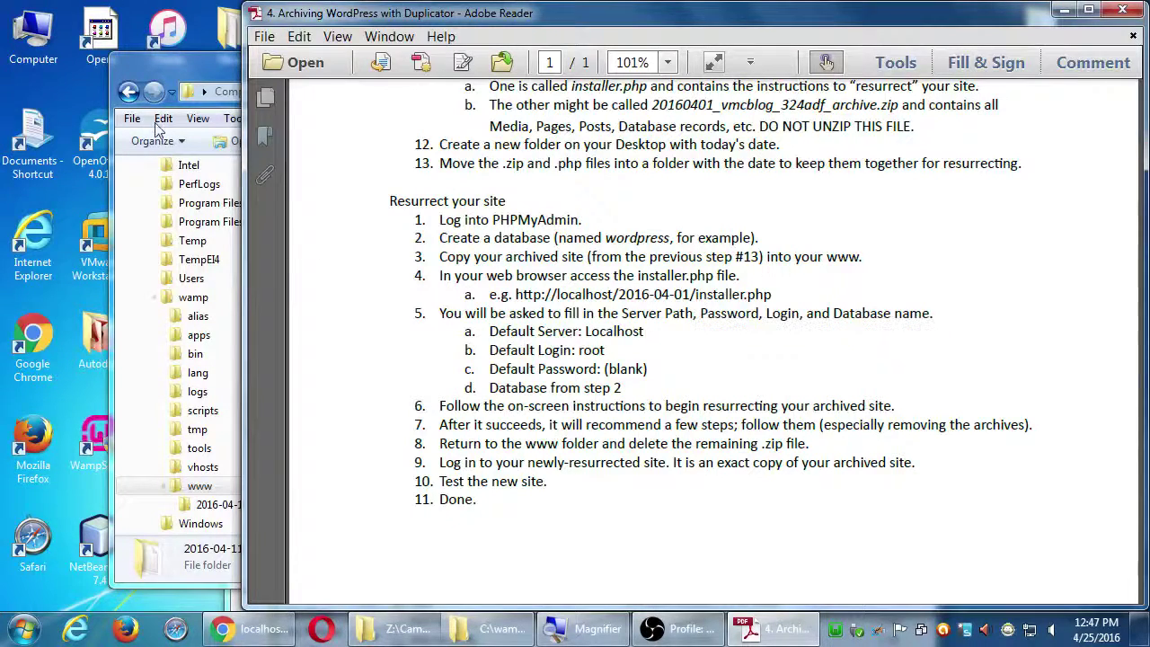
left_click(189, 62)
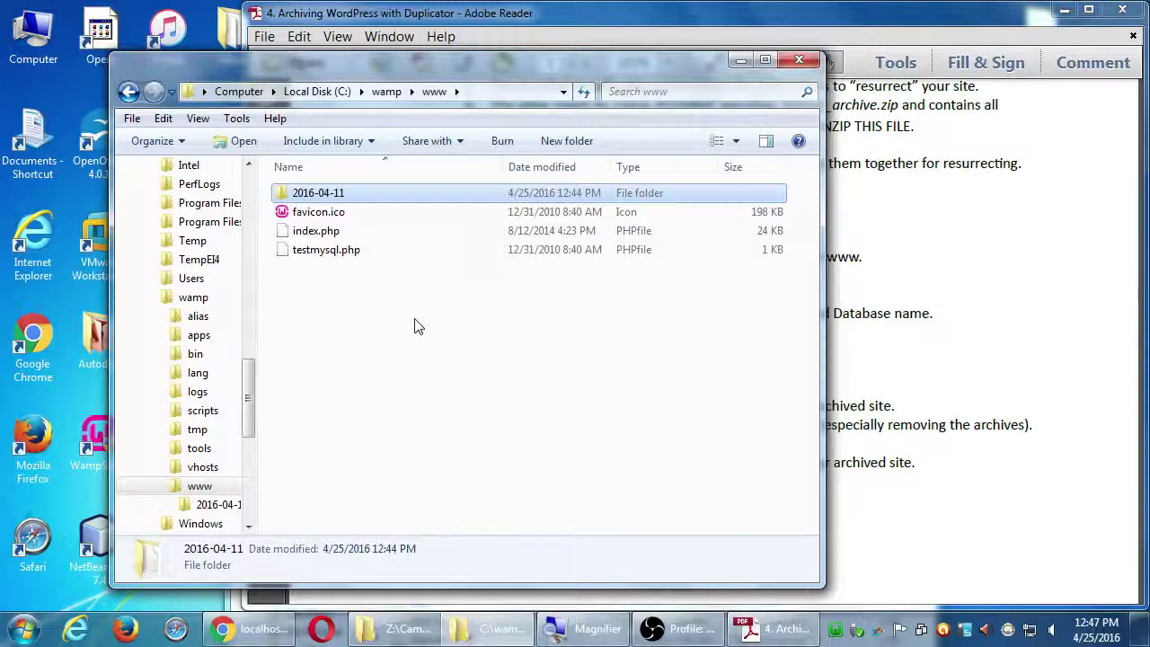
left_click(894, 37)
left_click(281, 632)
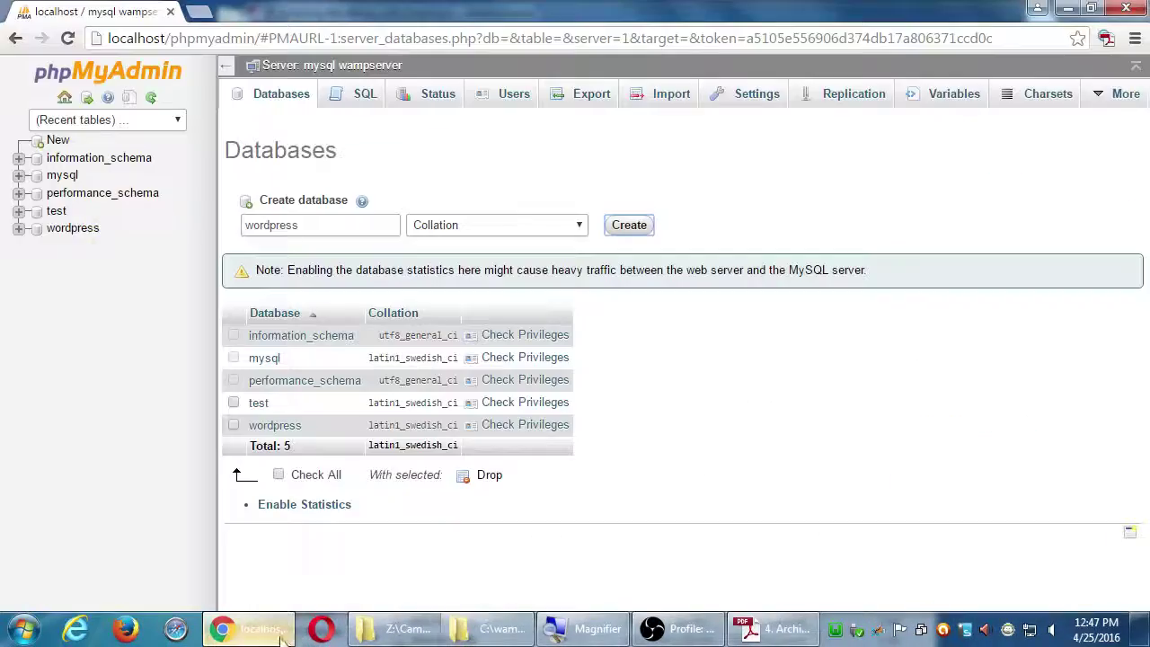
left_click_drag(449, 19, 553, 330)
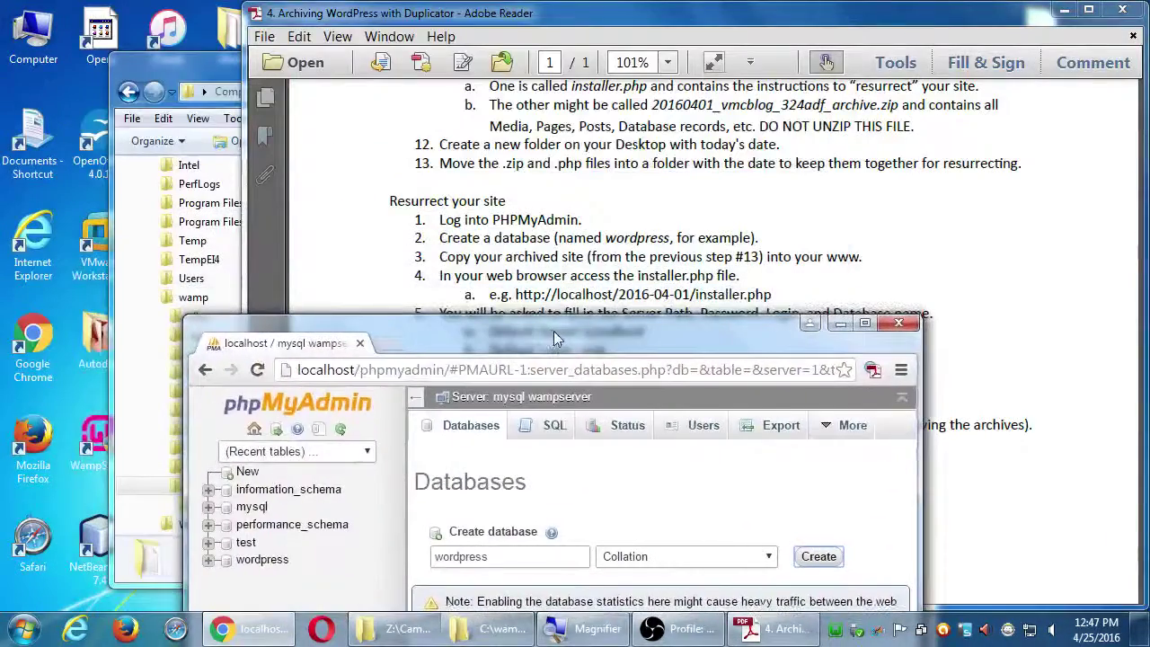
key("ctrl+l")
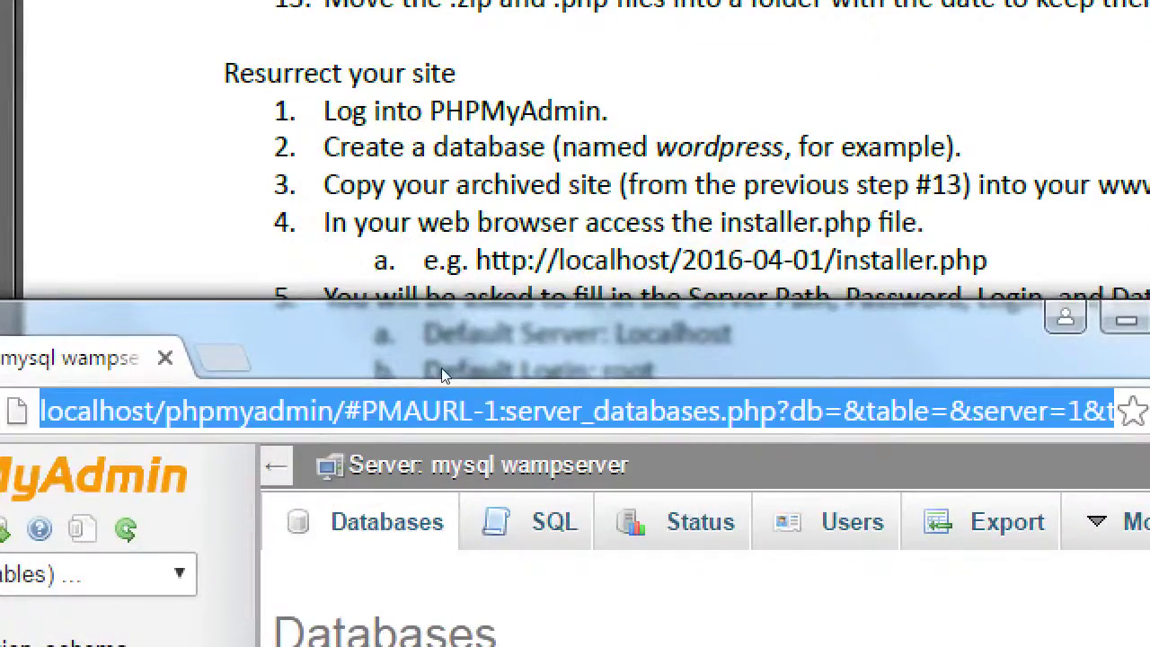
type("http://l")
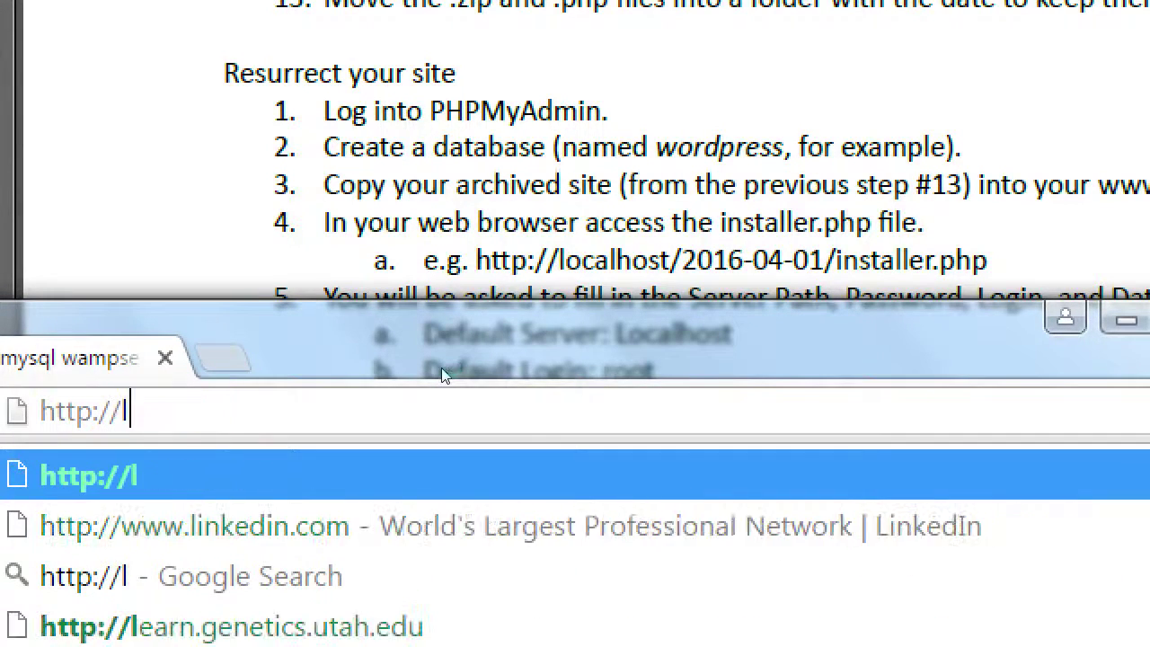
type("ocalhost/2")
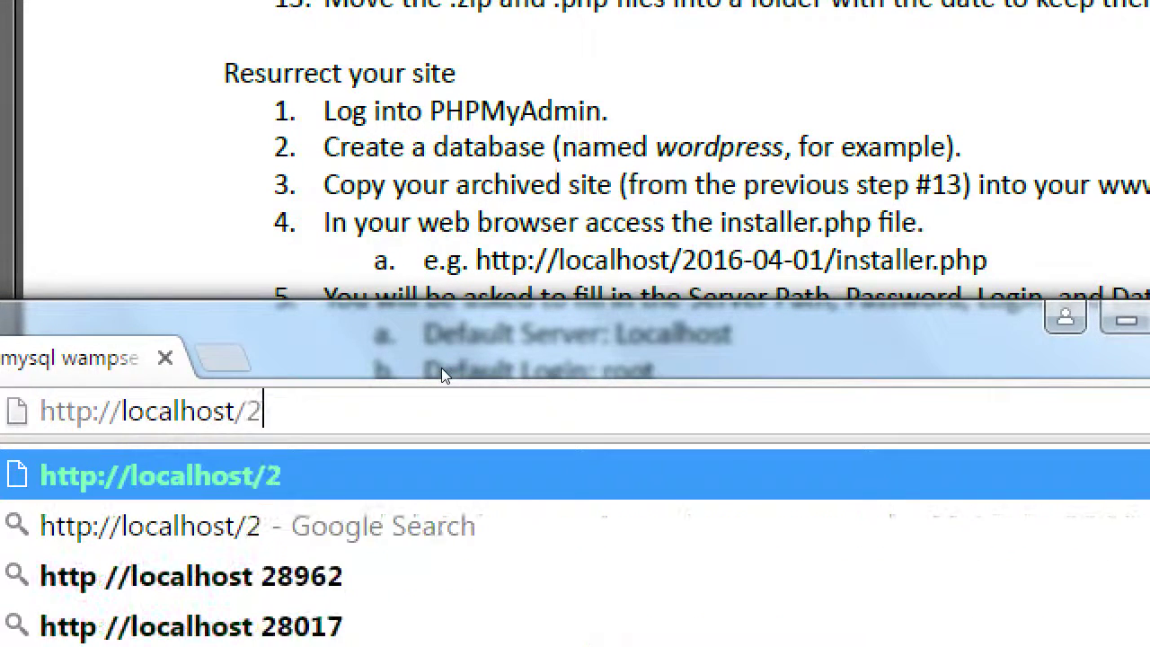
type("016-04")
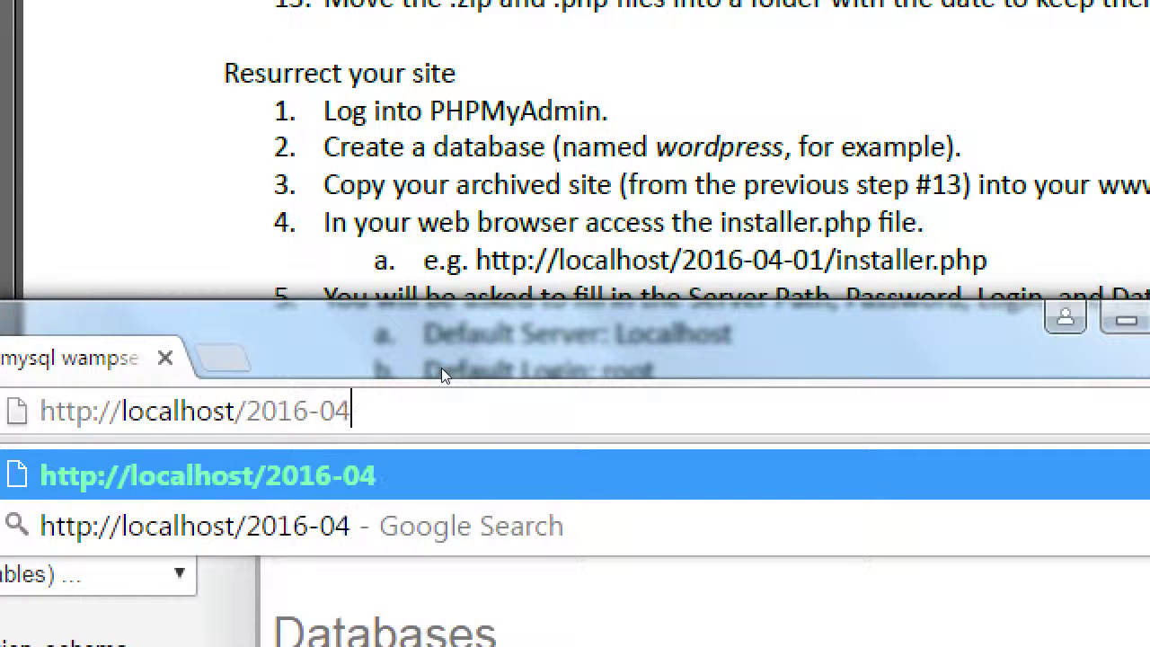
type("-11")
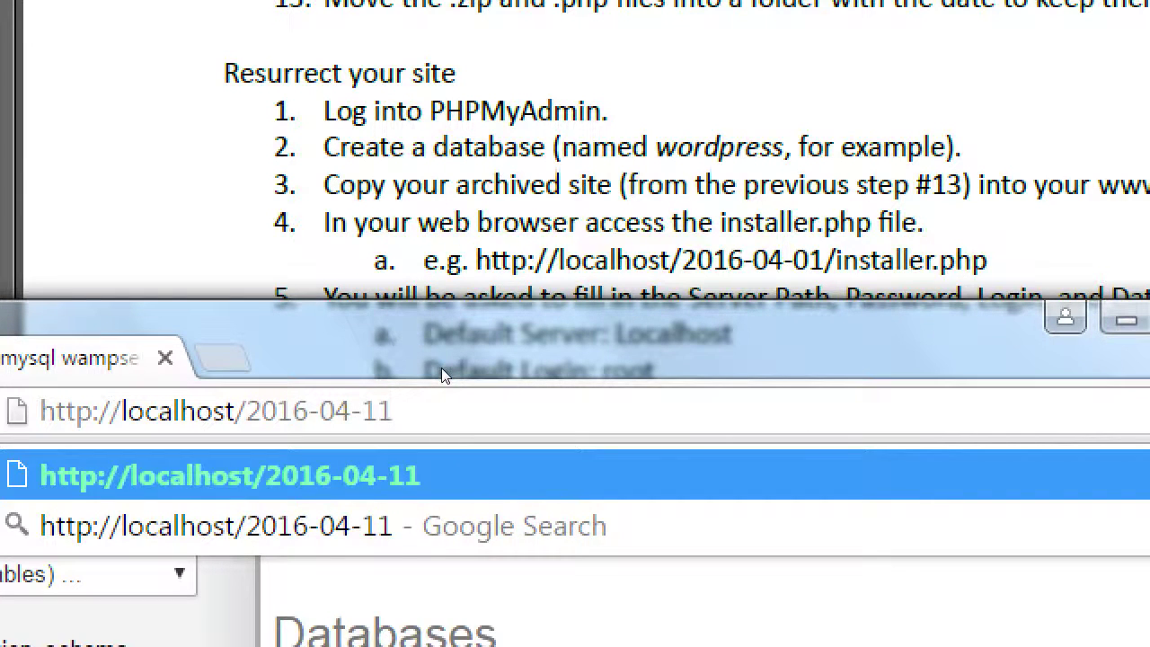
type("/installer.php")
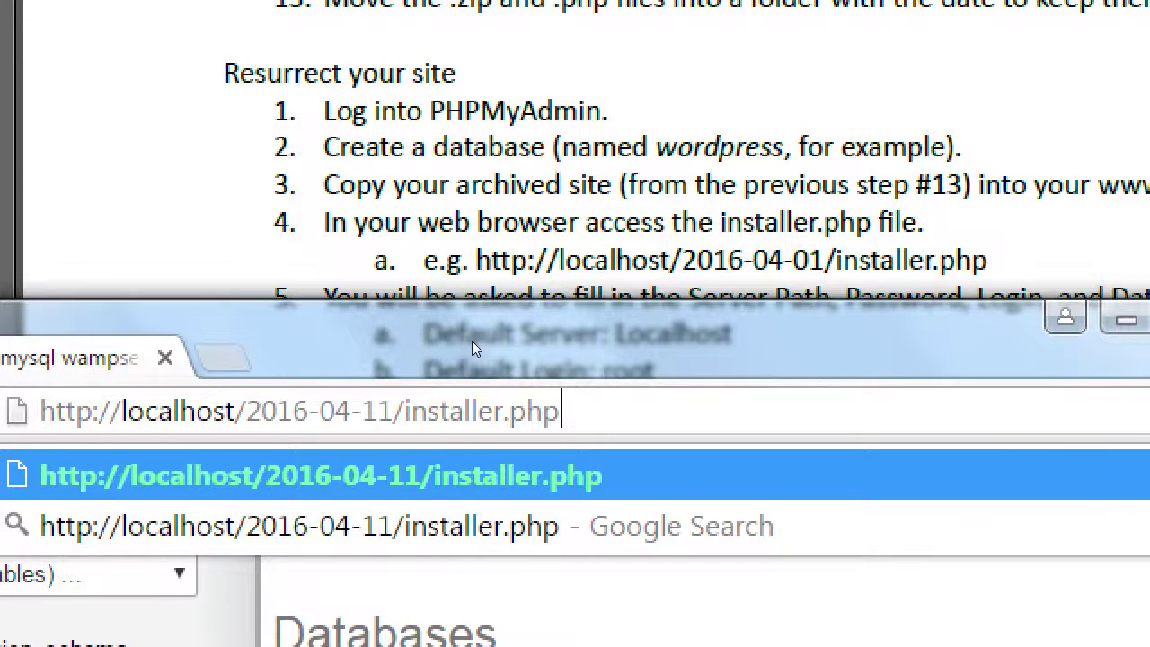
key("Return")
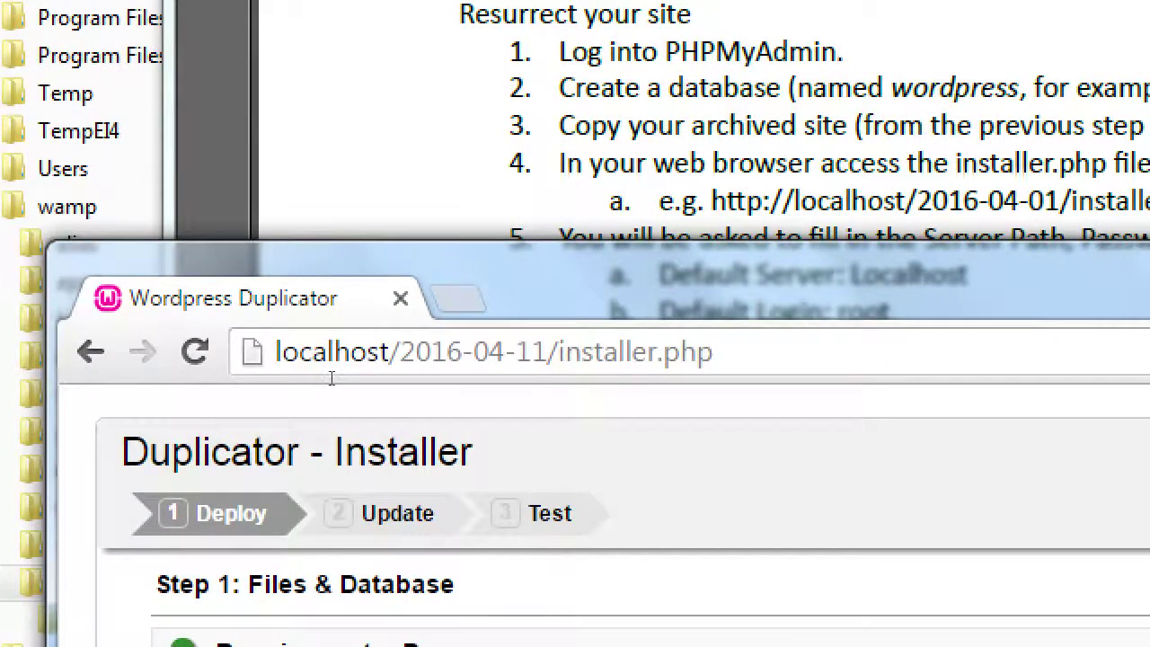
key("ctrl+l")
key("Home")
type("http://")
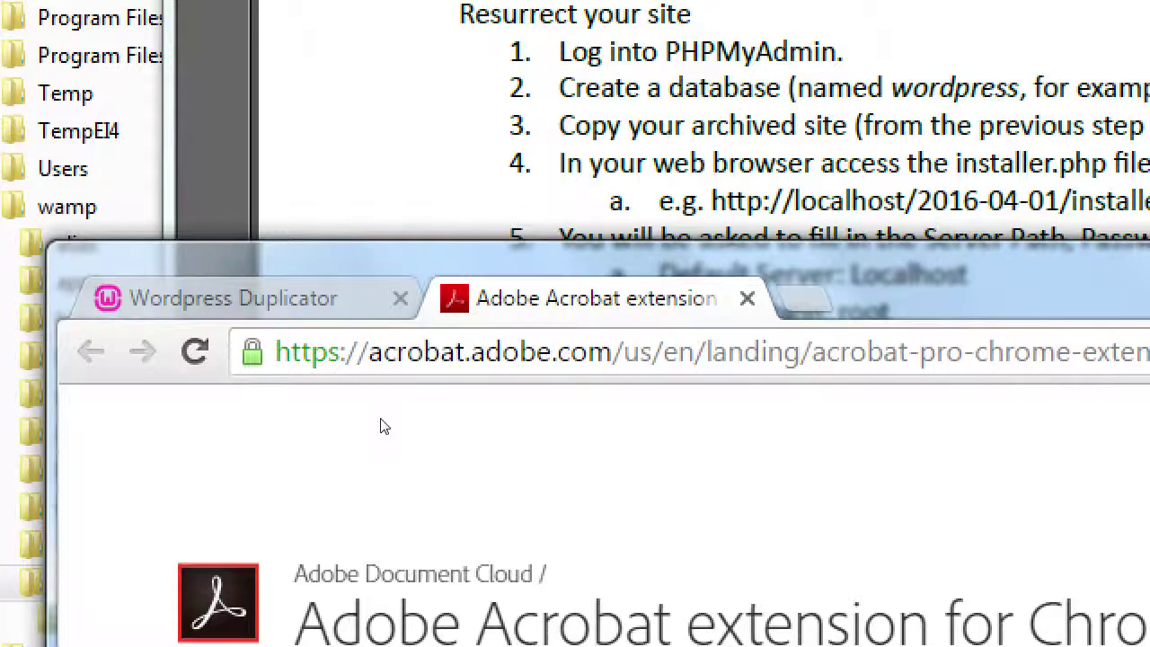
key("ctrl+w")
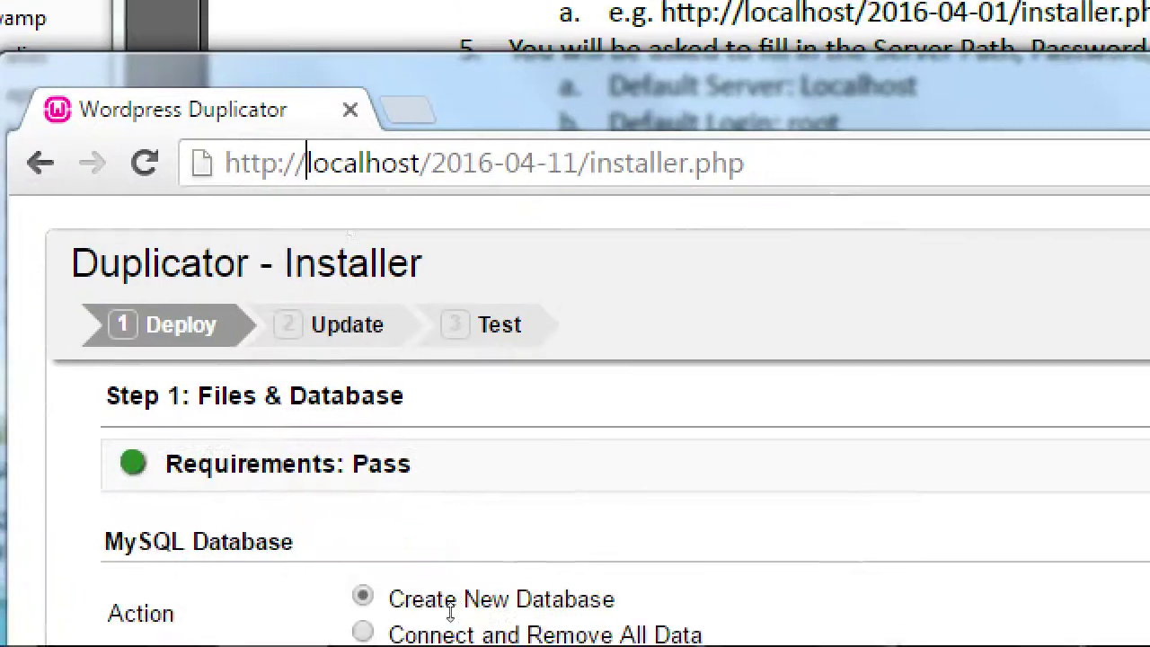
- Move the installer's browser window to expose the MySQL Database fields beside the PDF, and enter wordpress as the database name
mouse_move(452, 626)
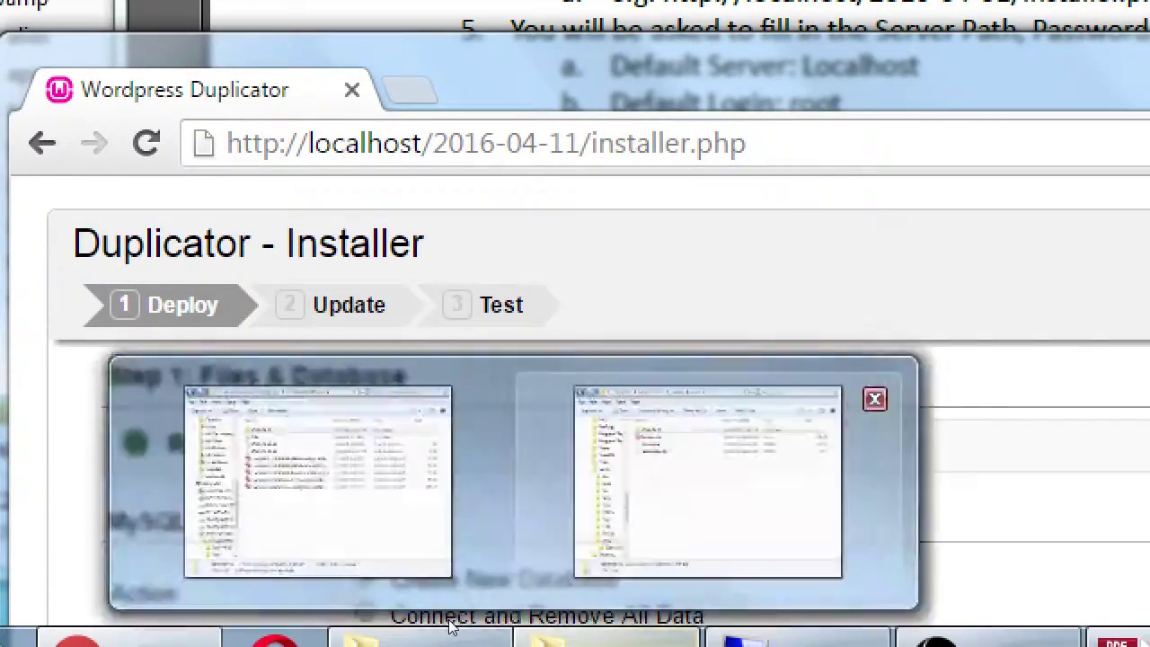
left_click(750, 27)
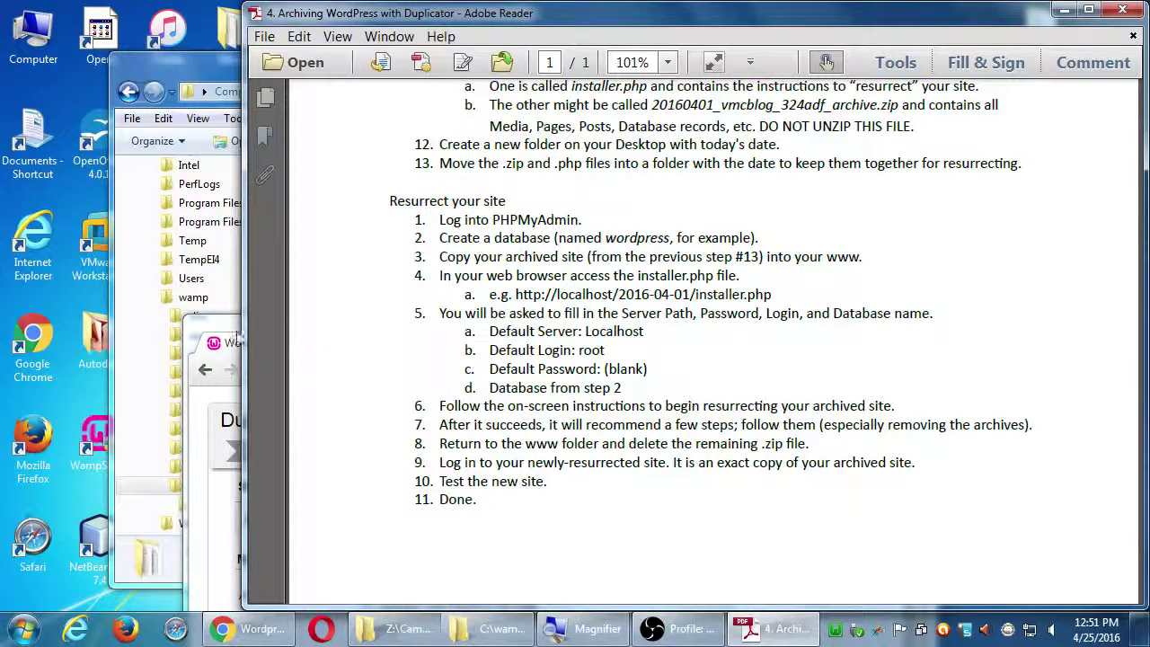
left_click_drag(235, 334, 108, 227)
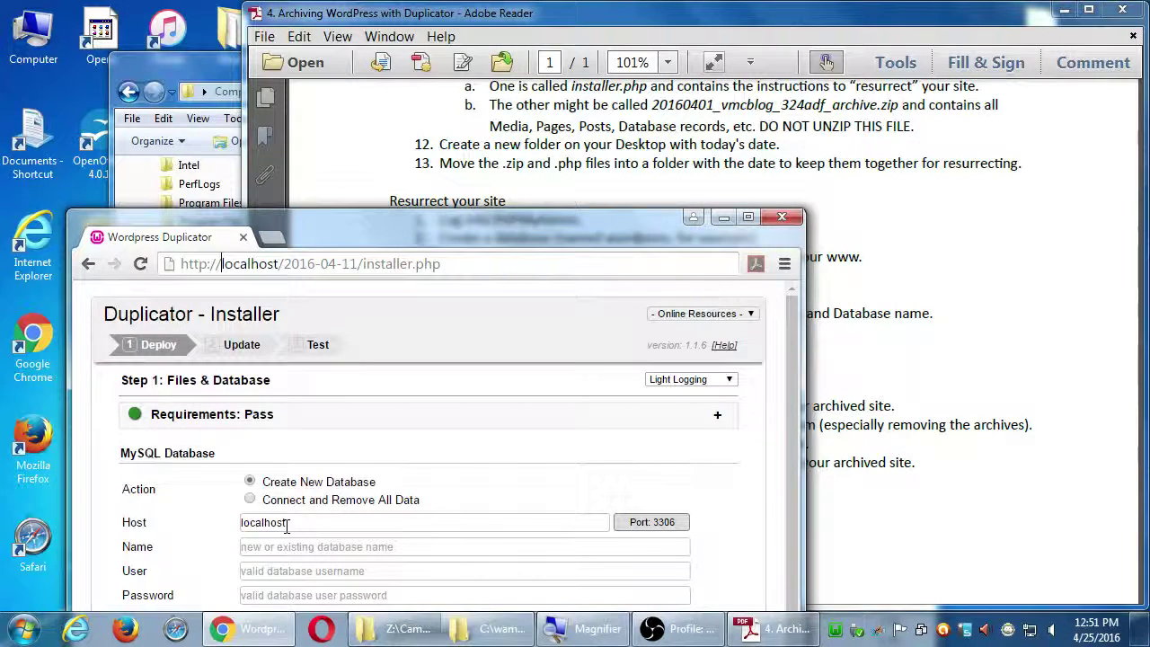
left_click(322, 545)
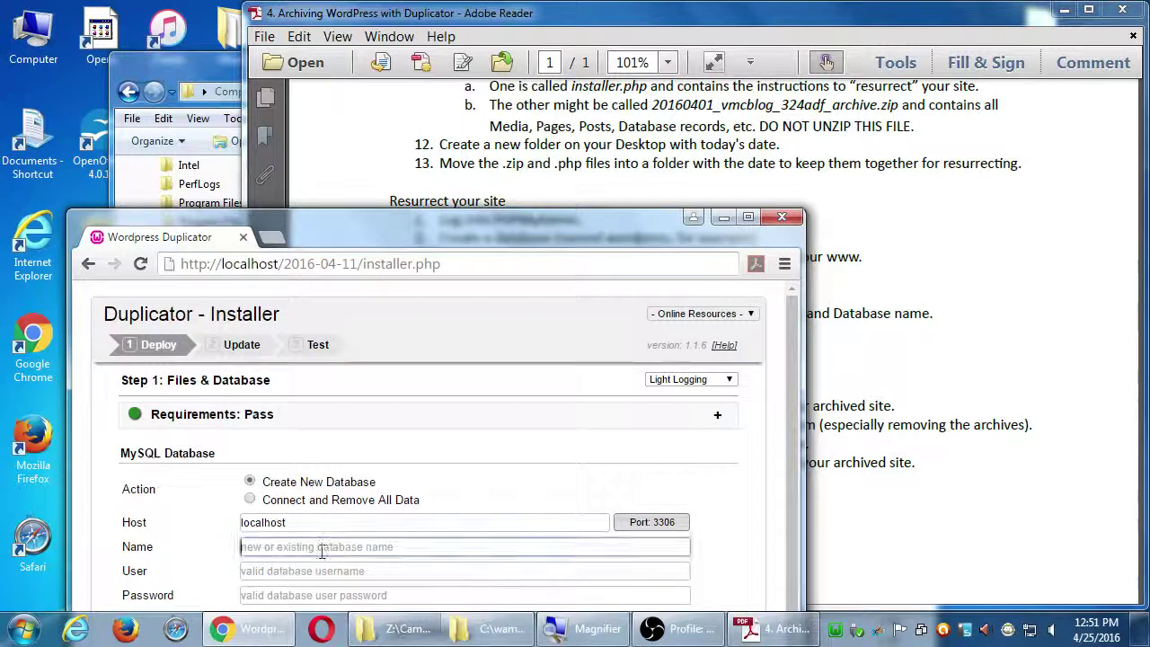
type("wordpress")
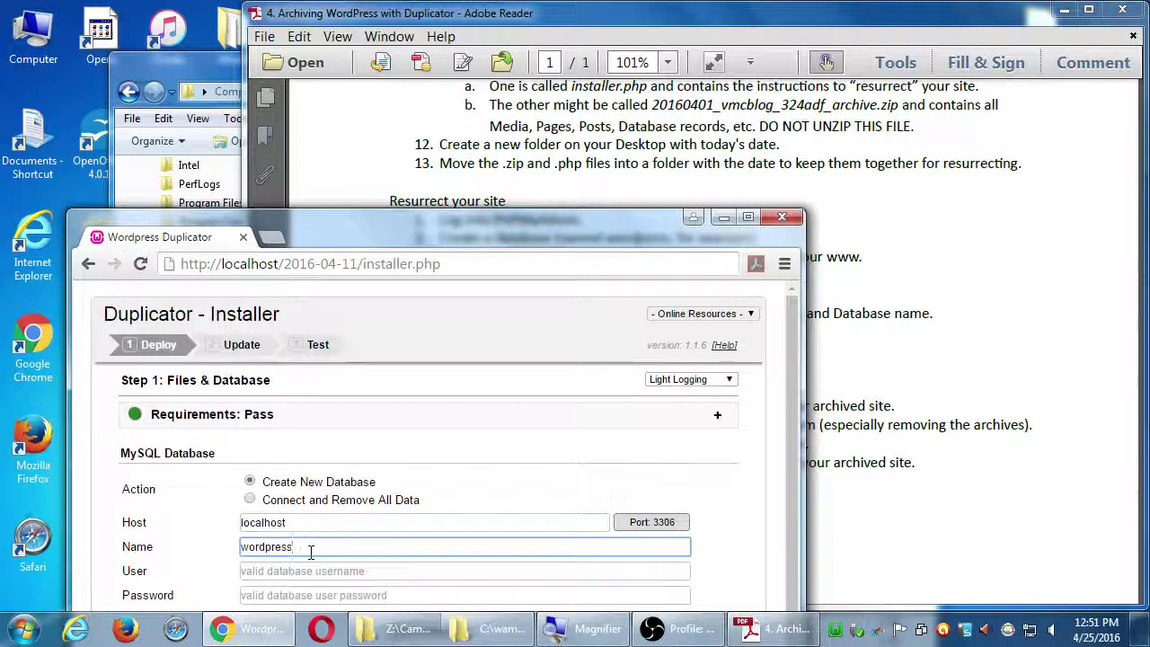
- Consult the default login in step 5 of the PDF and enter root as the database user in the installer
left_click(647, 18)
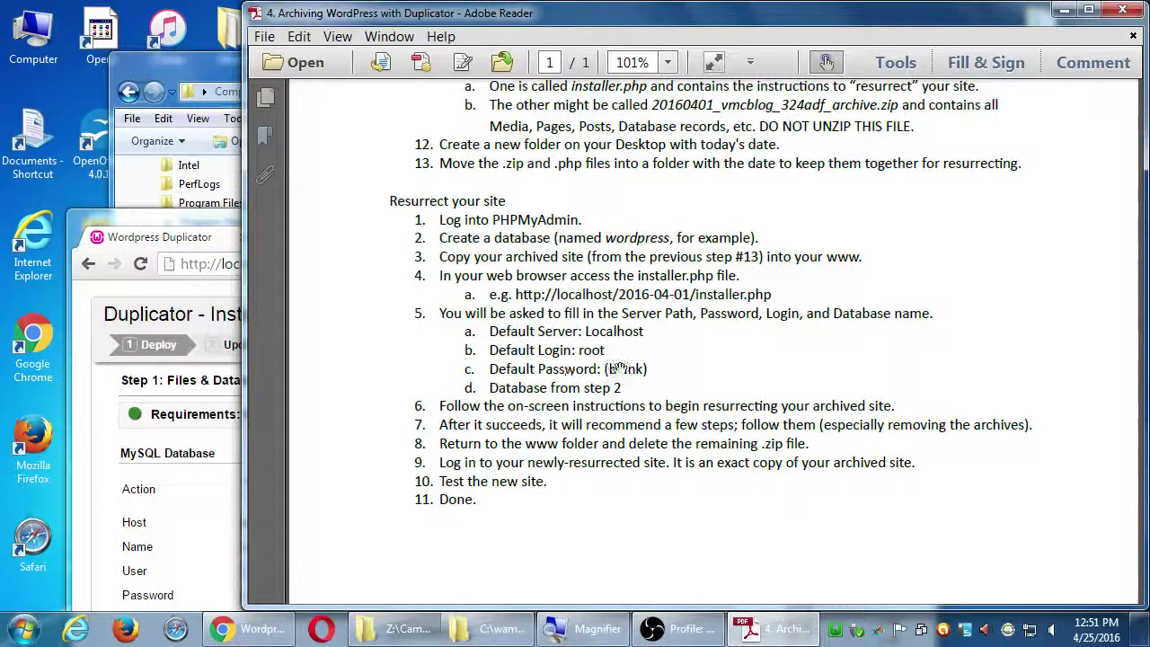
left_click(226, 237)
scroll(199, 510, "down", 1)
scroll(194, 510, "down", 2)
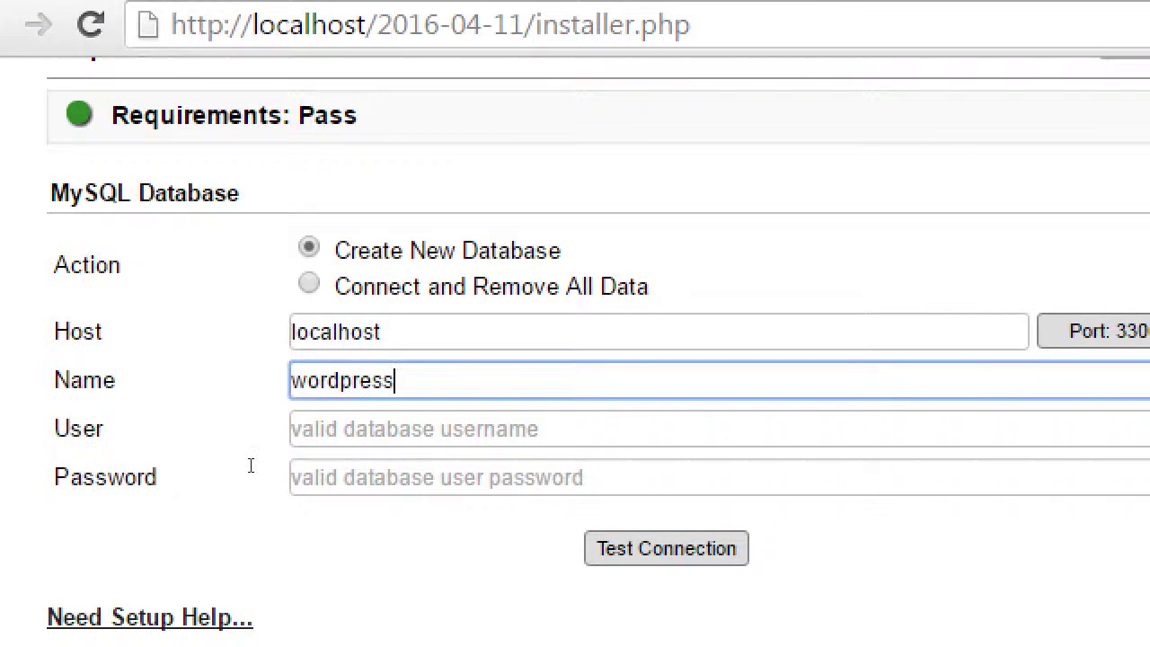
key("Tab")
type("root")
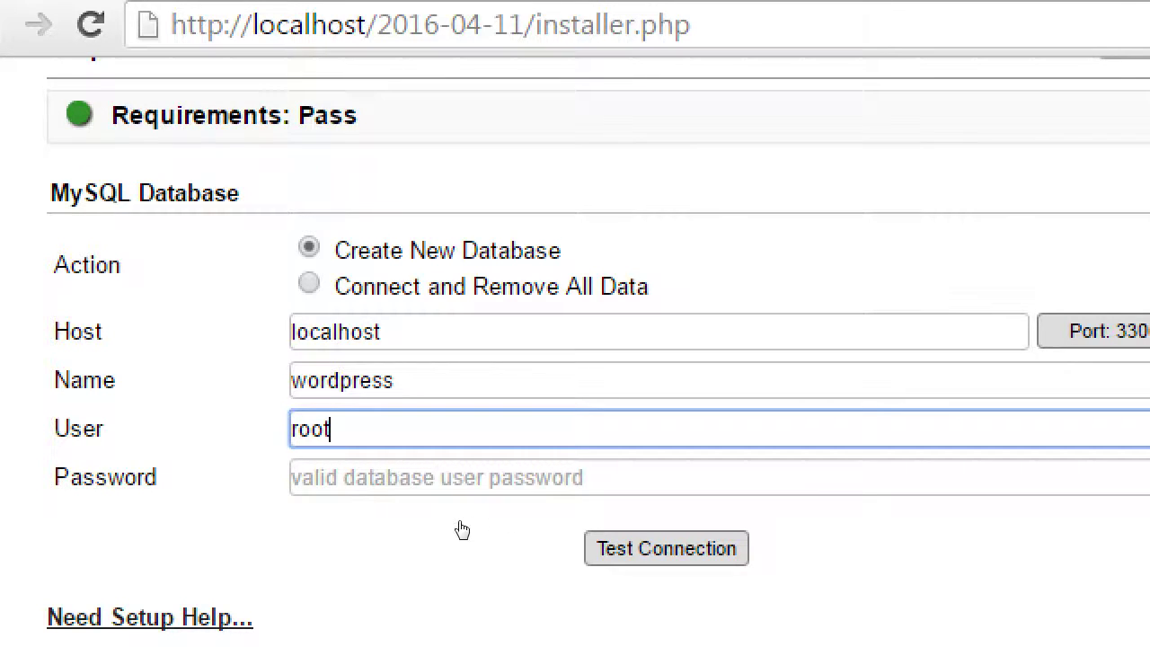
- Leave the database password blank, test the connection, and review the connection details
key("Tab")
key("Tab")
key("Return")
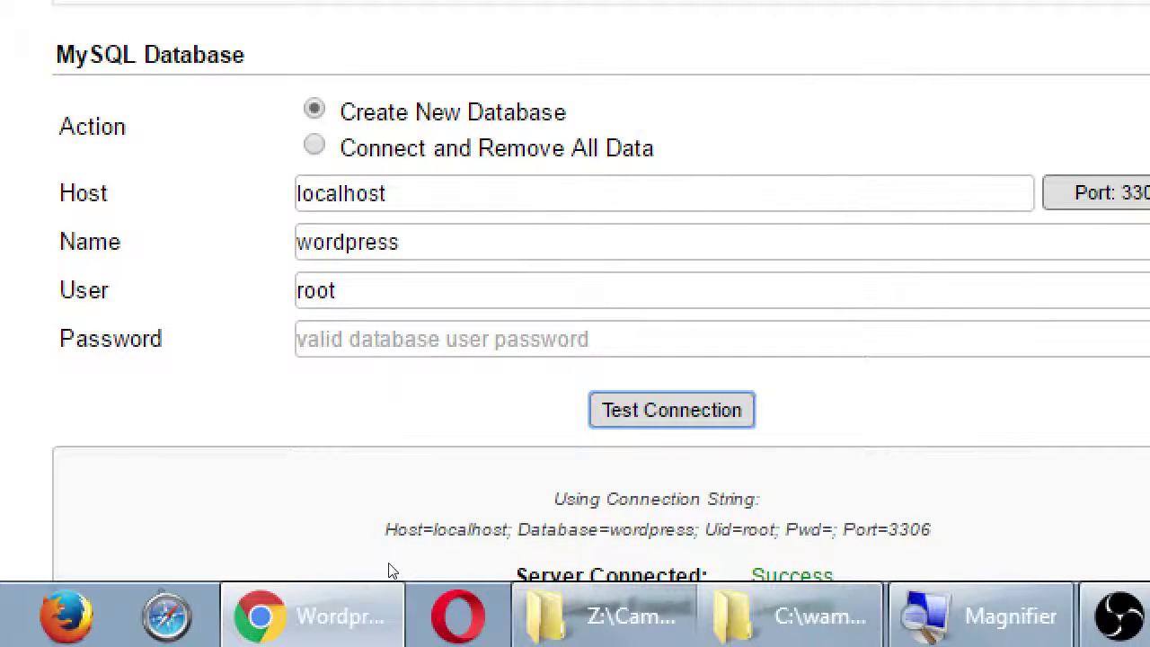
scroll(390, 569, "down", 3)
scroll(266, 457, "up", 1)
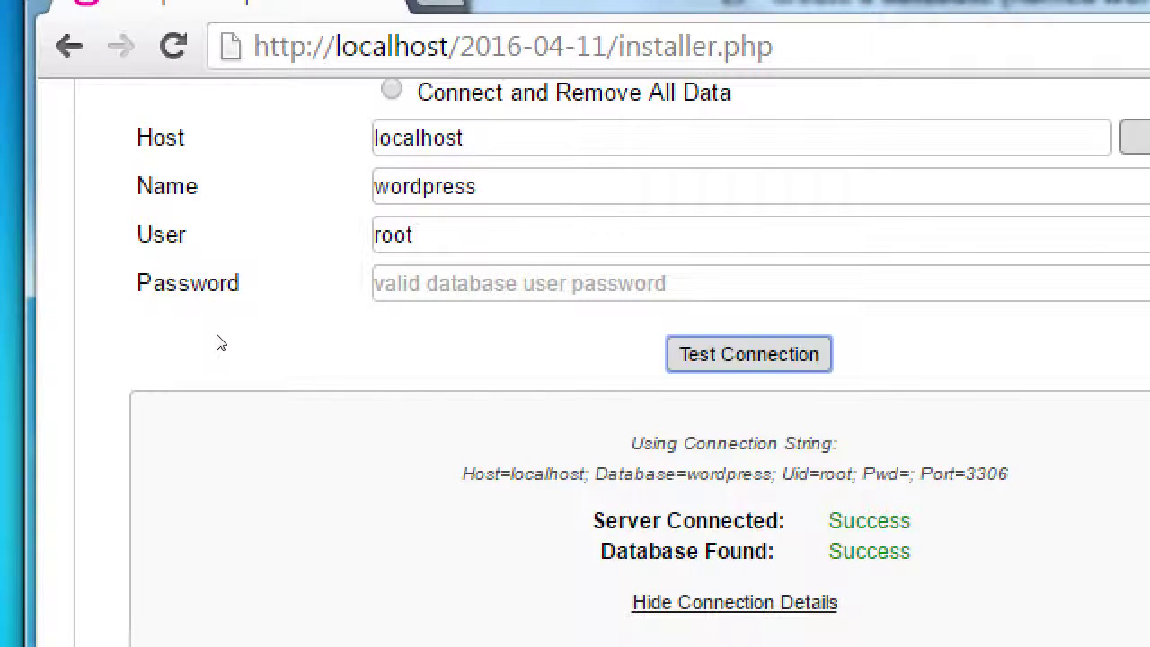
- Select the database name in the installer, maximize the browser window, and return to the start of the form
key("shift+Tab")
key("shift+Tab")
key("shift+Tab")
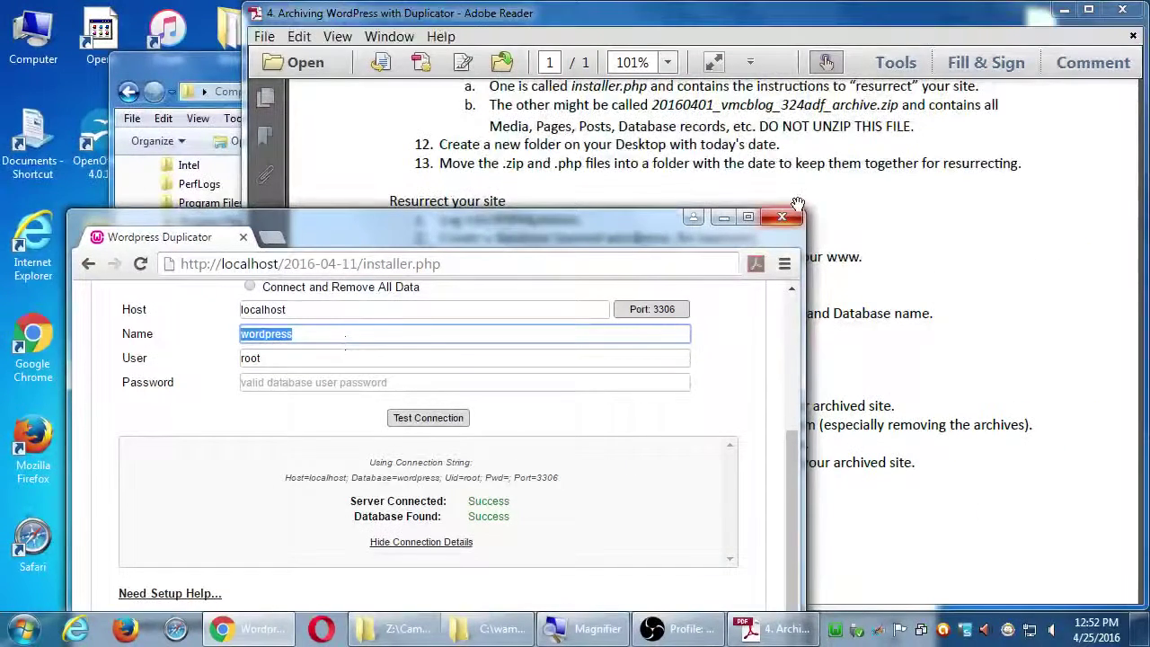
left_click(747, 217)
scroll(993, 362, "up", 3)
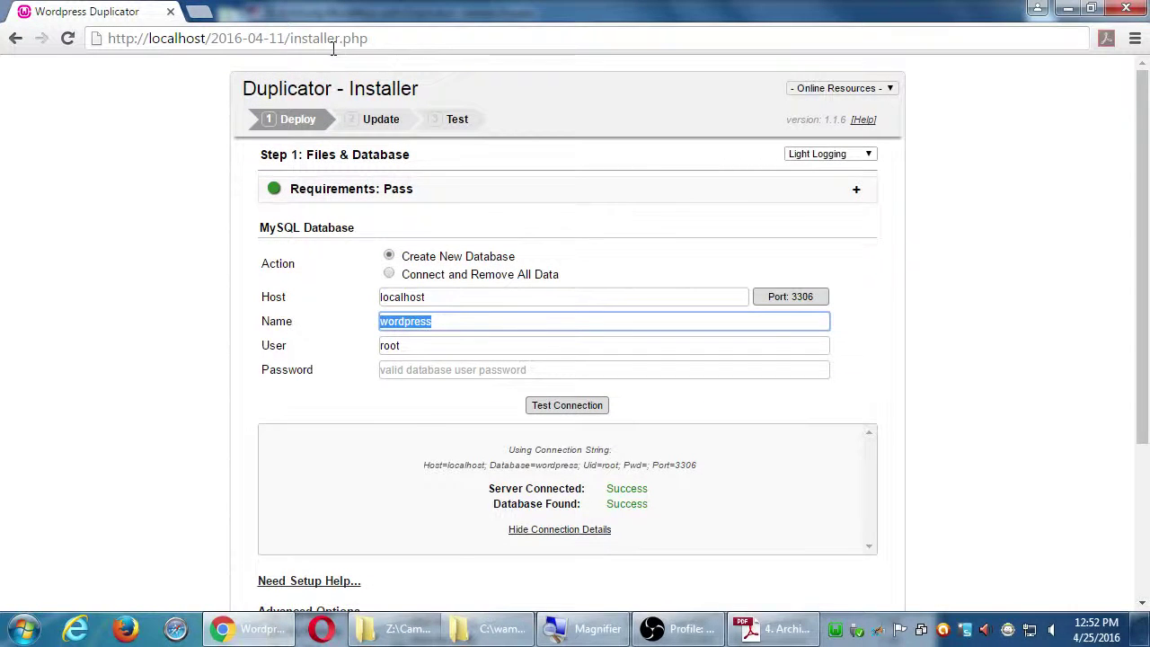
- Check installer.php and the archive zip inside the 2016-04-11 folder of www, and return to the installer page
left_click(490, 629)
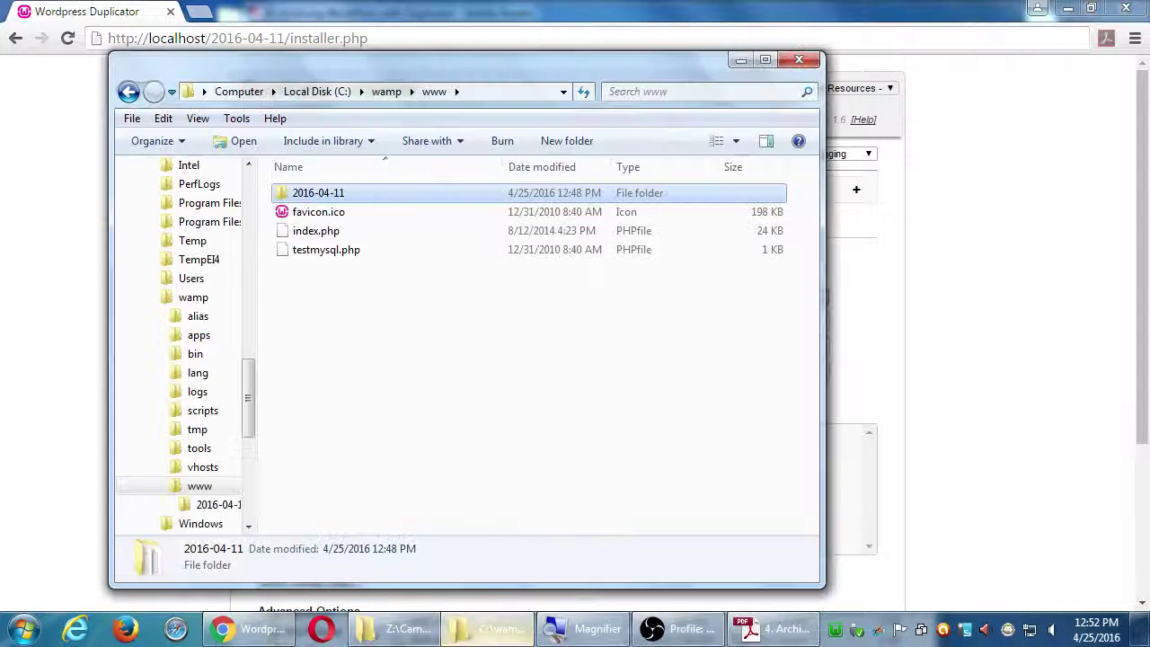
double_click(310, 196)
left_click(310, 218)
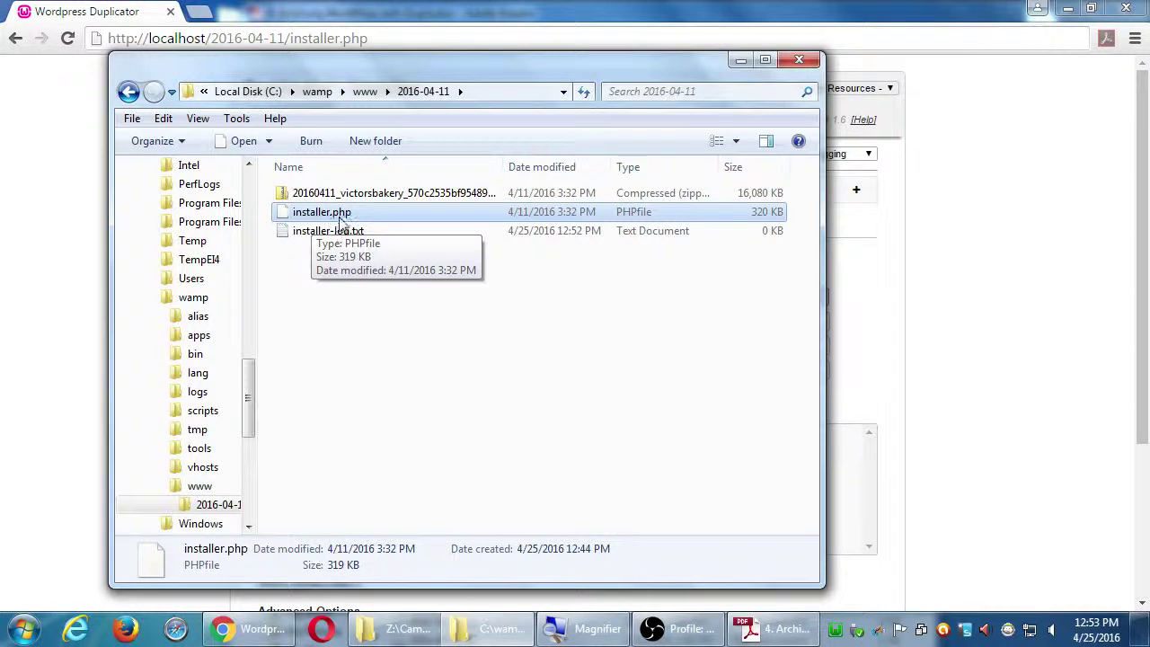
left_click(411, 194)
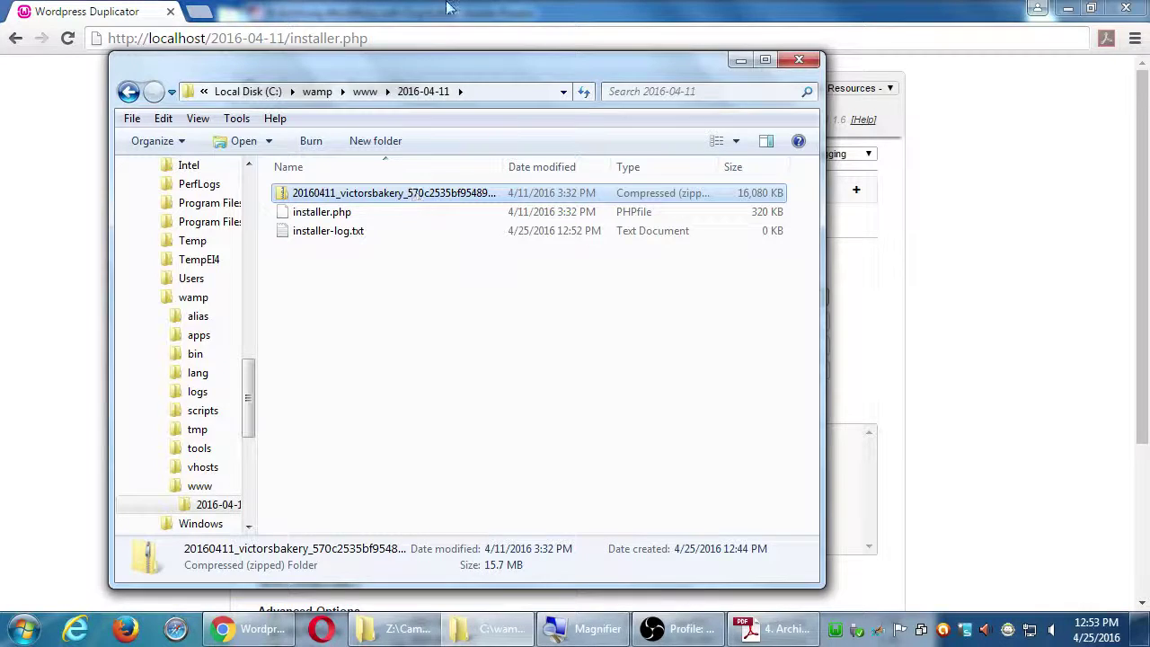
key("alt+Tab")
- Review the Duplicator heading, the MySQL Database settings and the connection details in the installer, finishing on the database name
left_click(156, 189)
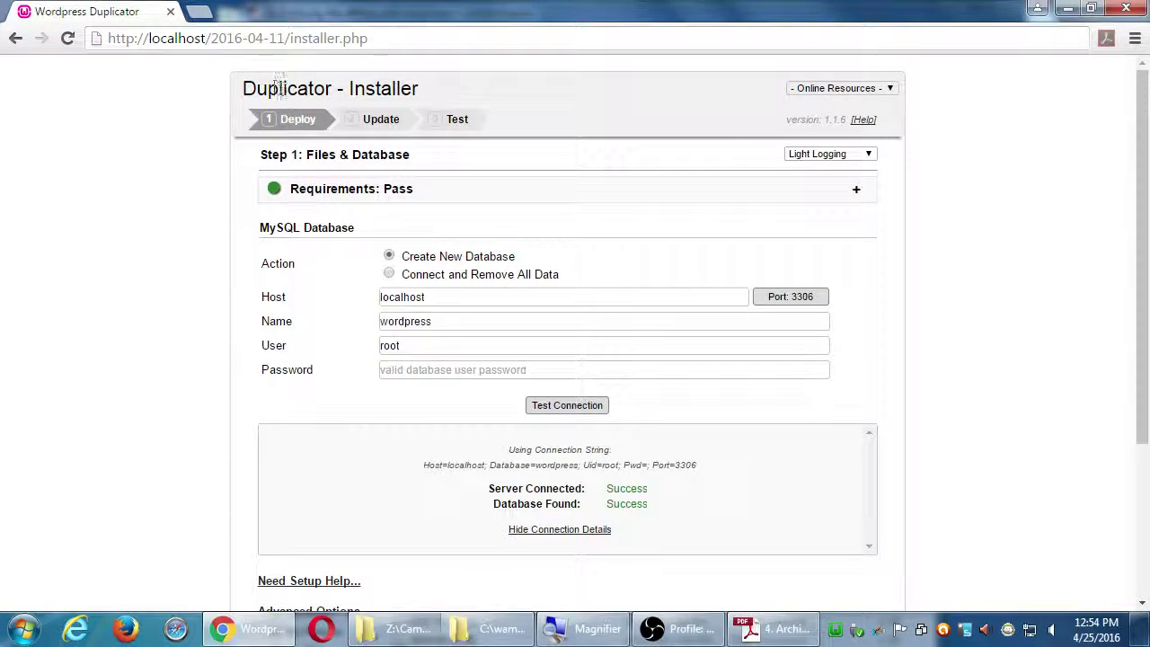
left_click_drag(245, 88, 325, 88)
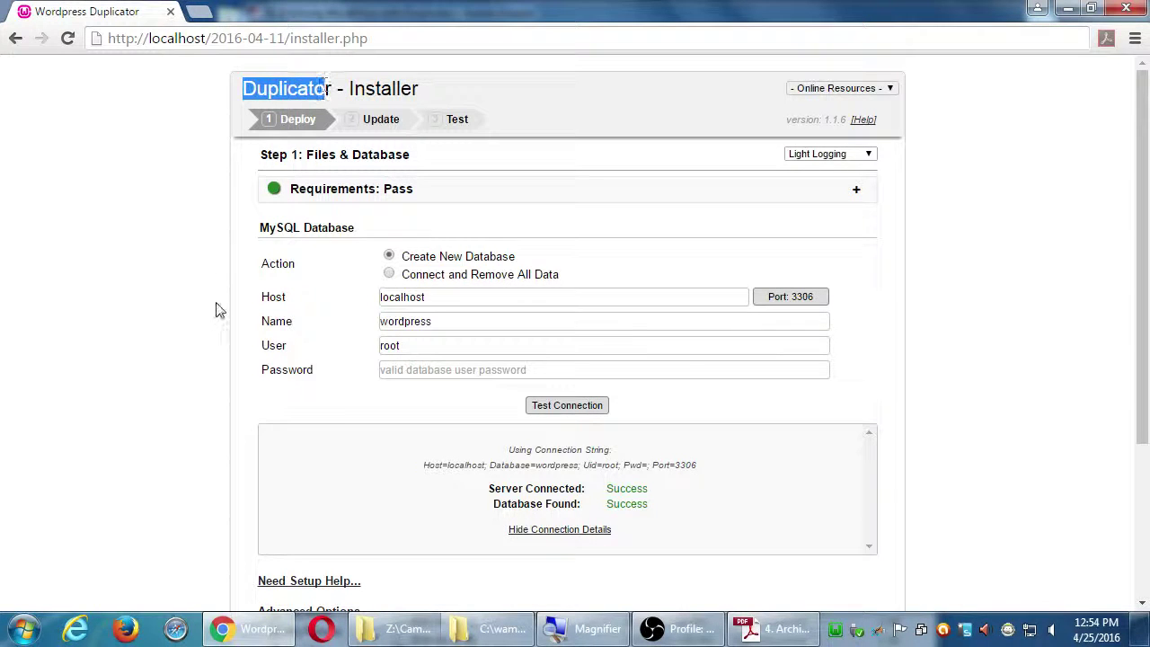
scroll(152, 380, "down", 1)
scroll(152, 380, "down", 3)
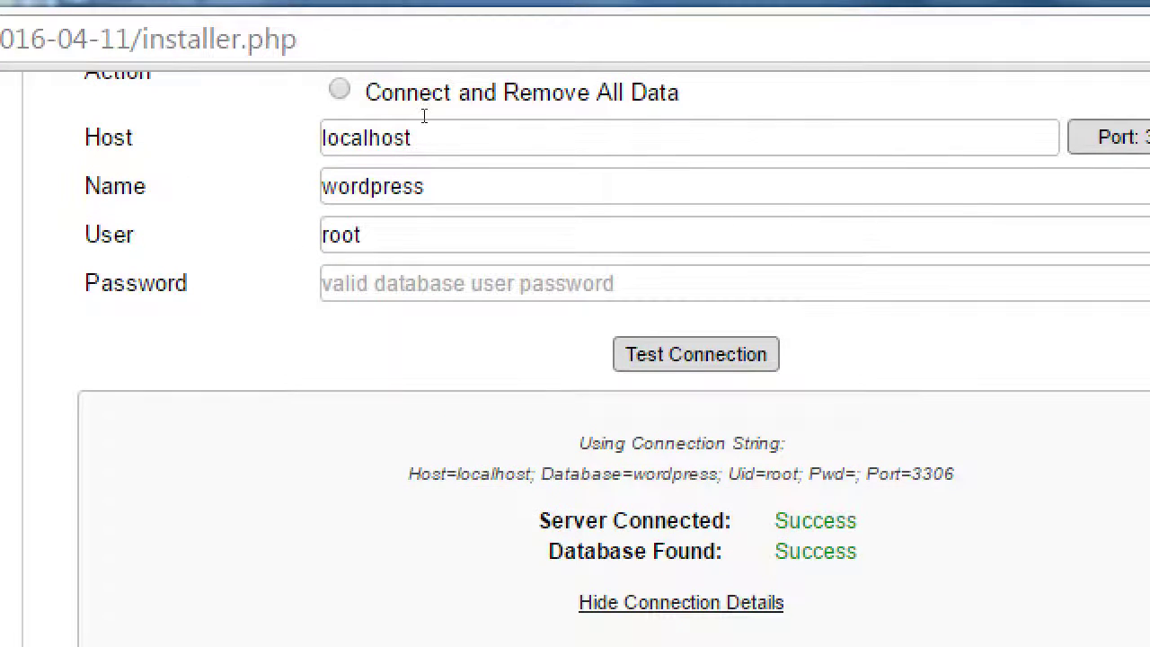
key("Tab")
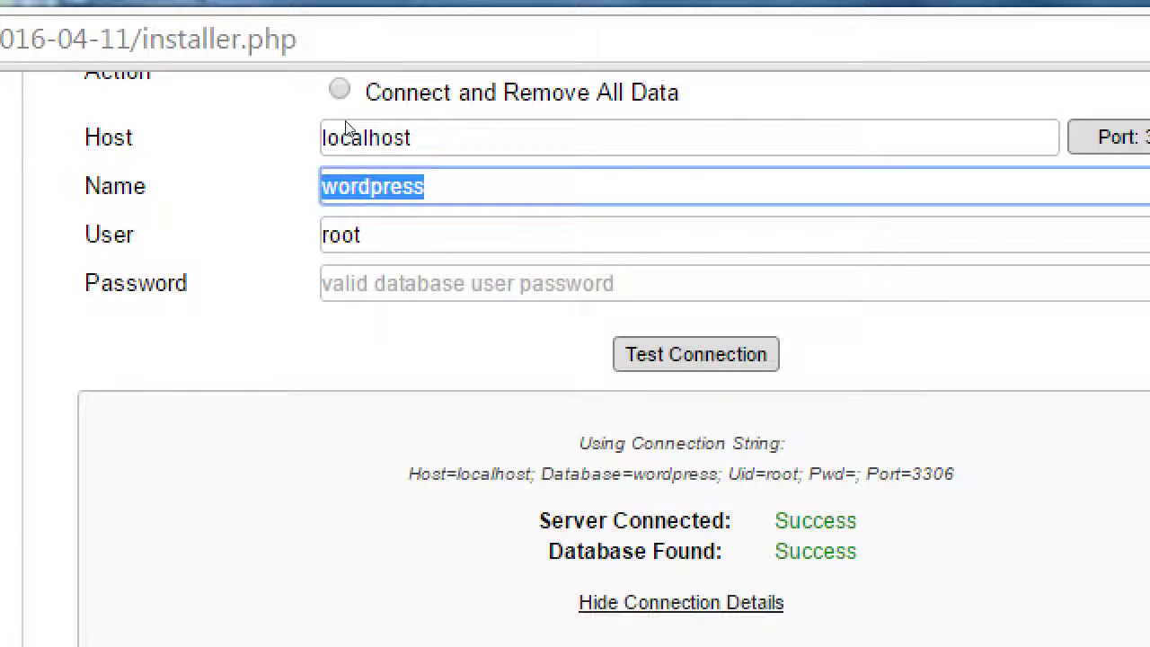
- Accept the installer's warnings and notices, run the deployment, and approve the localhost server and wordpress database settings
type("-")
key("ctrl+z")
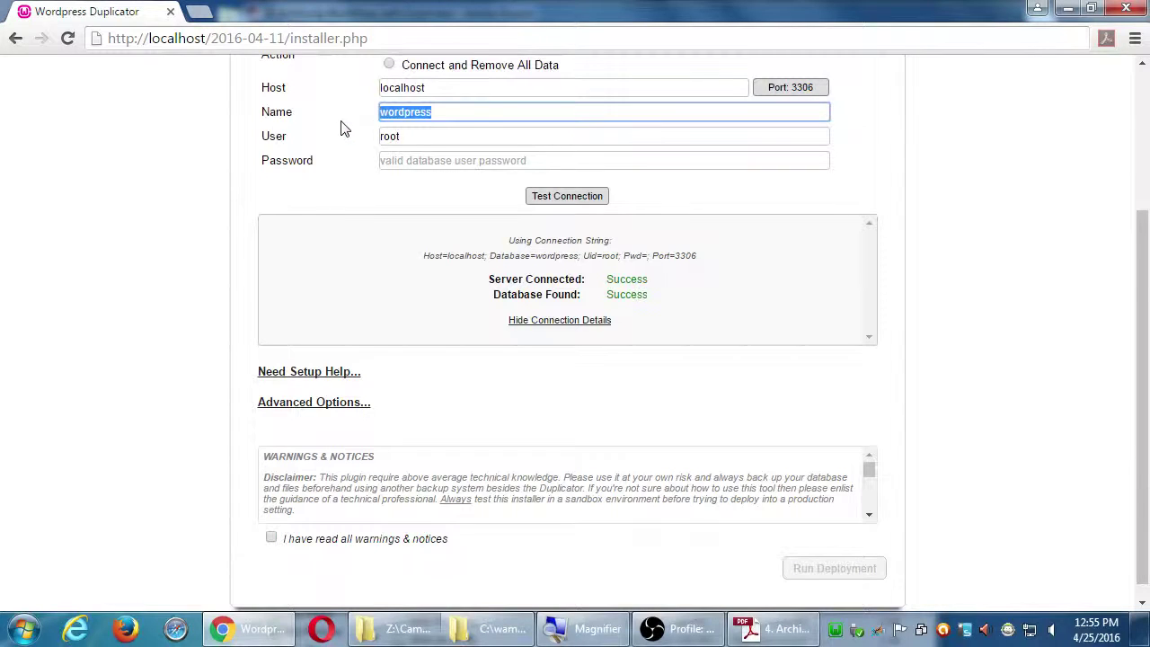
left_click(941, 208)
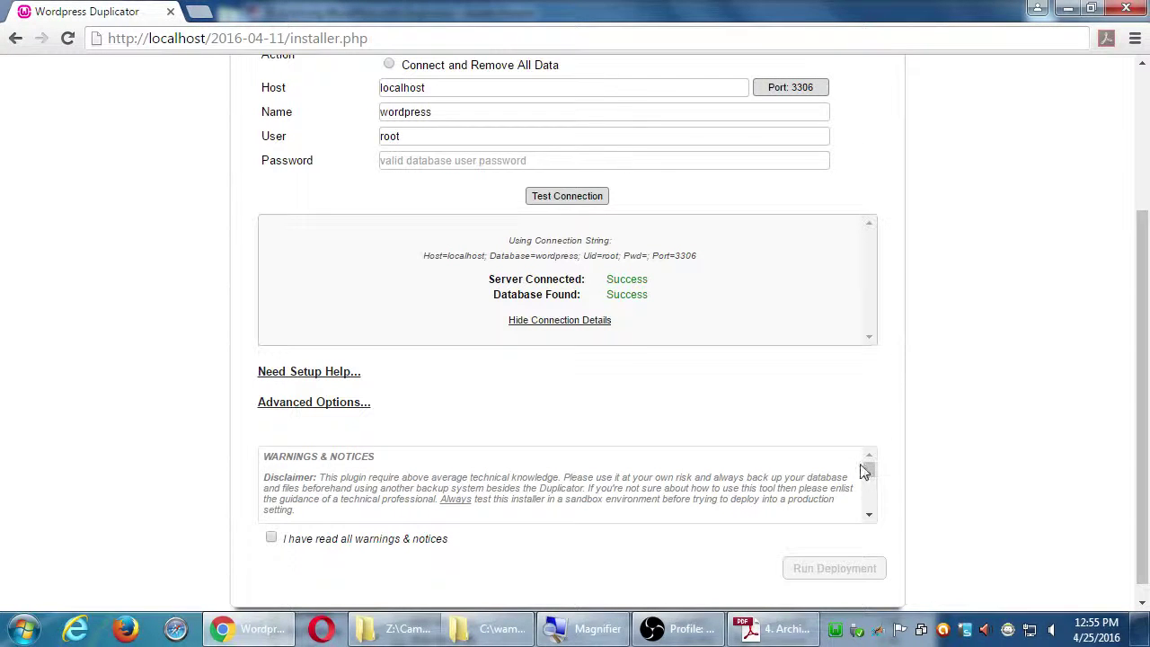
left_click_drag(866, 476, 871, 446)
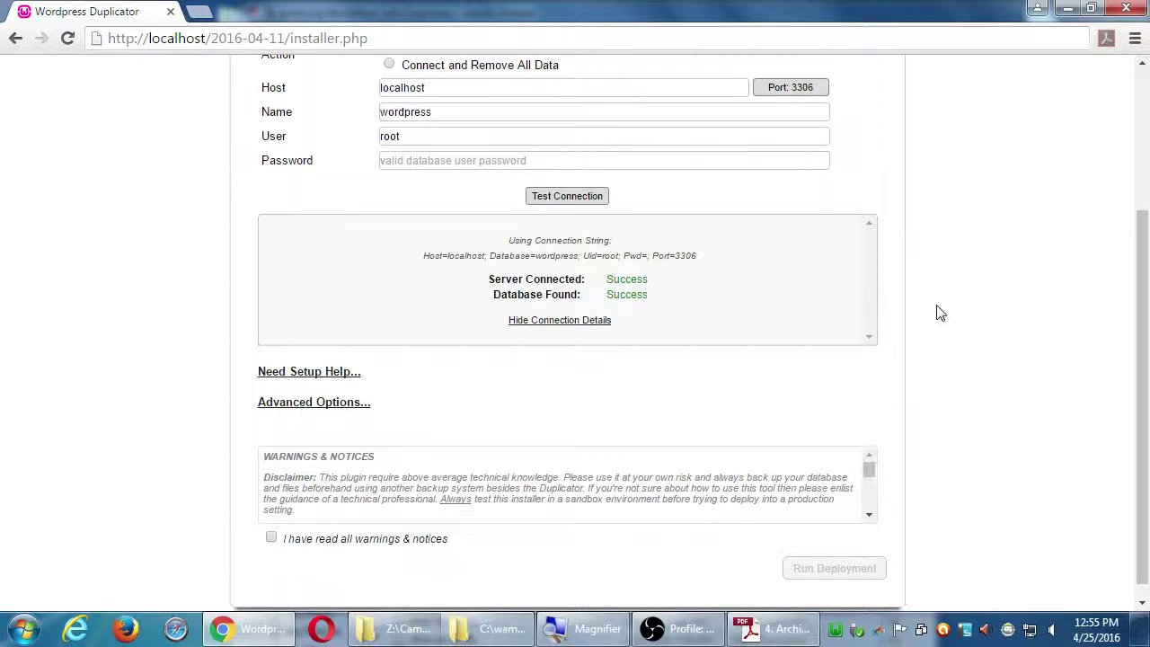
left_click(268, 540)
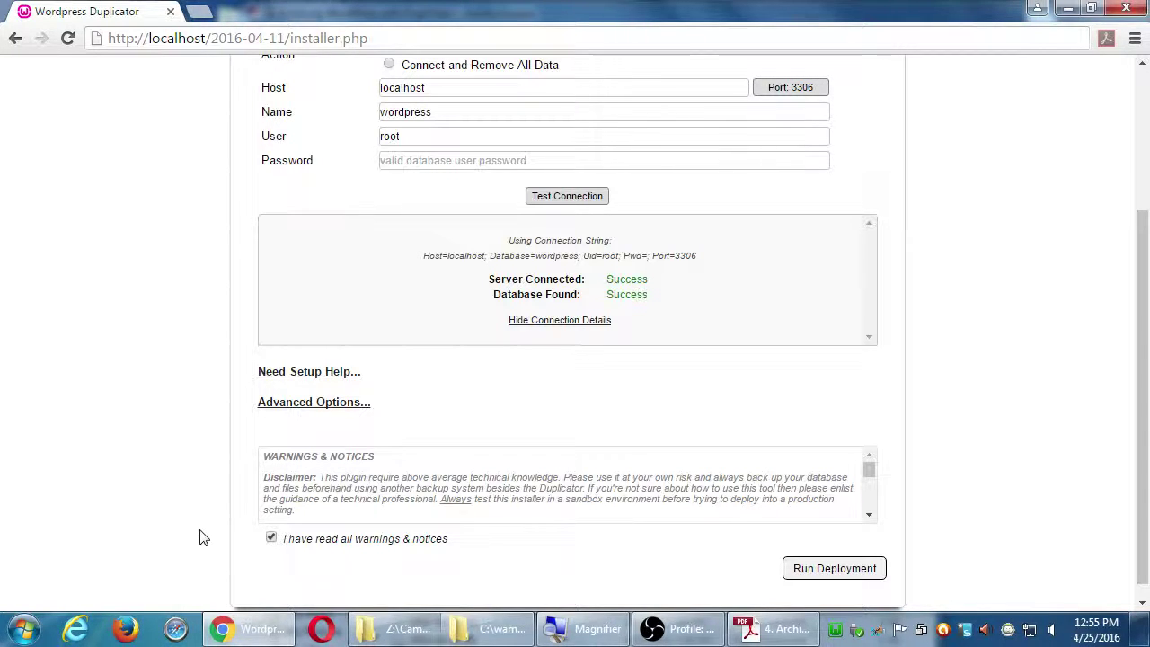
left_click(821, 576)
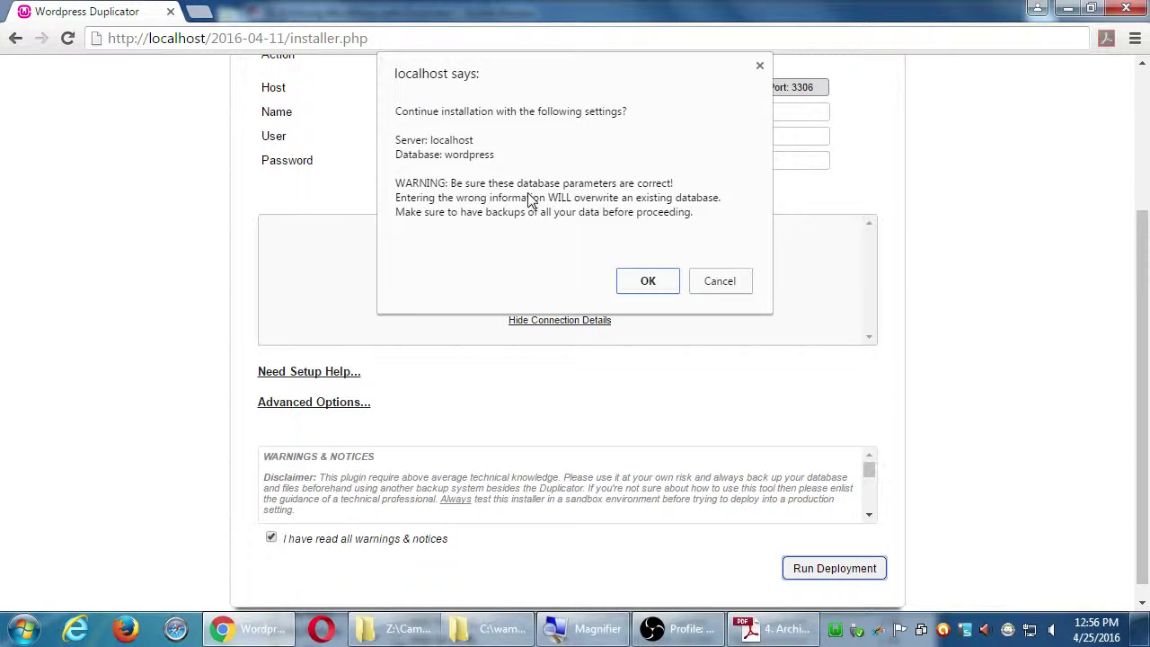
left_click(646, 284)
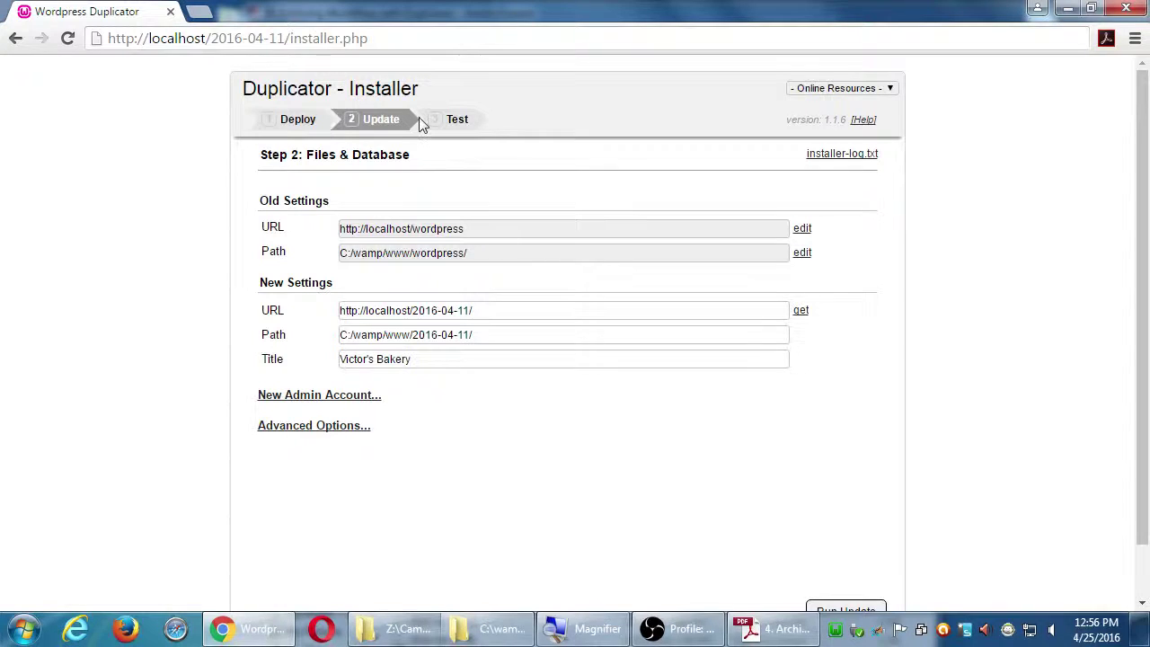
- Check the remaining resurrection steps in the PDF, and run the installer's Files & Database update with the prefilled new settings
left_click(772, 629)
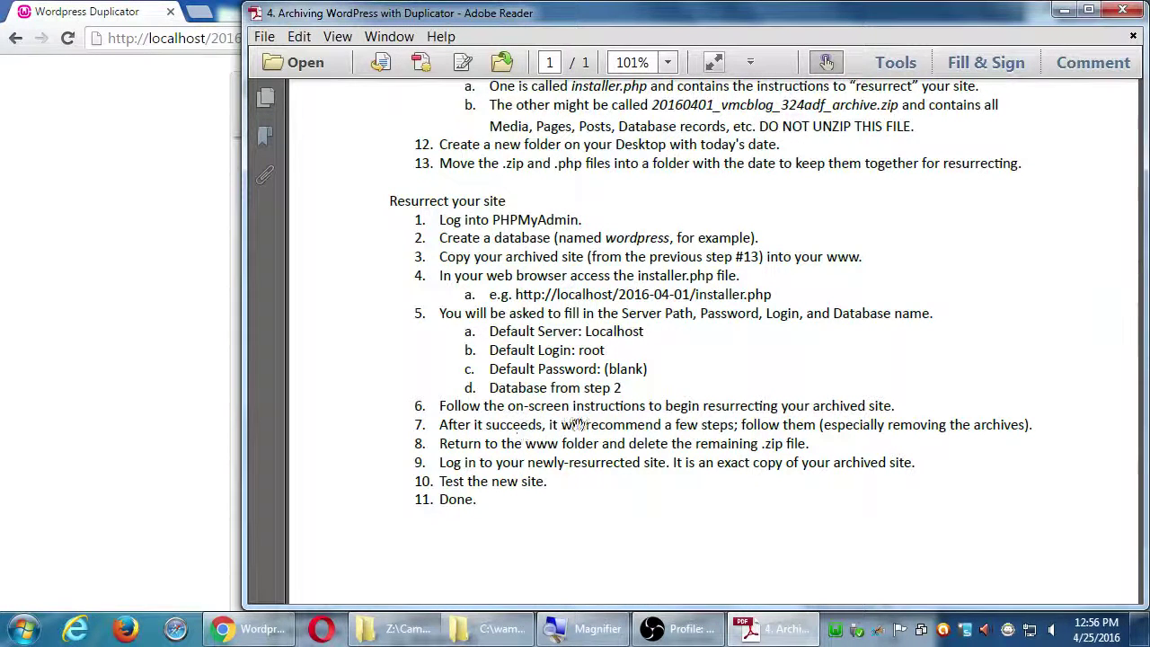
left_click(154, 244)
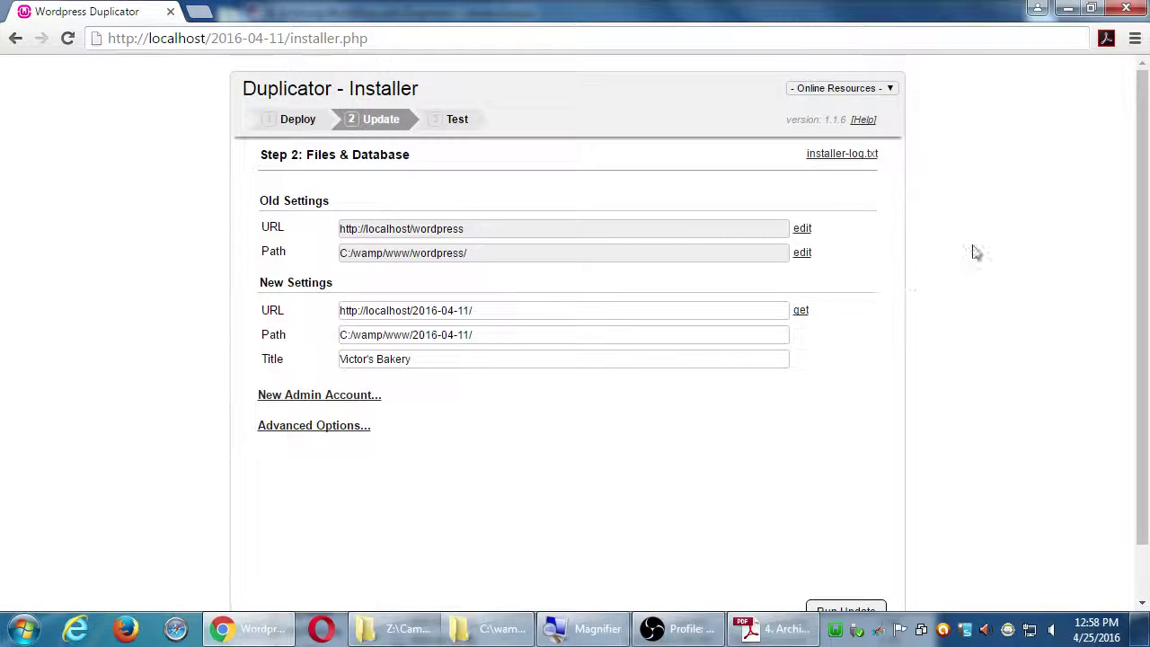
scroll(986, 252, "down", 1)
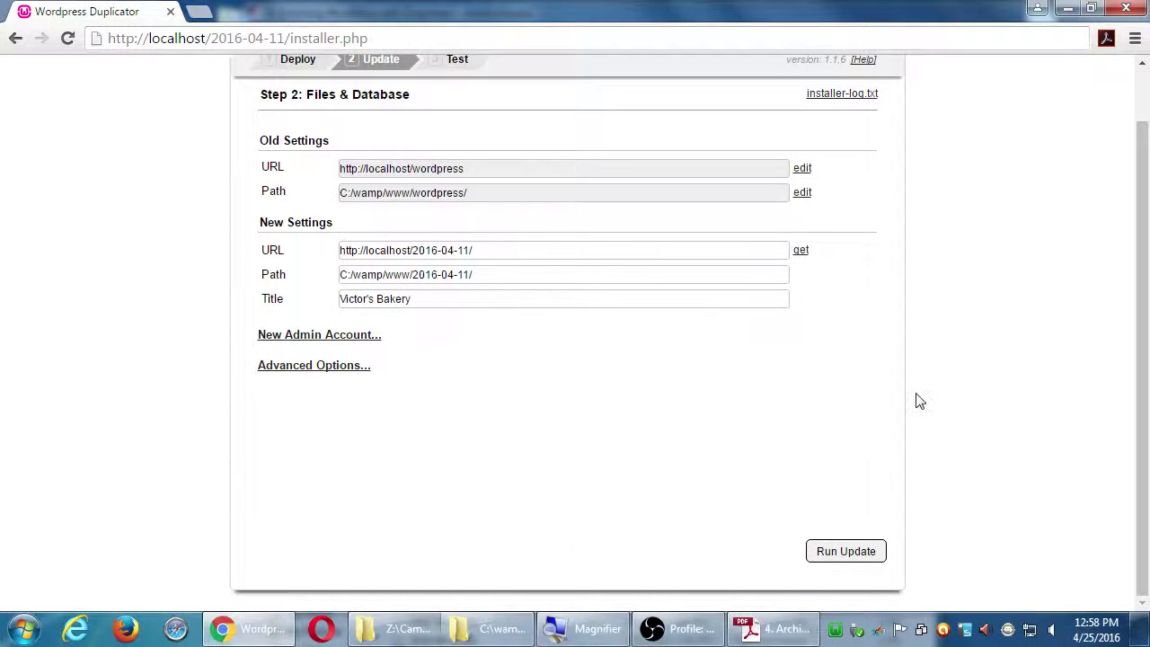
left_click(844, 552)
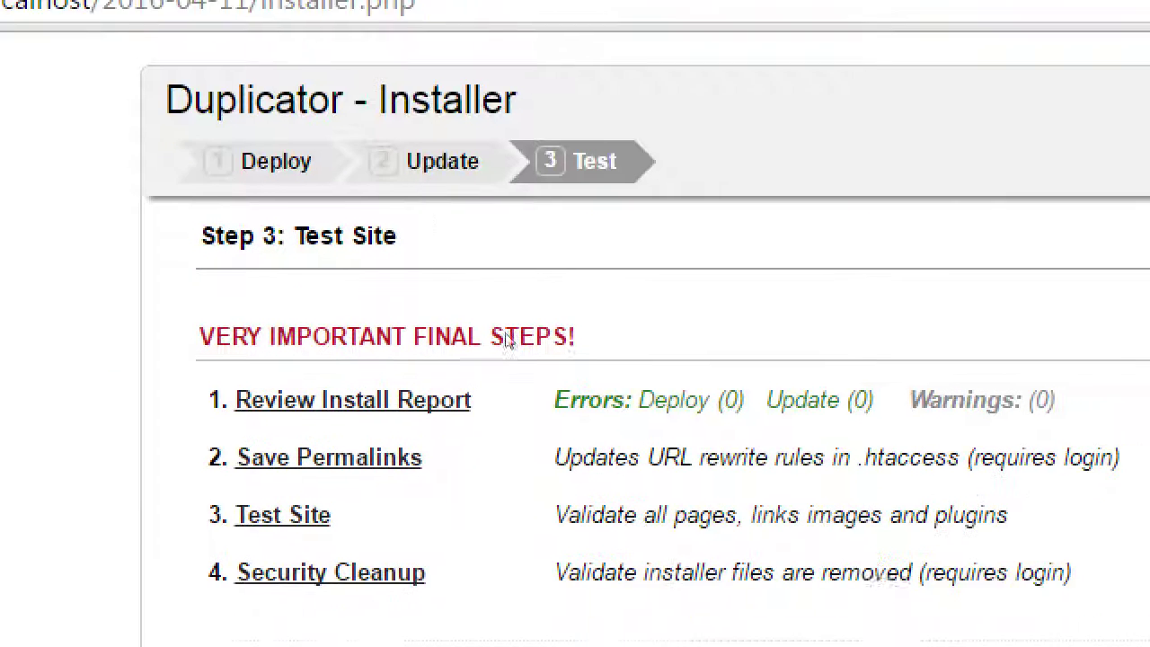
- Review the install report's errors and warnings line in the final steps, and recheck the PDF instructions
left_click_drag(459, 239, 503, 237)
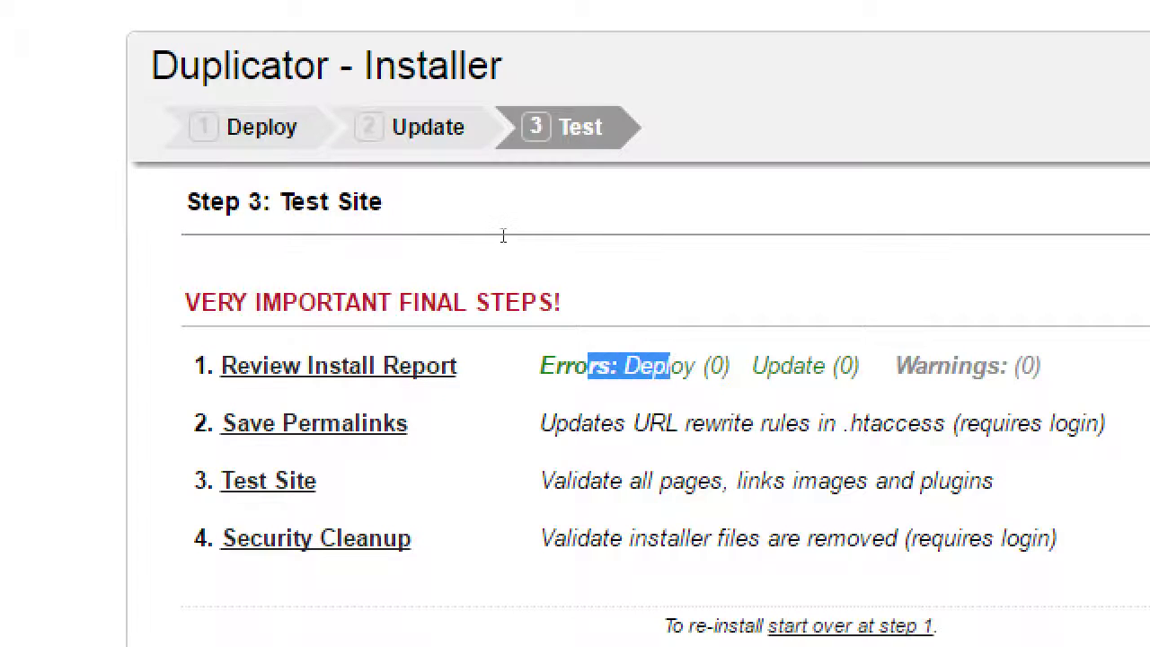
left_click_drag(663, 240, 637, 243)
left_click(701, 243)
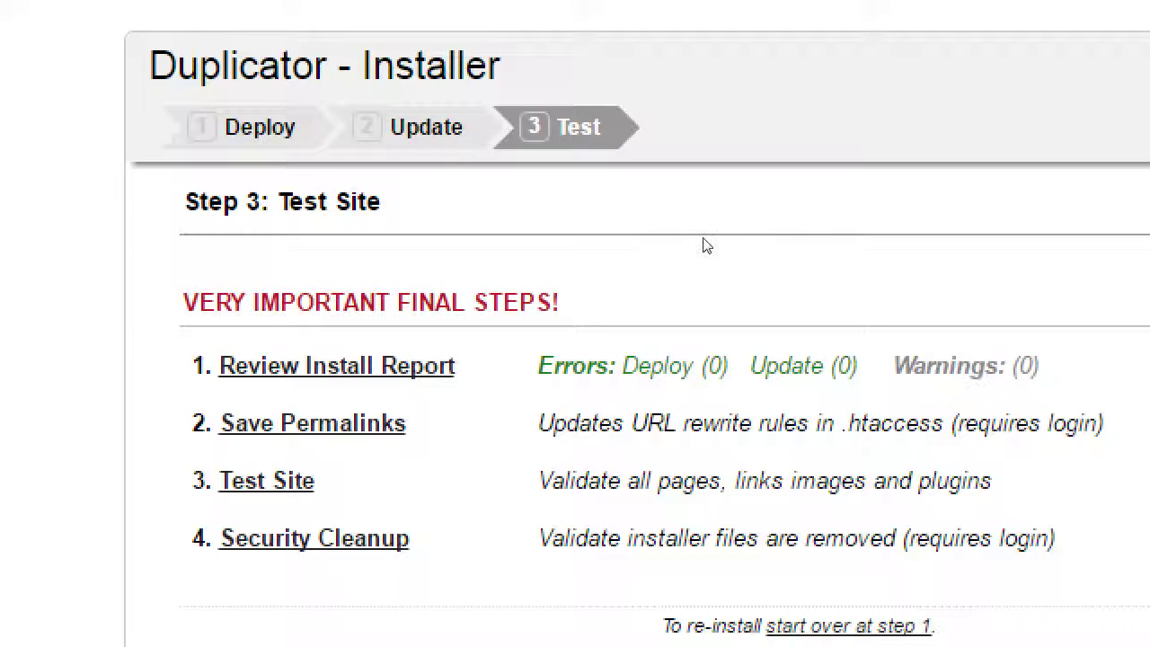
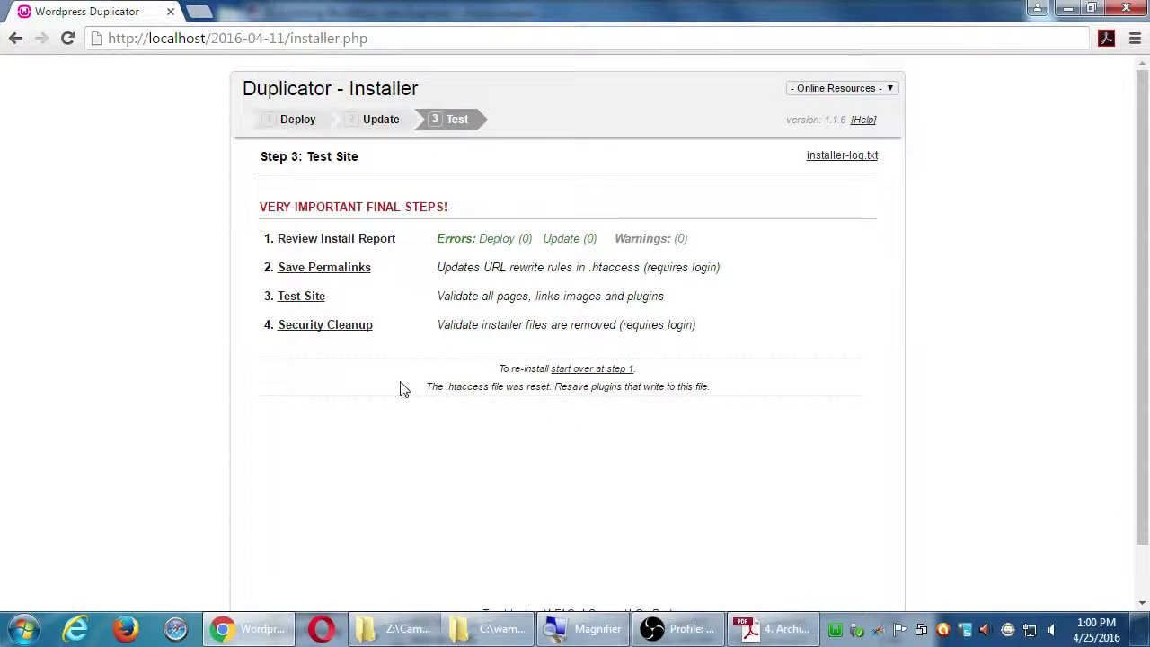
key("super+d")
left_click(395, 628)
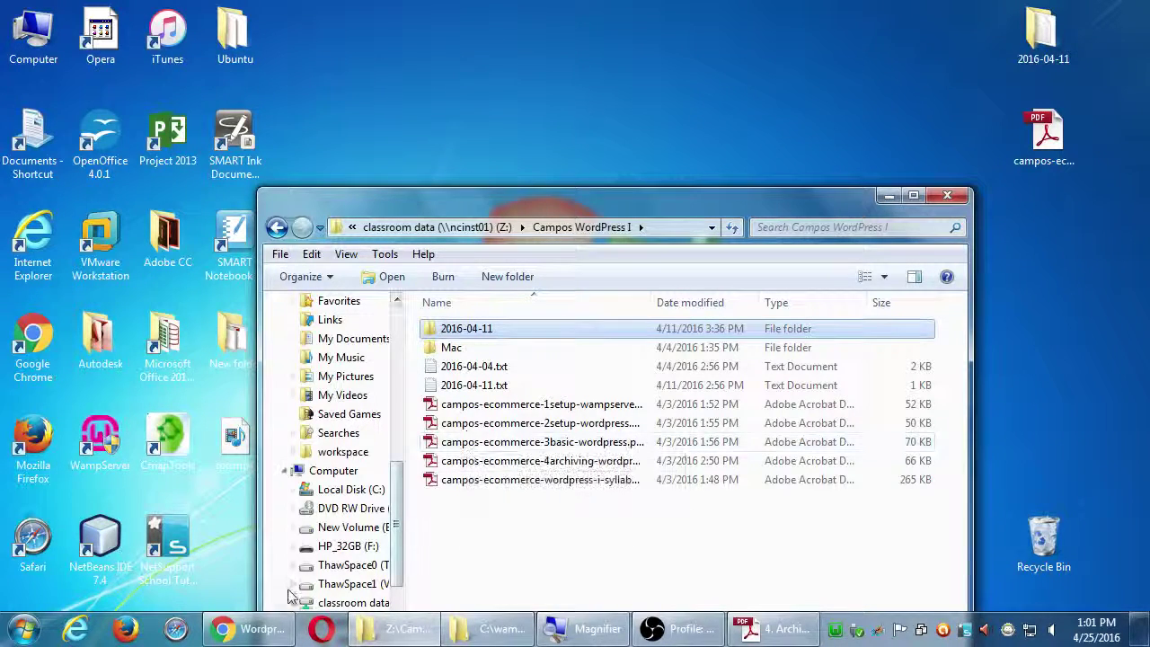
left_click(746, 625)
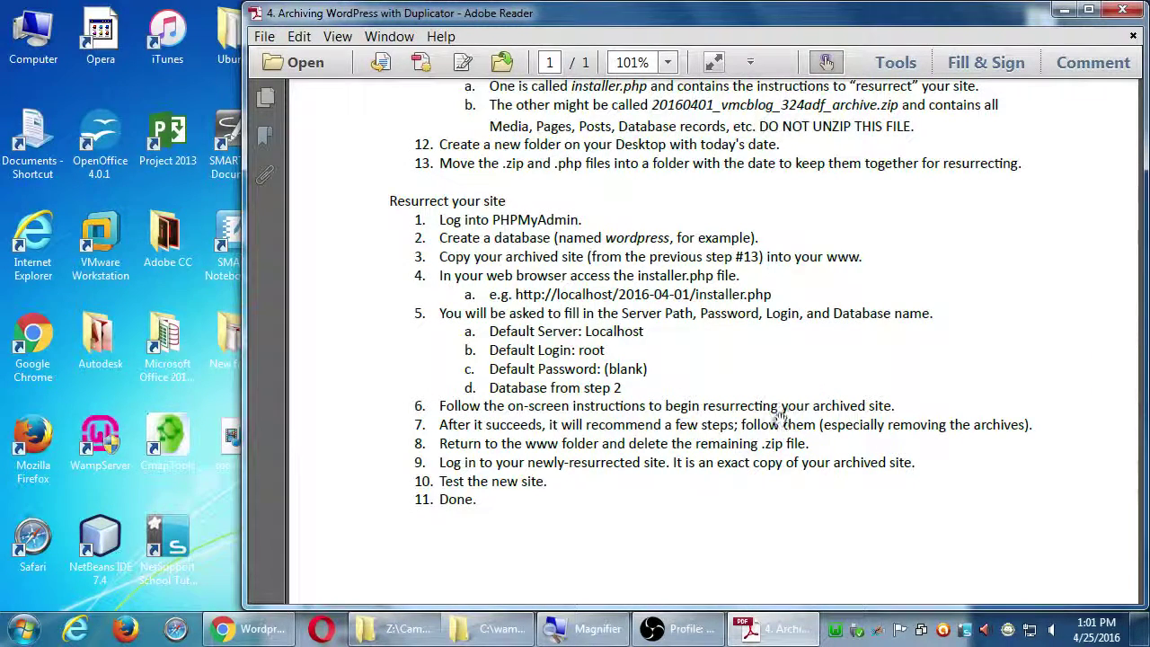
left_click(267, 626)
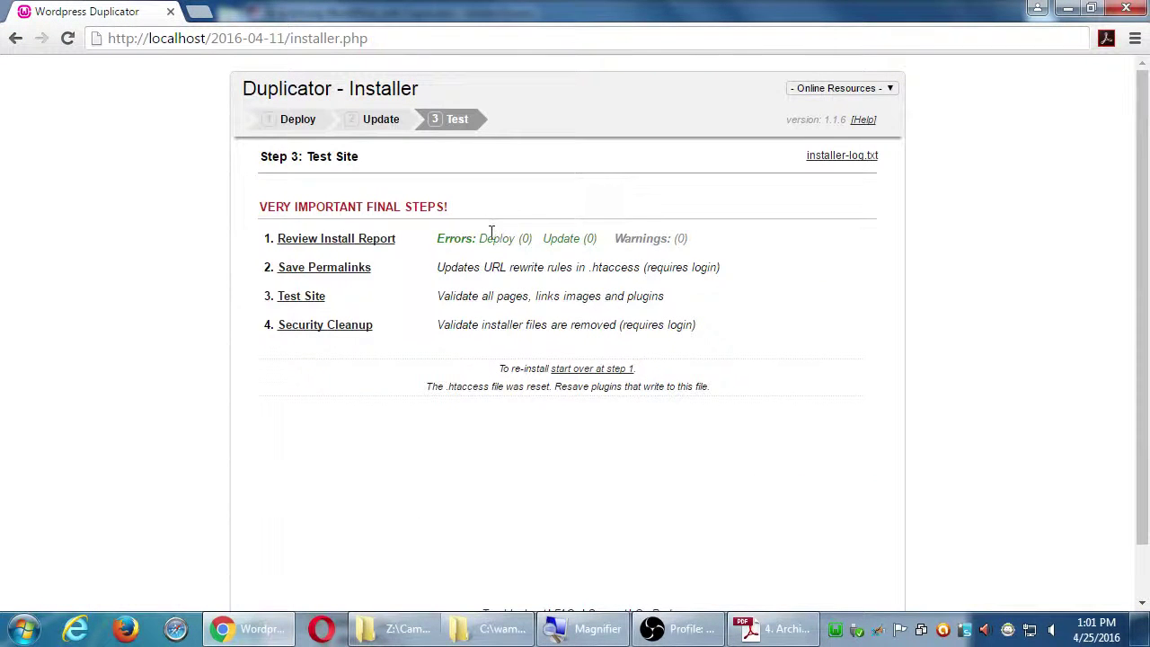
left_click_drag(491, 232, 673, 215)
left_click(675, 215)
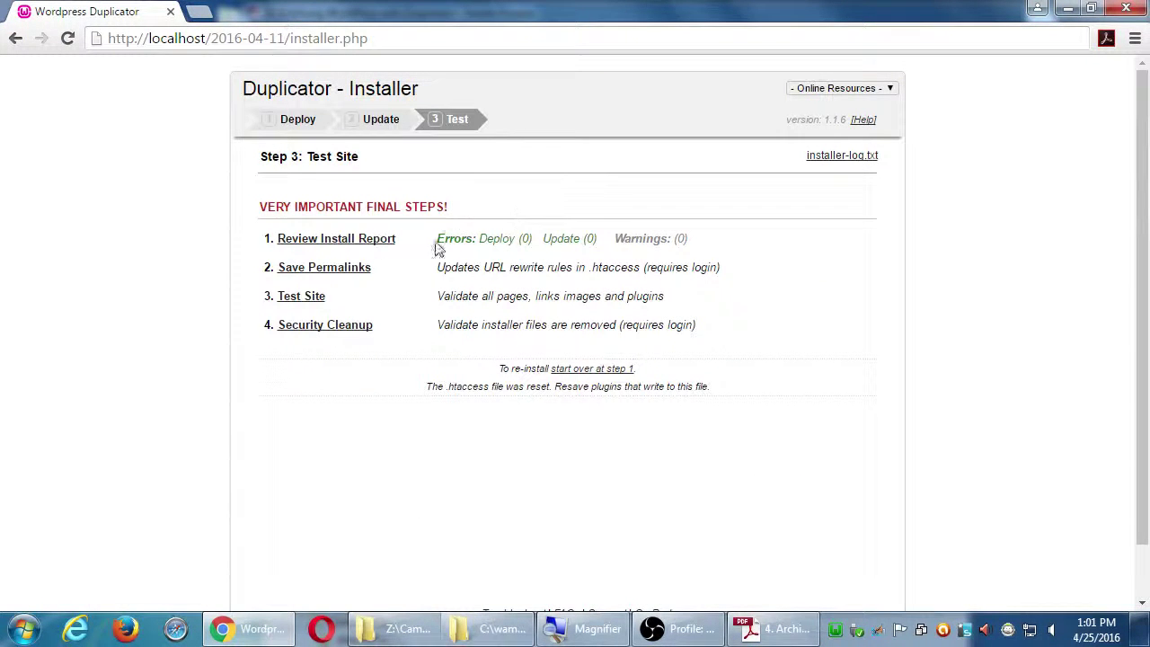
- Open Save Permalinks from the final steps and log in to WordPress as admin with the account password
left_click(325, 268)
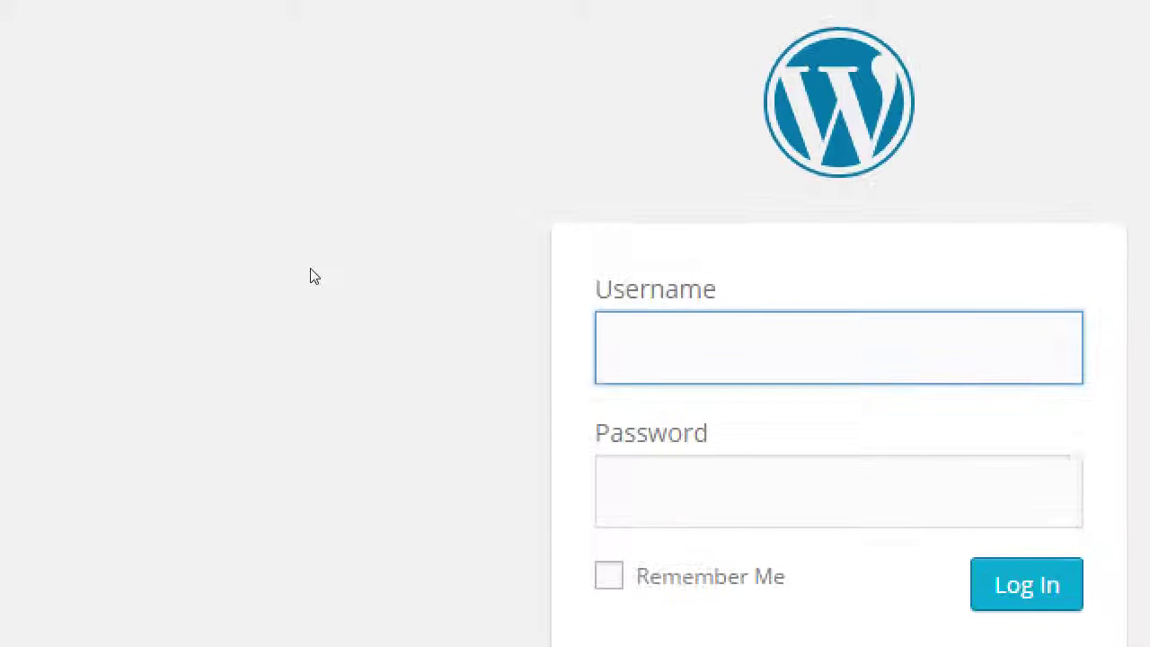
type("admin")
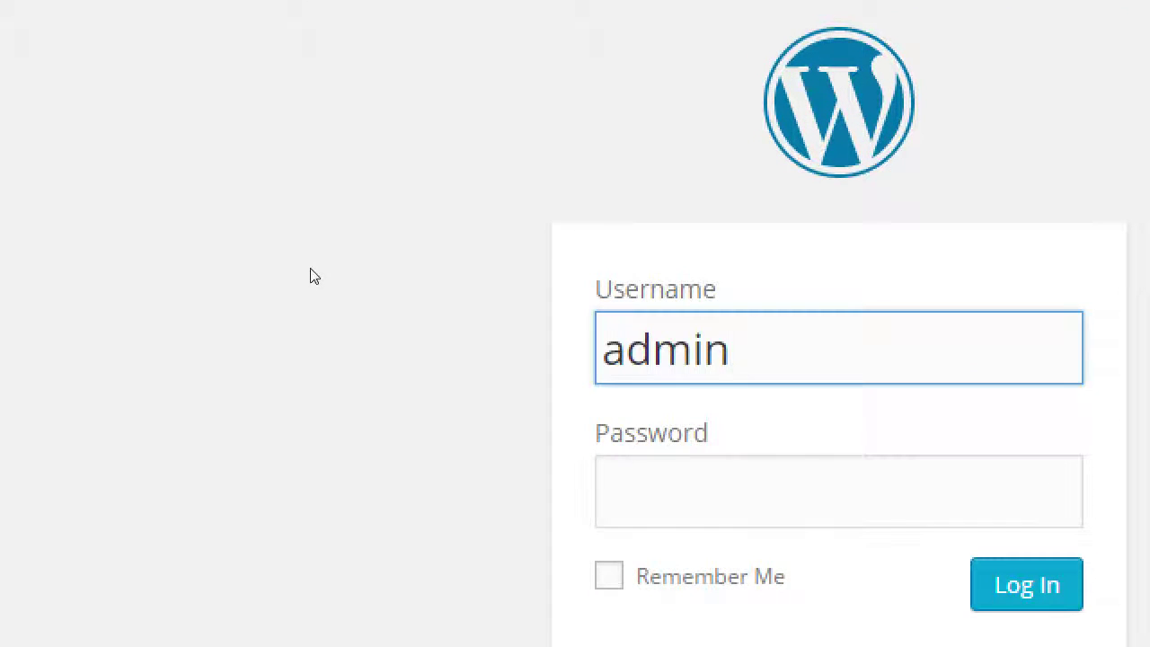
type("   Password")
key("Tab")
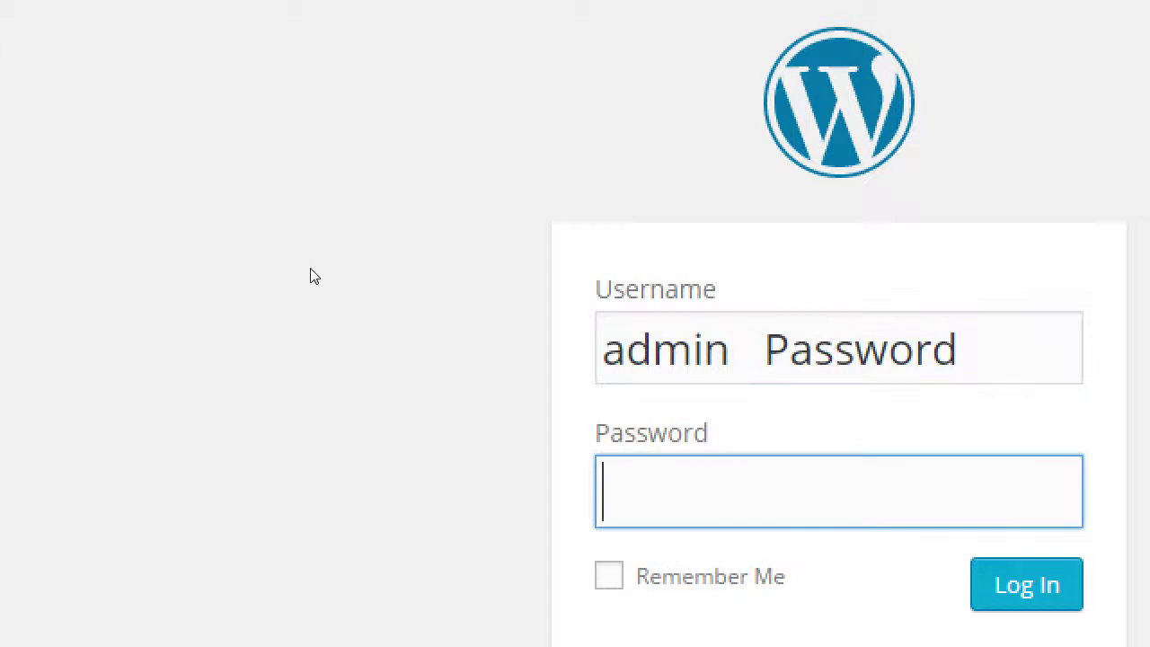
type("Password")
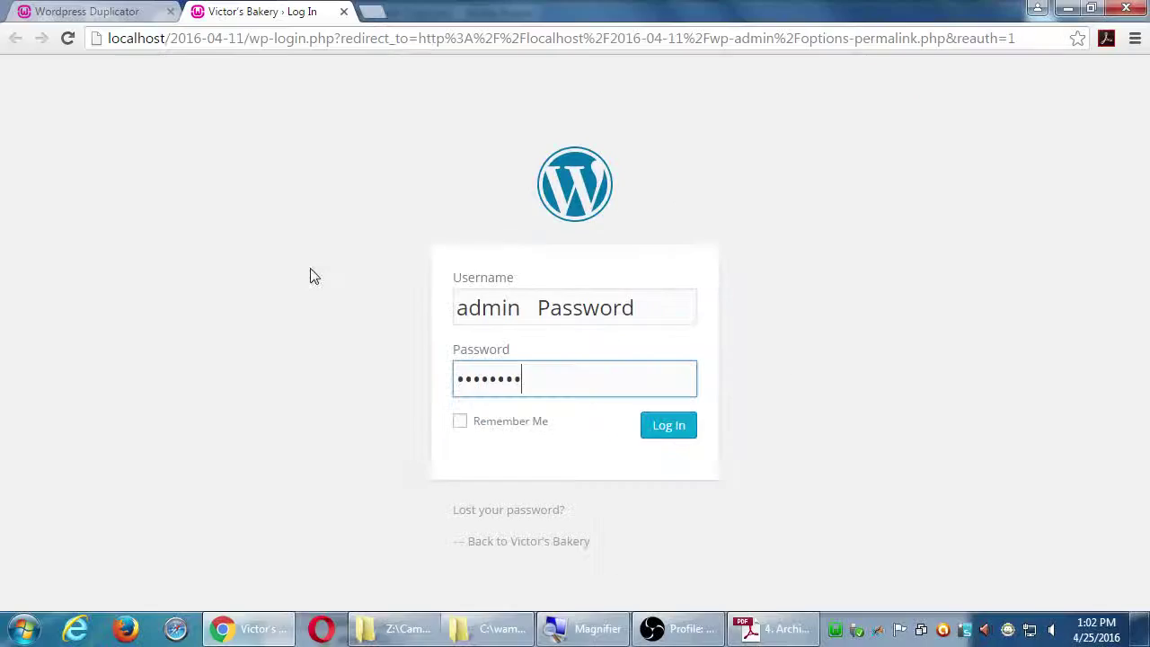
left_click_drag(774, 350, 1148, 356)
key("BackSpace")
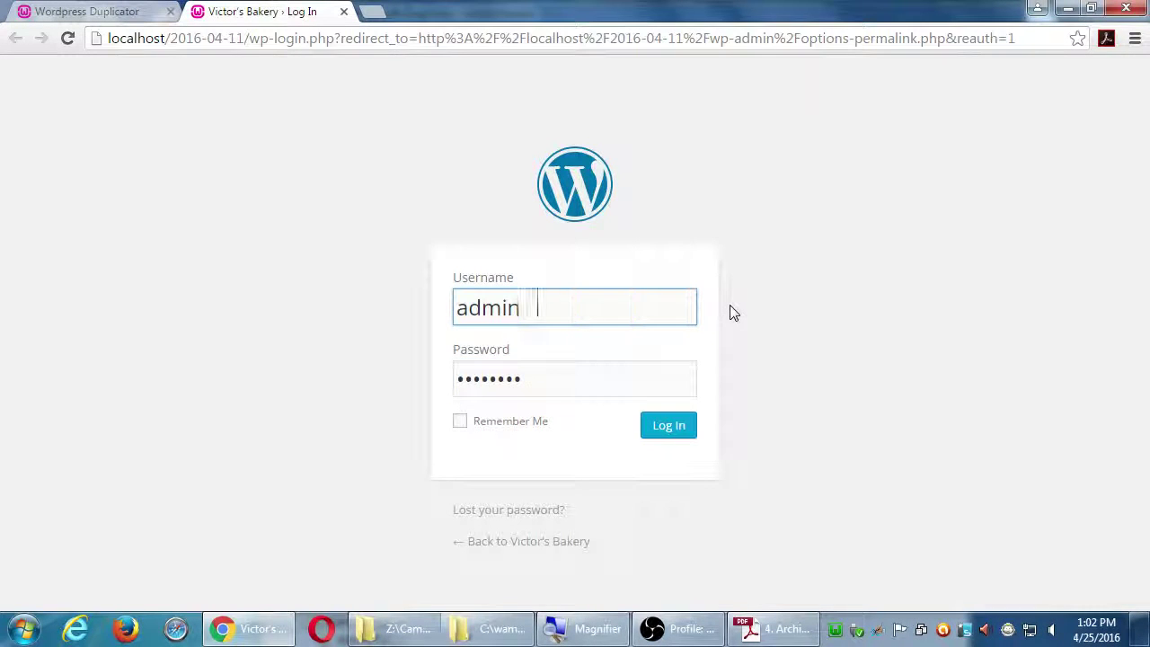
key("BackSpace")
key("BackSpace")
left_click(669, 425)
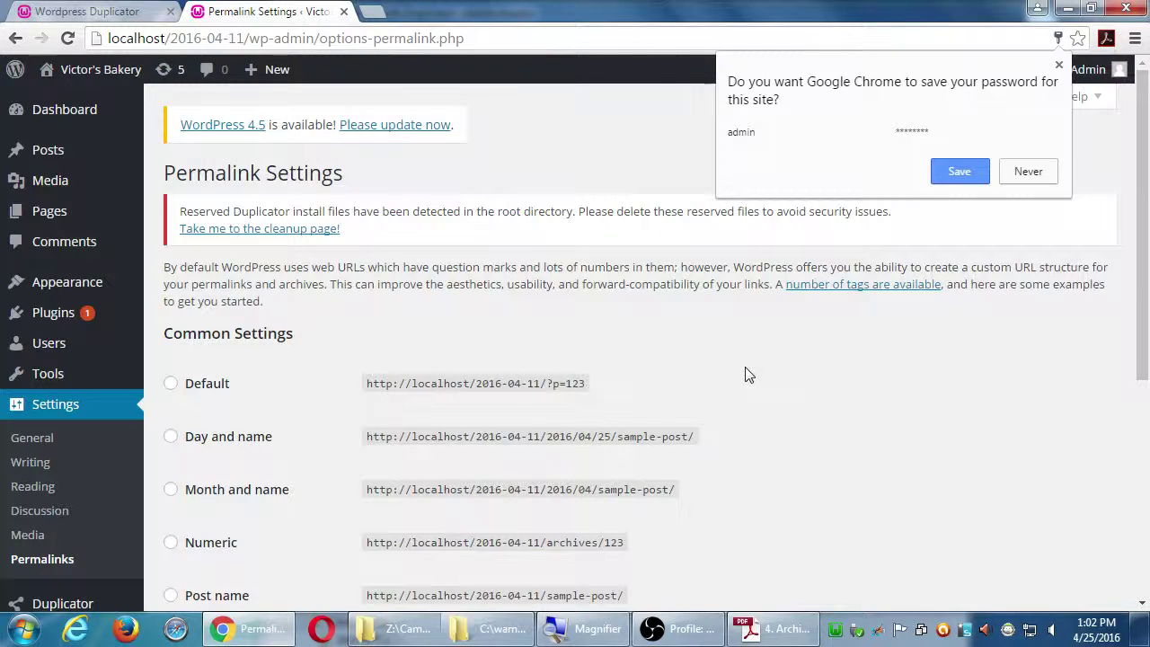
- Save the Permalink Settings with the existing Custom Structure and look over the updated page
scroll(719, 370, "down", 2)
scroll(674, 373, "up", 2)
scroll(656, 375, "down", 4)
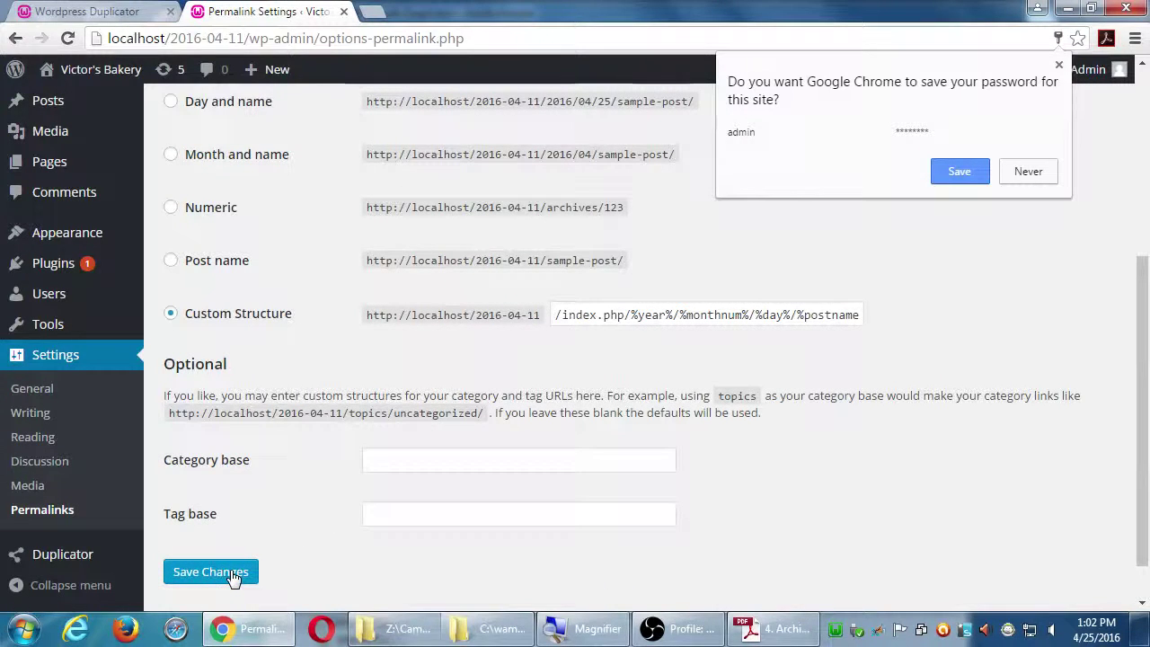
left_click(234, 575)
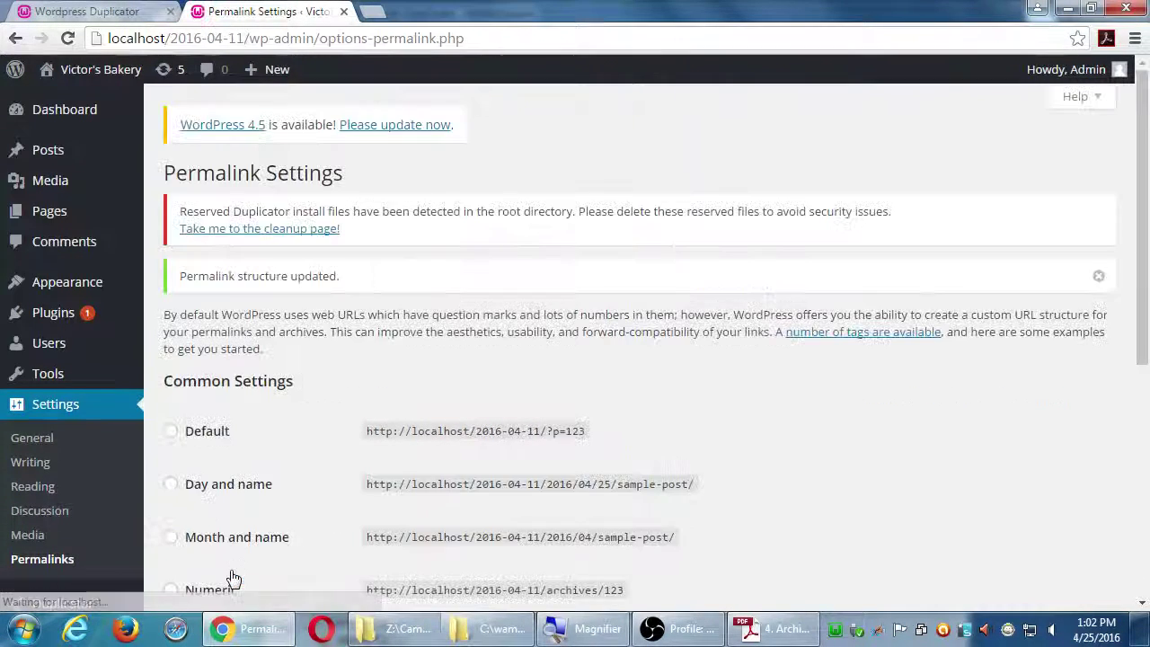
scroll(234, 577, "down", 3)
scroll(279, 572, "down", 2)
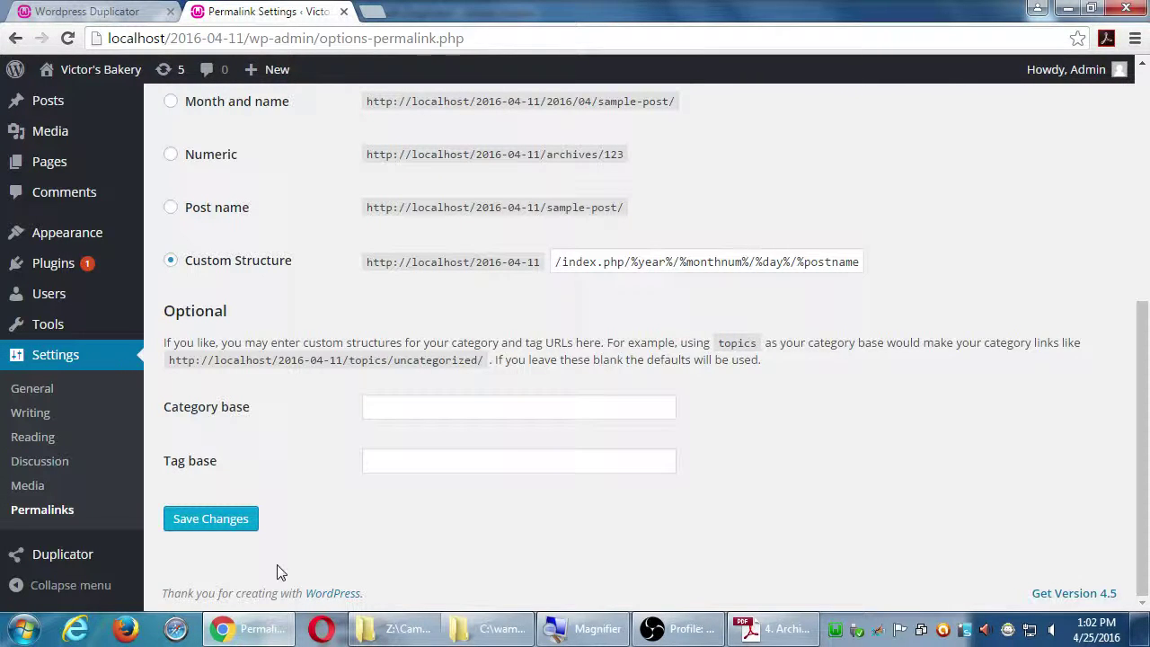
scroll(279, 414, "up", 1)
scroll(278, 414, "up", 5)
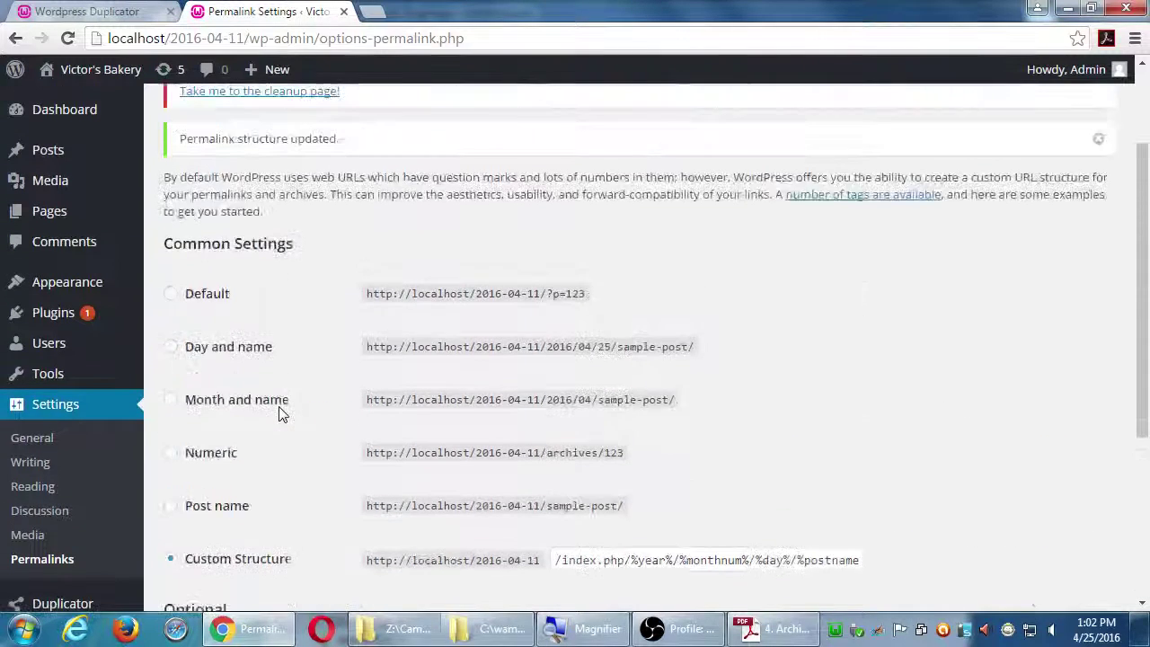
left_click_drag(195, 179, 332, 179)
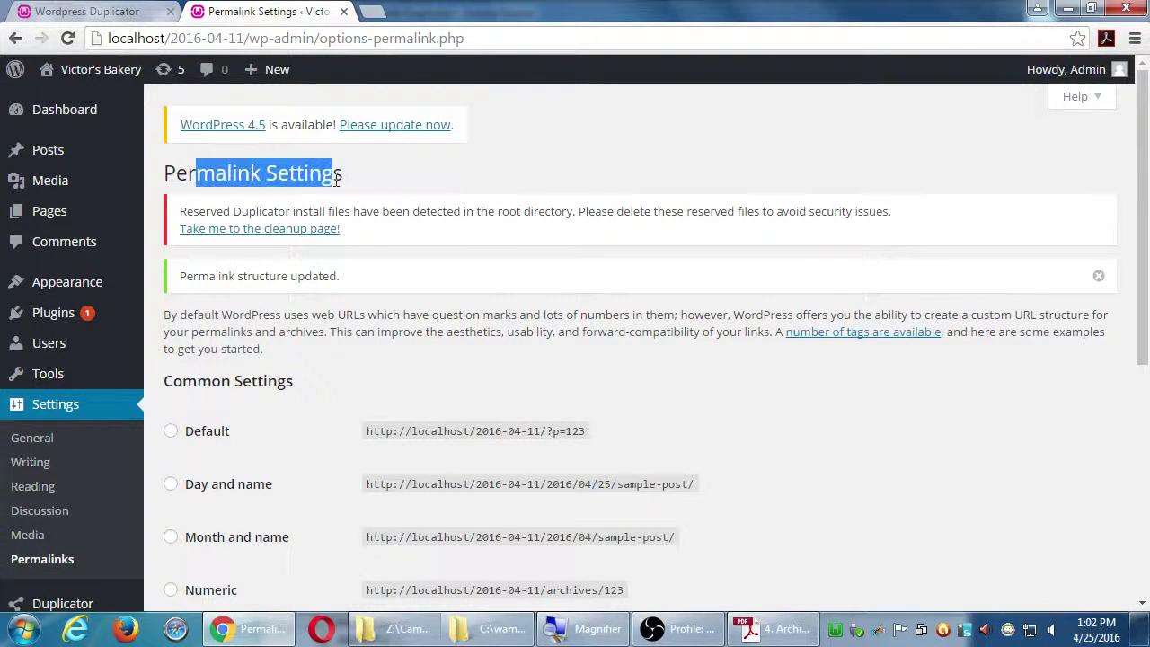
left_click(461, 182)
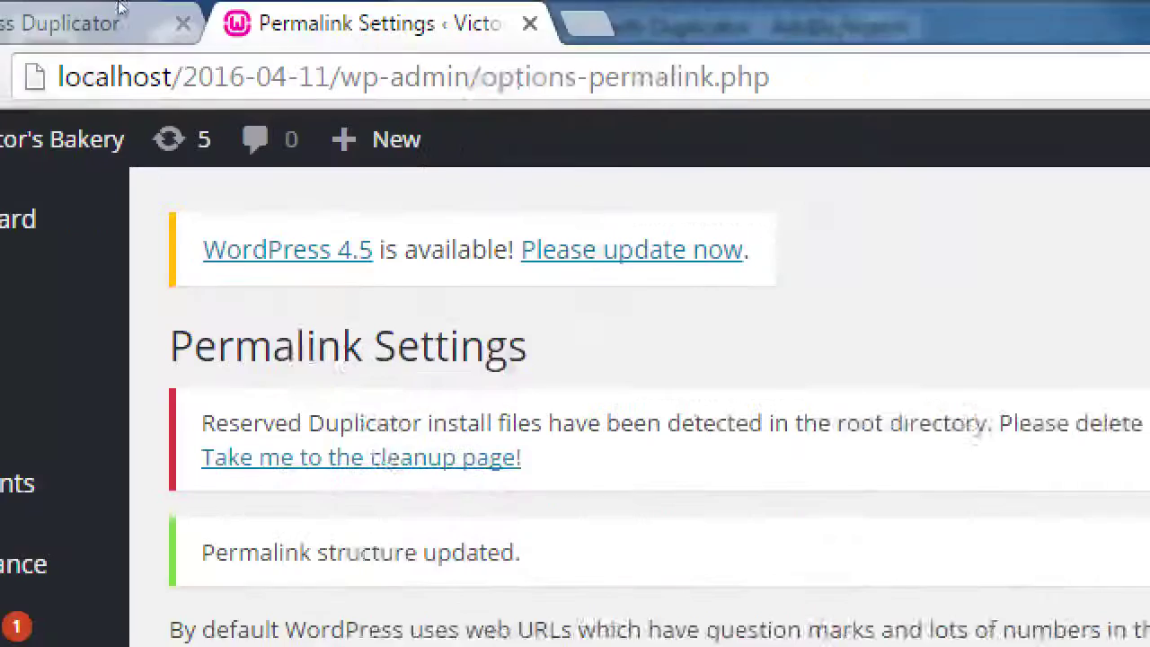
- Close the Permalink Settings page and open Test Site from the installer's final steps
left_click(148, 9)
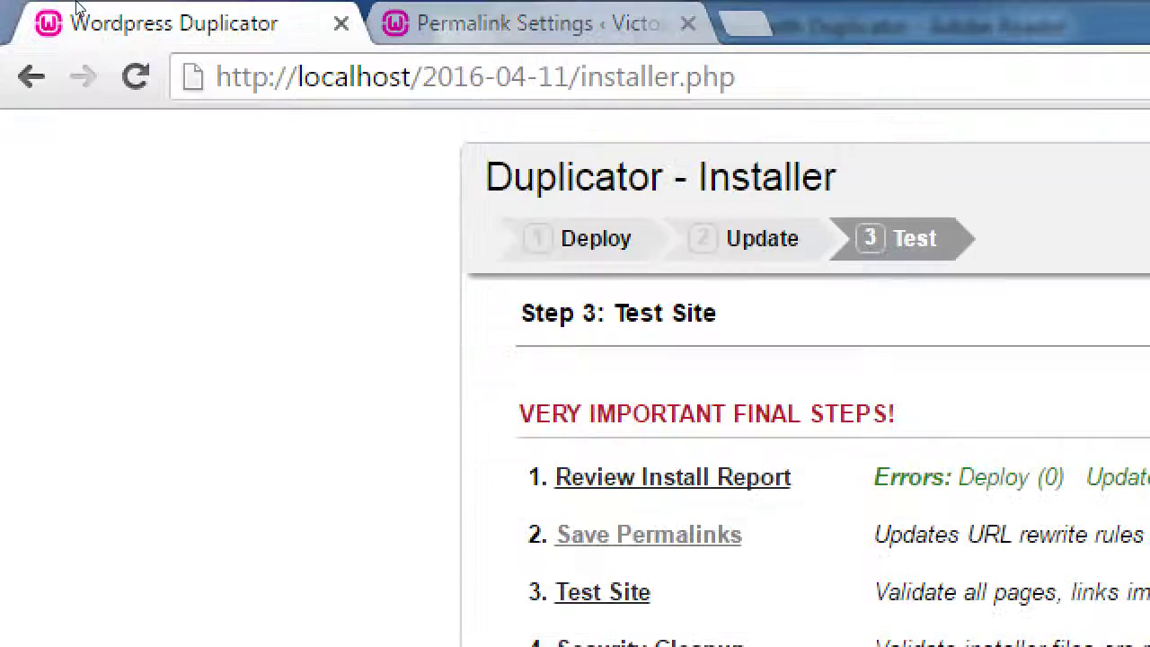
key("ctrl+Tab")
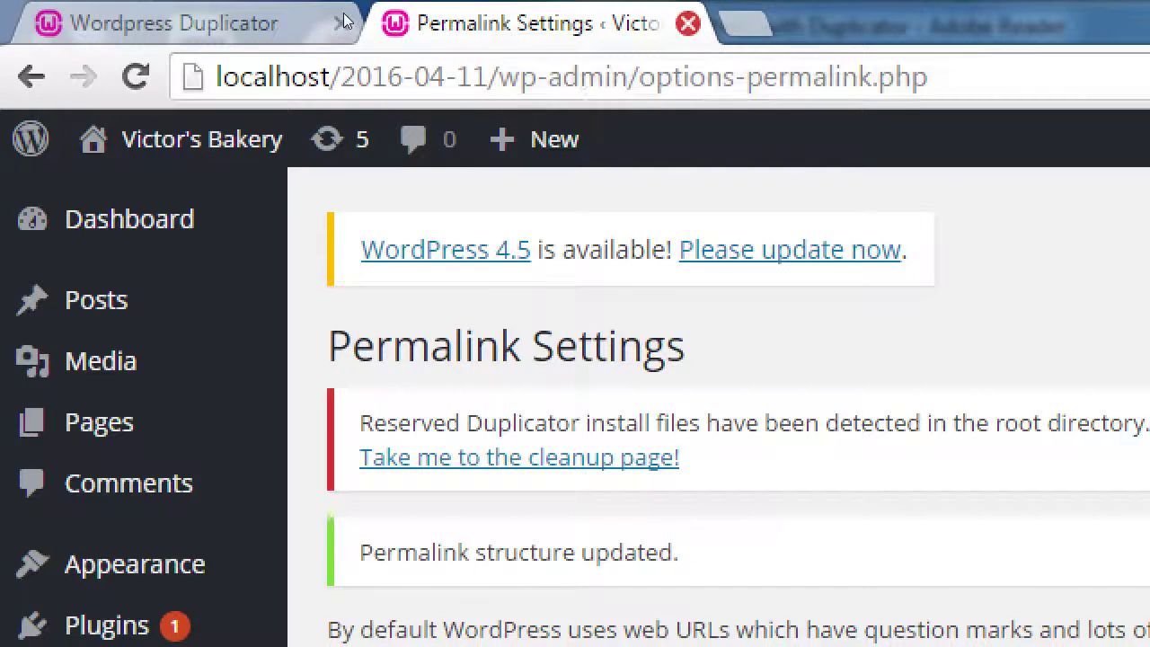
key("ctrl+w")
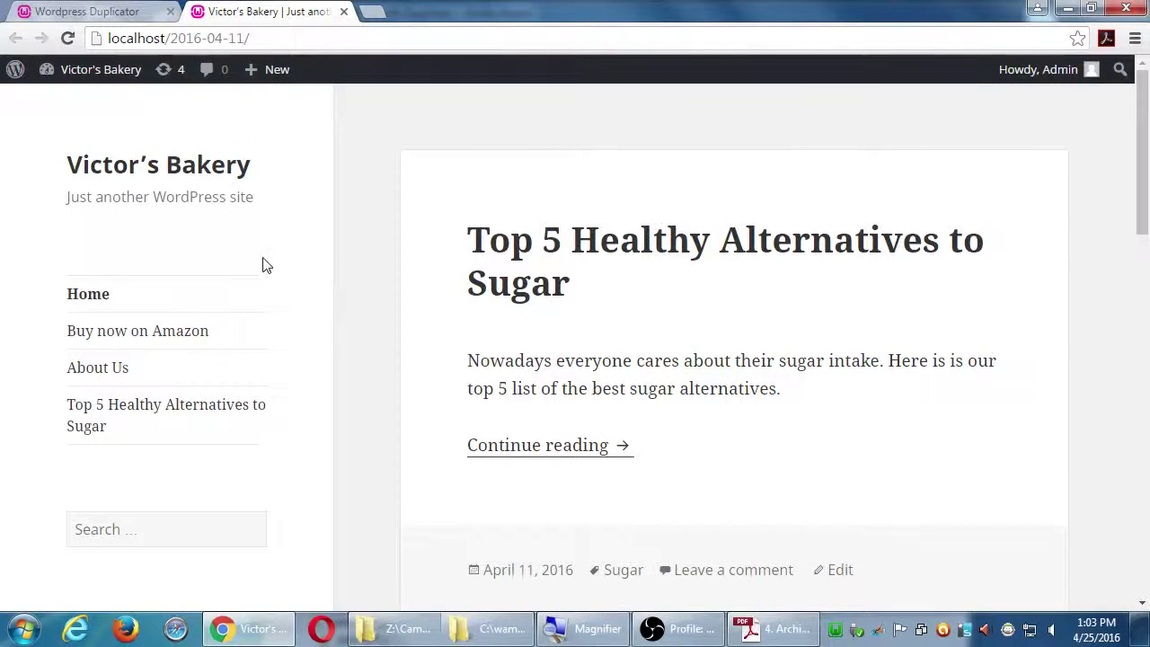
- Test the Buy now on Amazon and About Us links of Victor's Bakery, and return to its home page
left_click(169, 330)
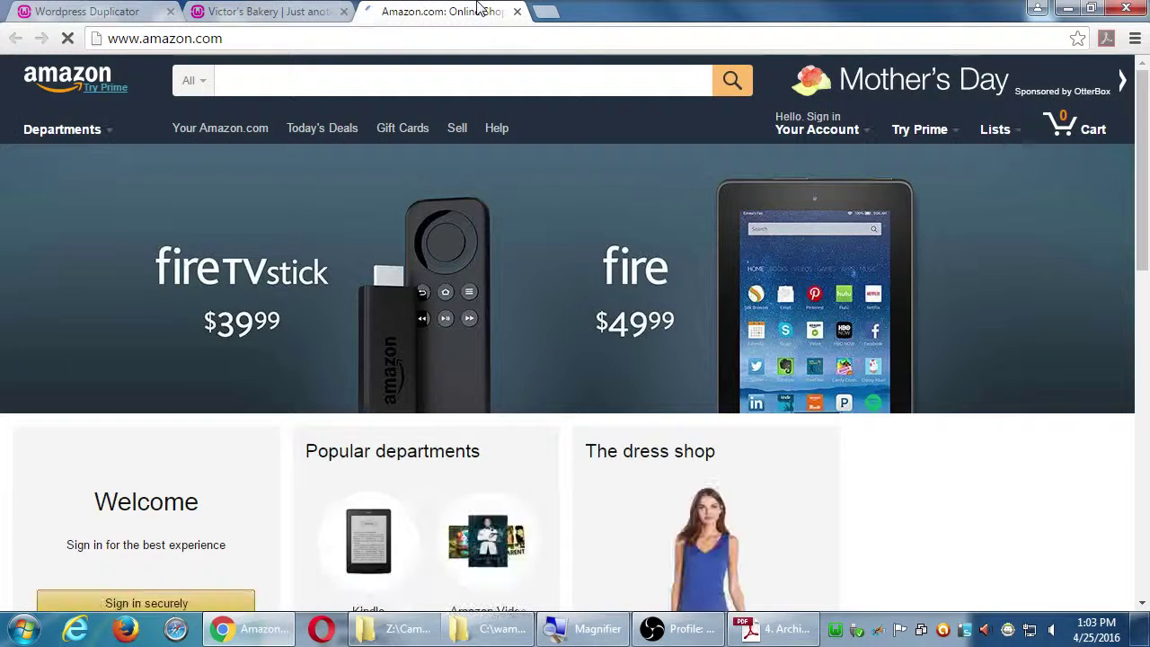
middle_click(476, 9)
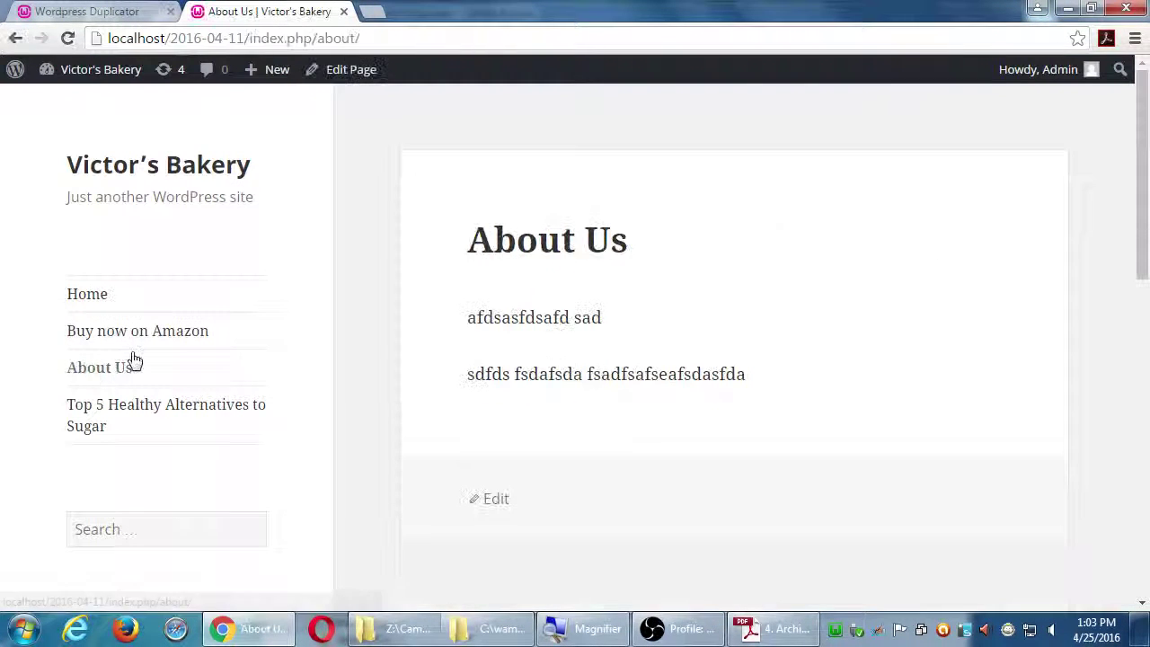
left_click(135, 173)
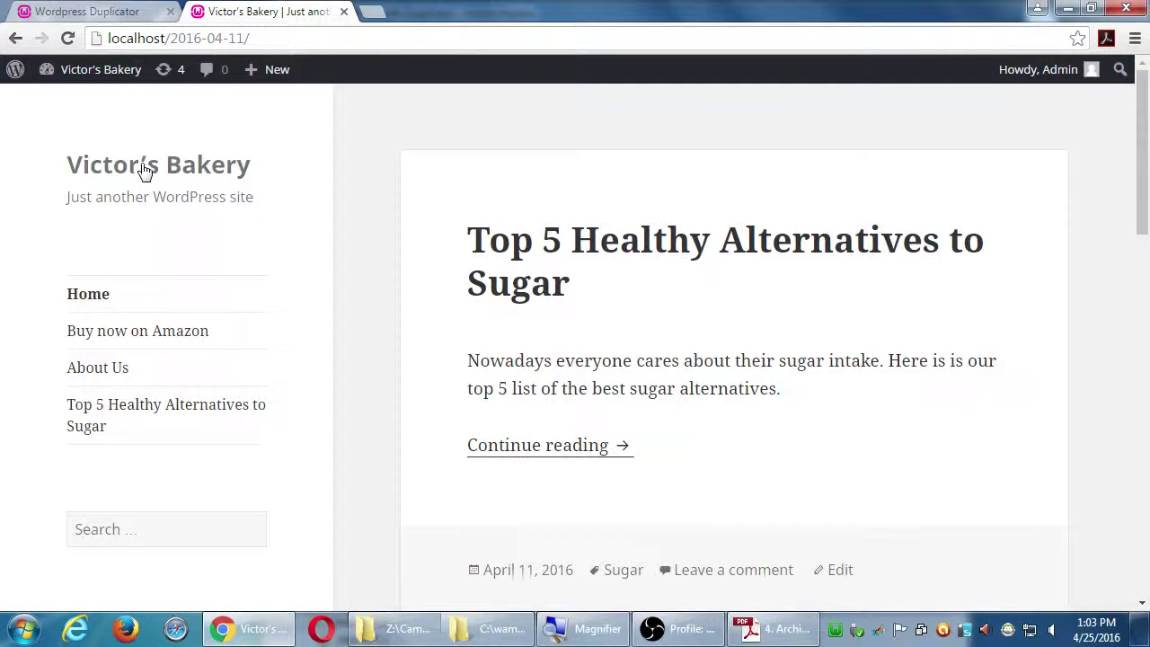
- Close the test site, open Security Cleanup from the installer's final steps, and delete the reserved installer files
left_click(344, 12)
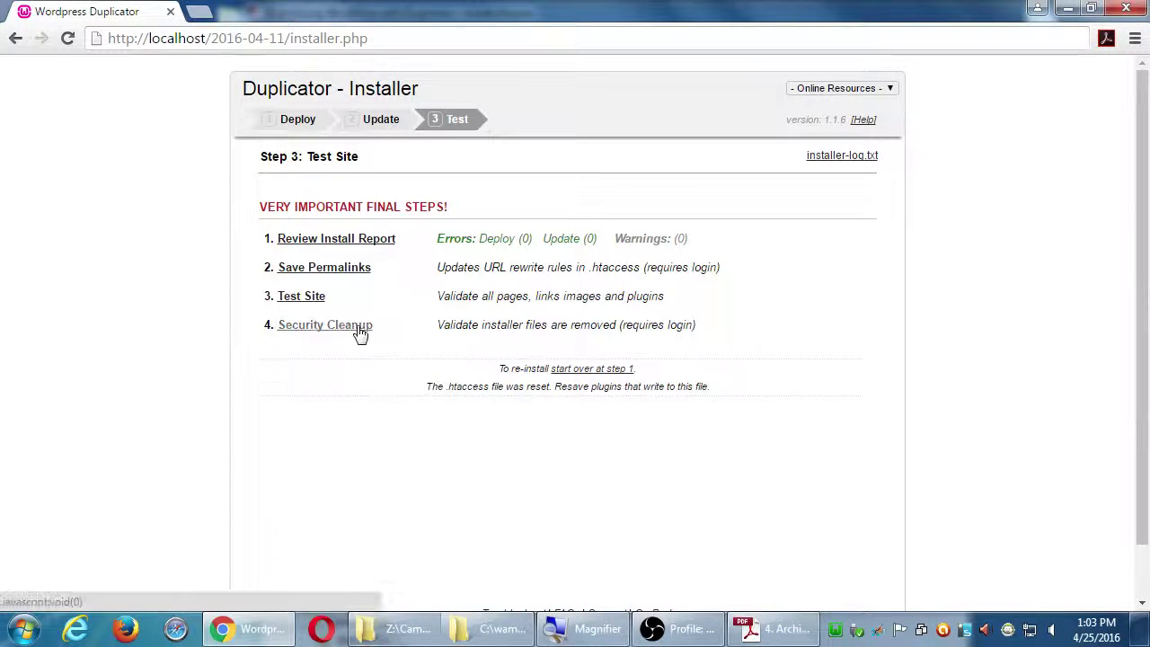
left_click(359, 331)
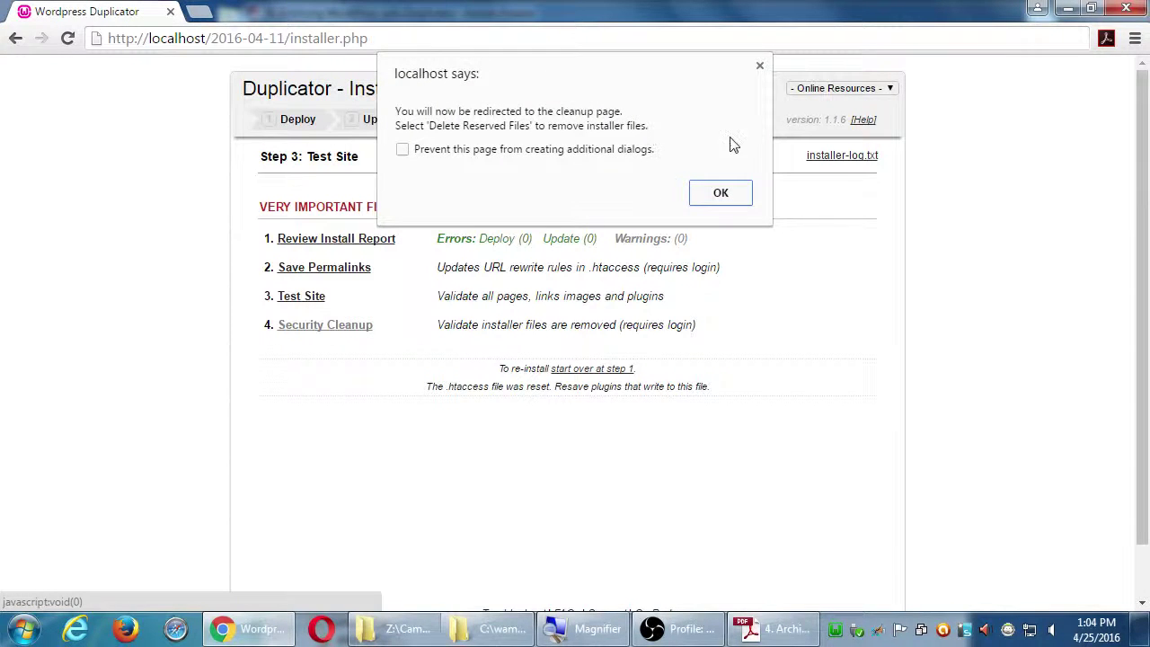
left_click(705, 194)
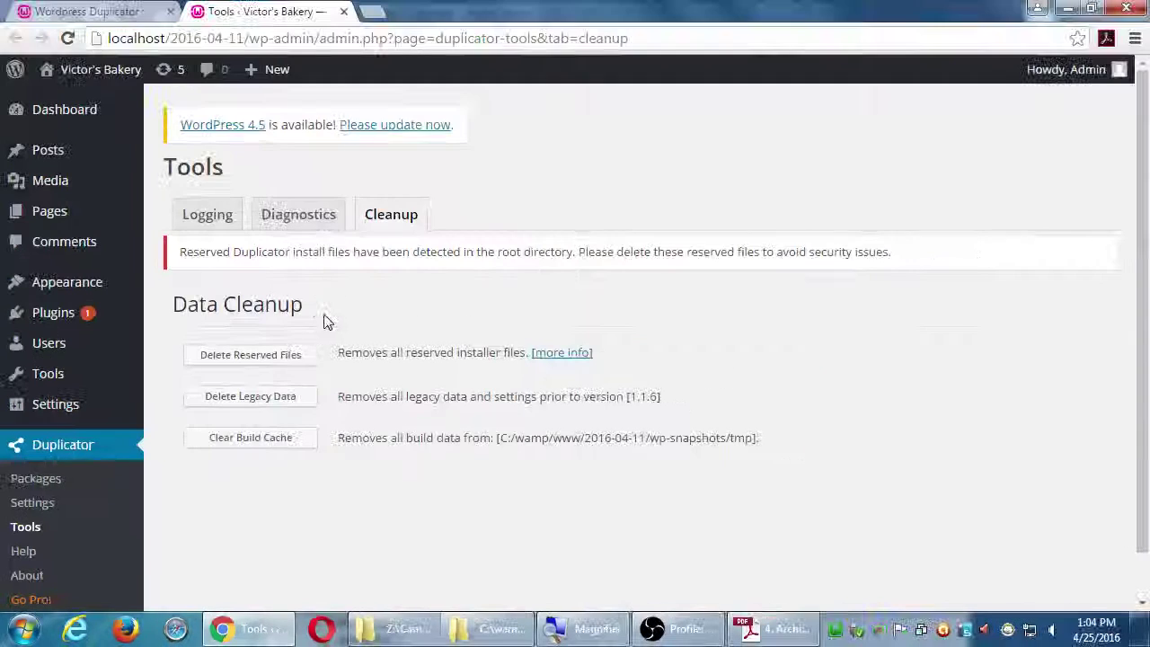
left_click(266, 360)
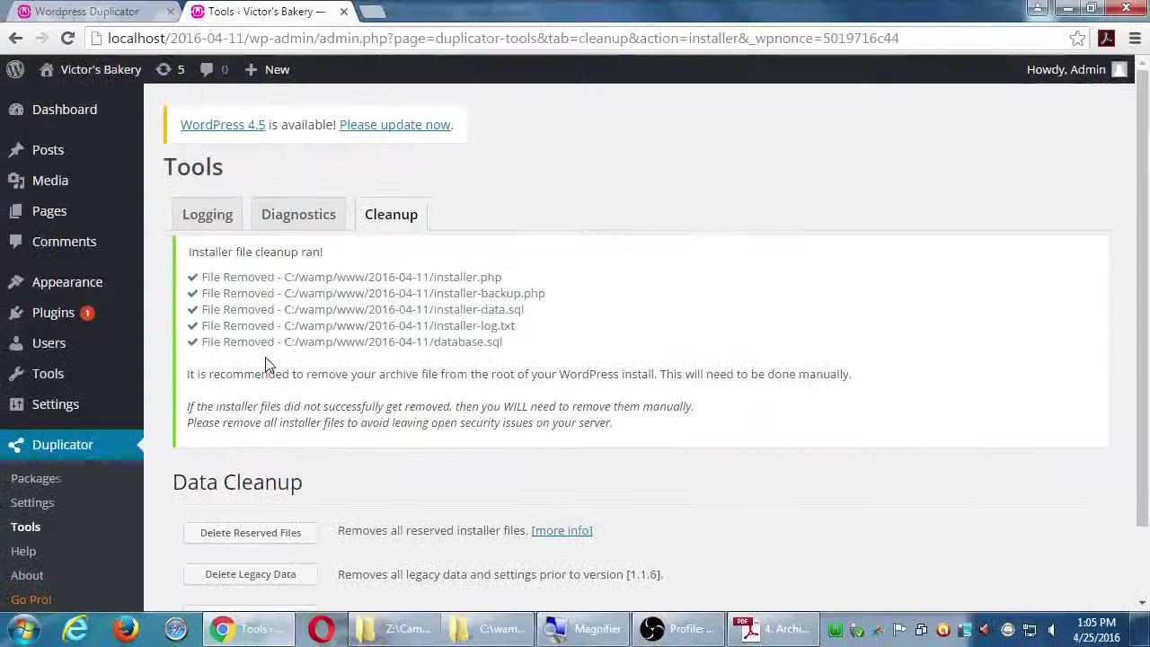
left_click(78, 10)
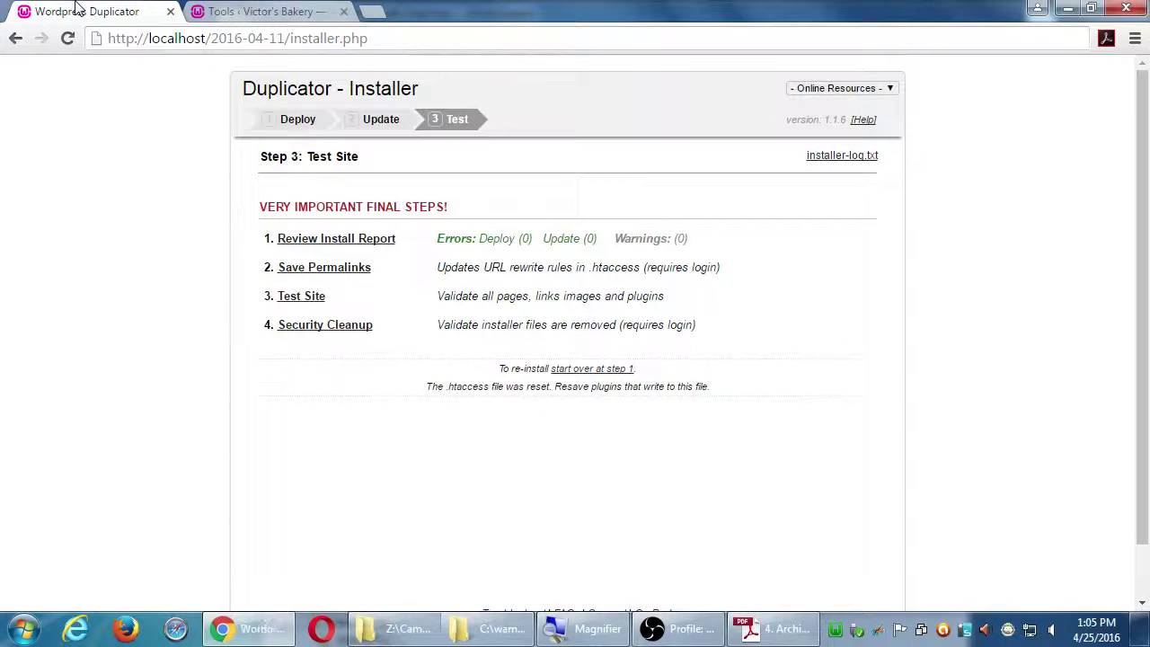
left_click(241, 9)
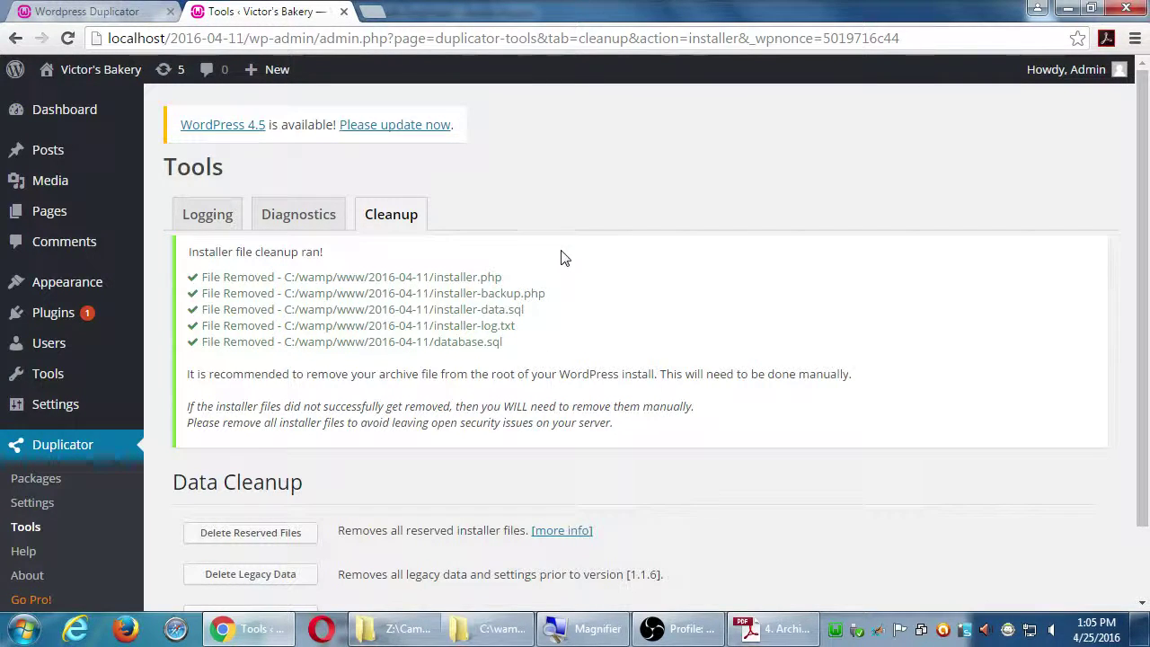
- Delete the 20160411_victorsbakery archive zip from the wamp\www\2016-04-11 folder and look over the remaining files
left_click(485, 631)
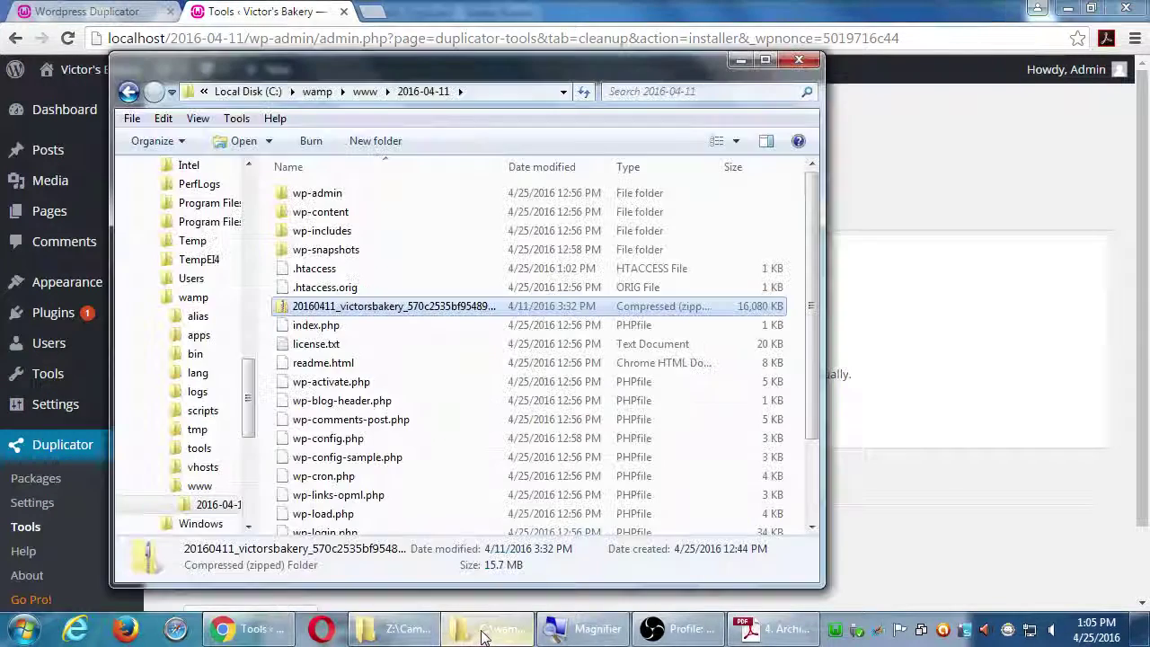
left_click(775, 629)
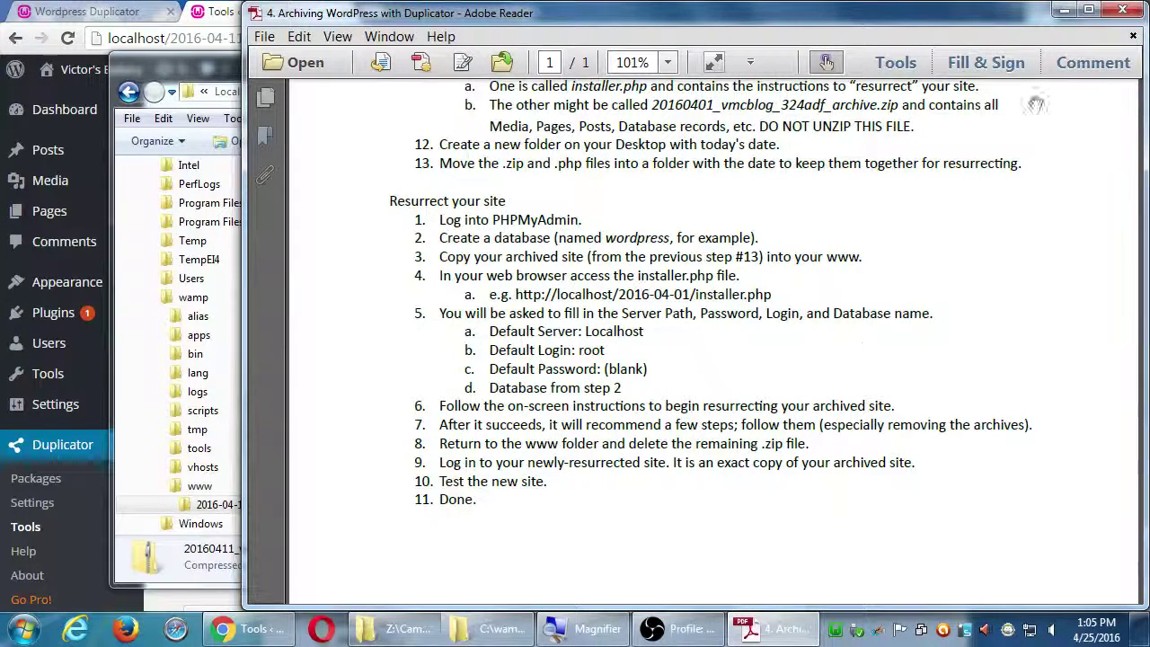
left_click(1063, 10)
left_click_drag(629, 79, 849, 59)
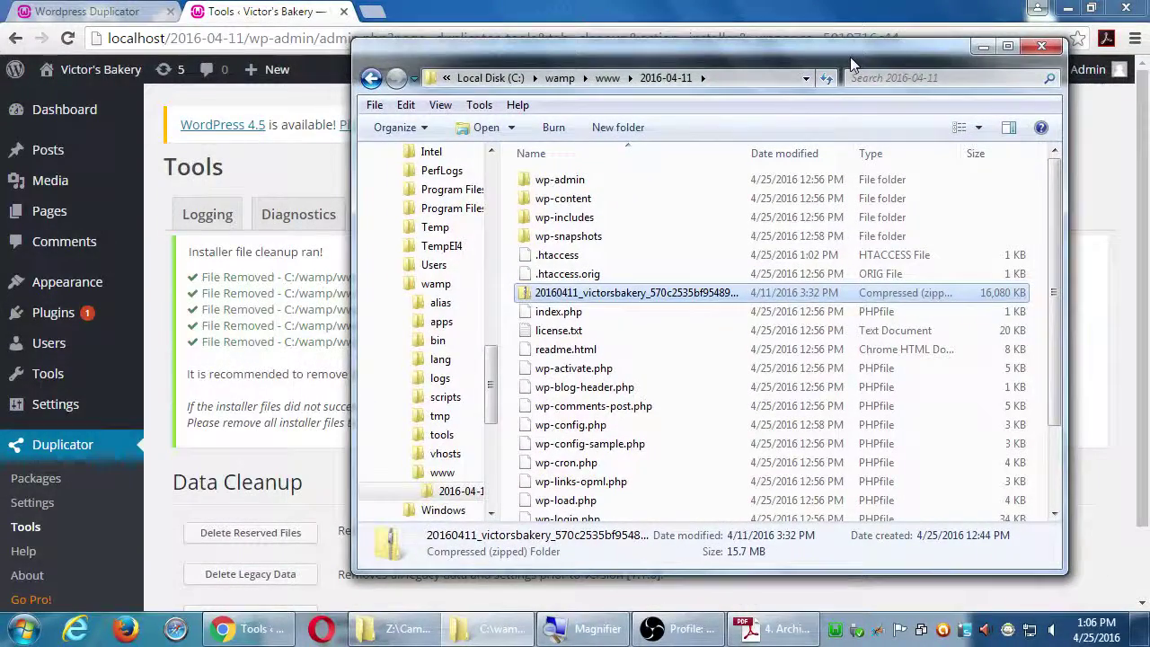
left_click(842, 274)
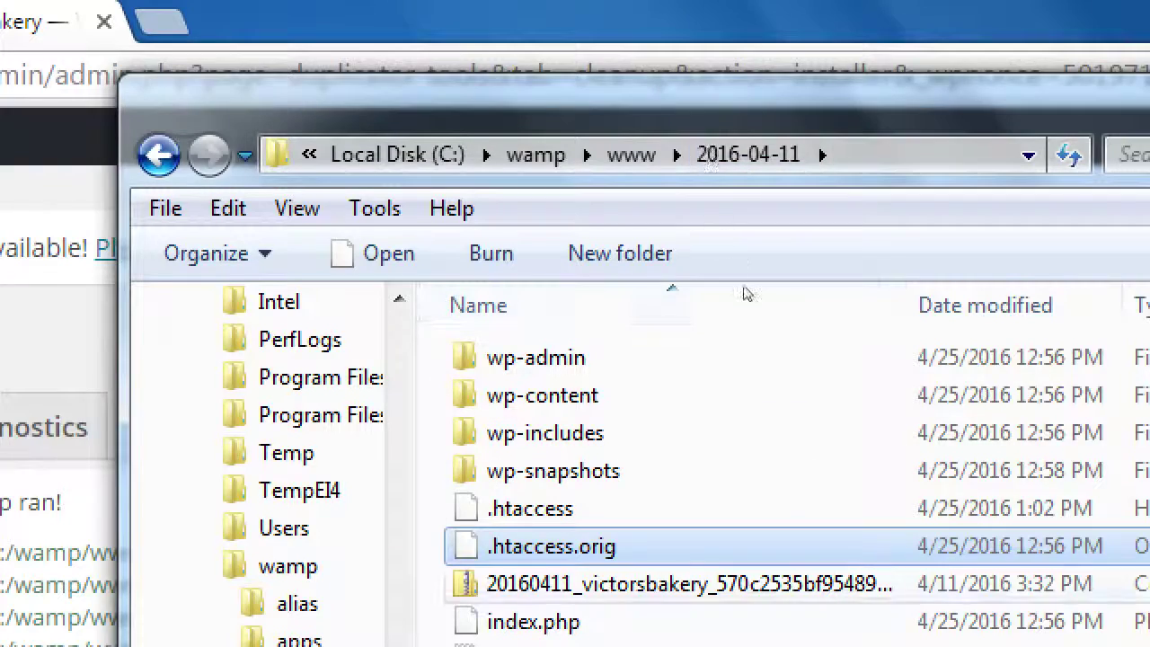
key("Down")
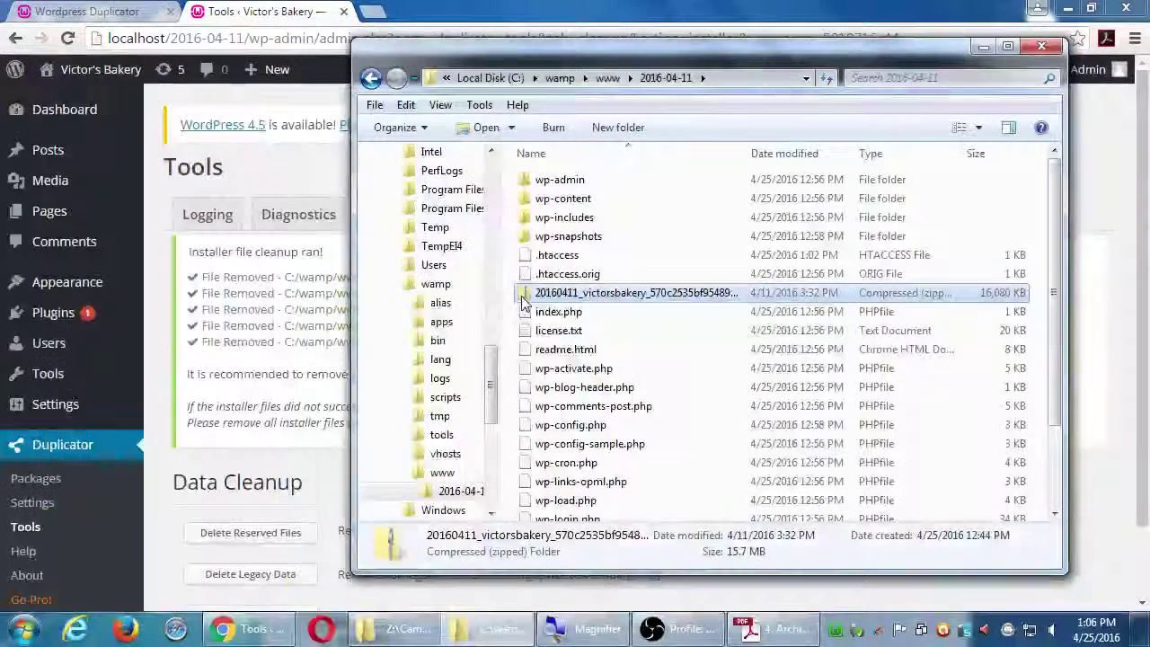
key("Delete")
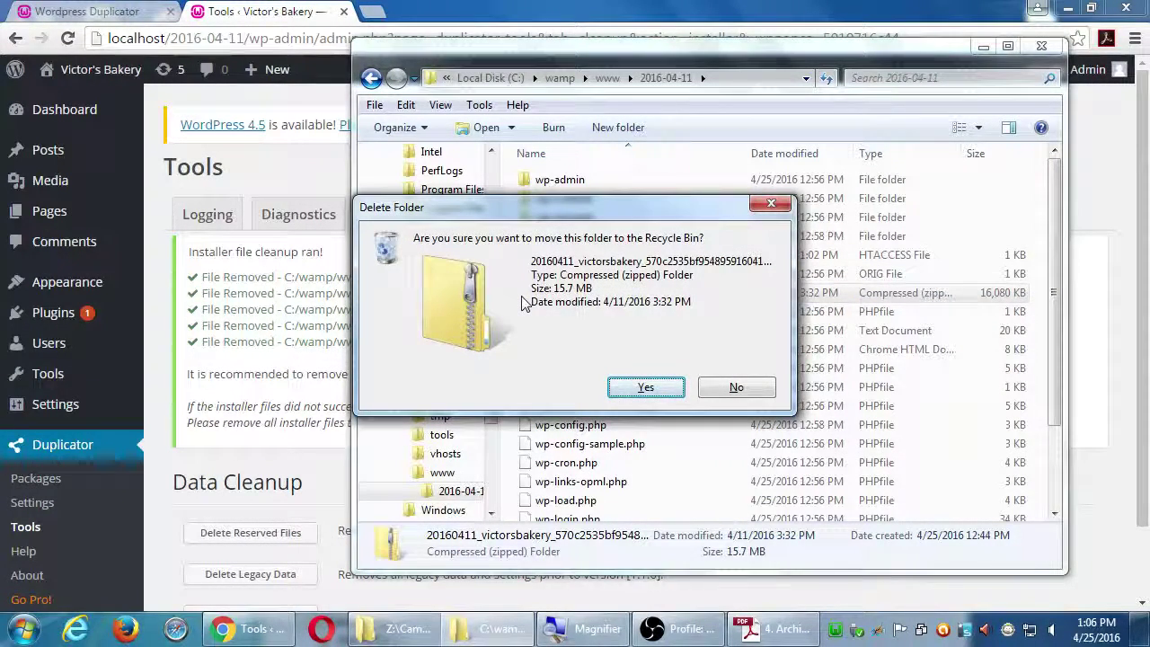
key("Return")
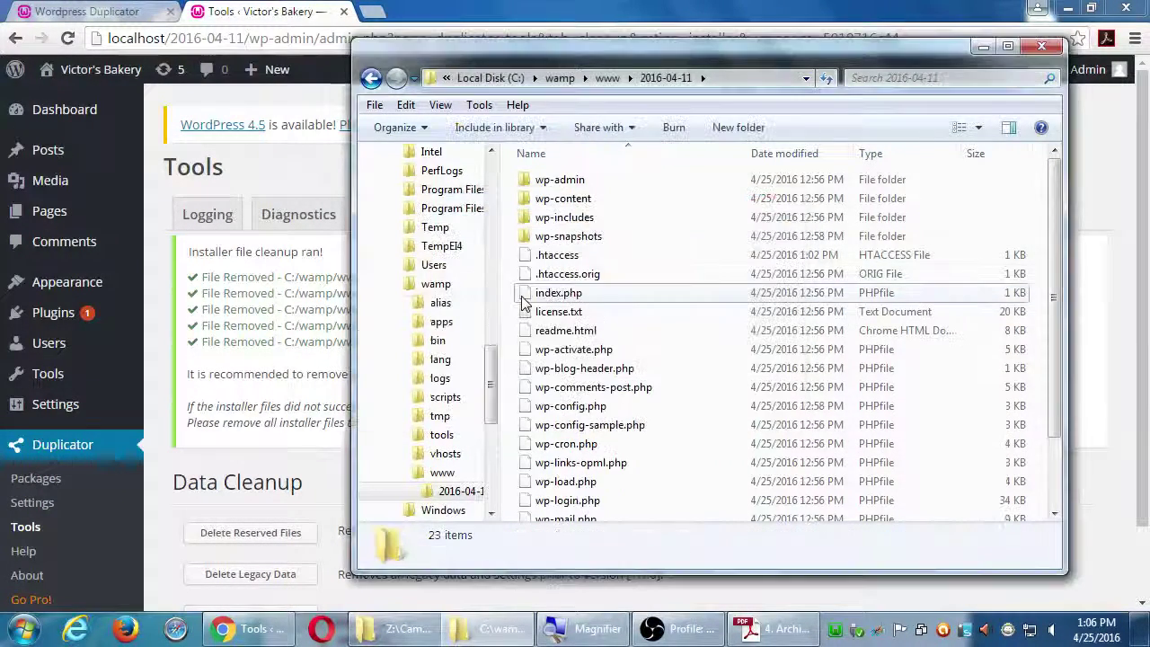
scroll(641, 296, "down", 2)
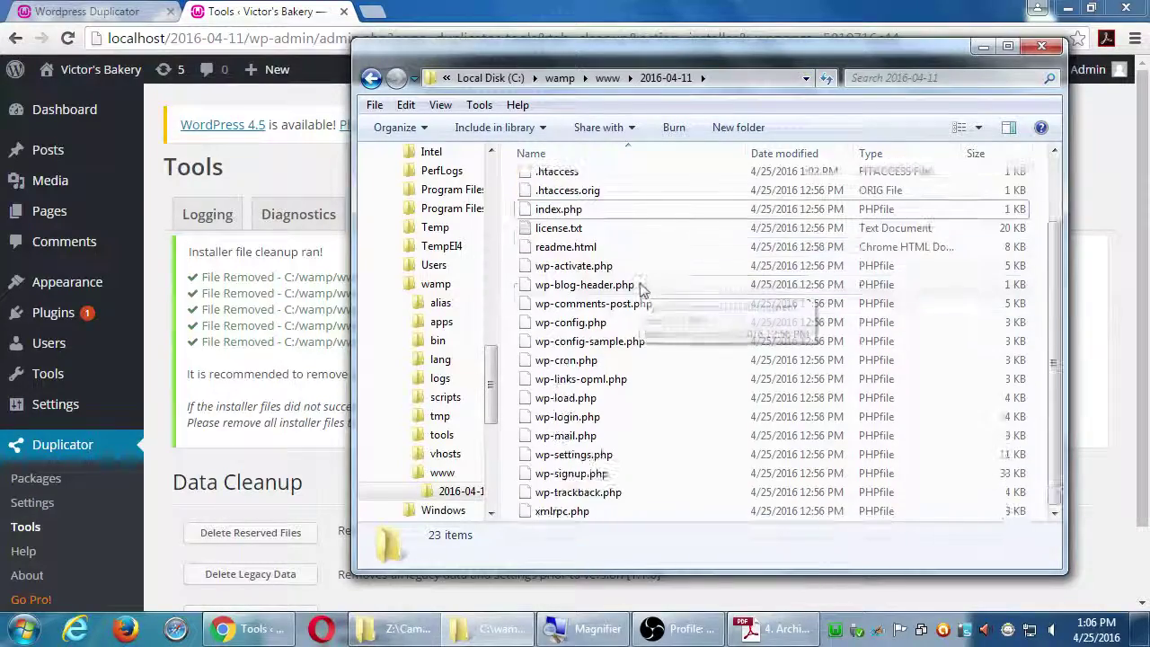
scroll(650, 285, "up", 2)
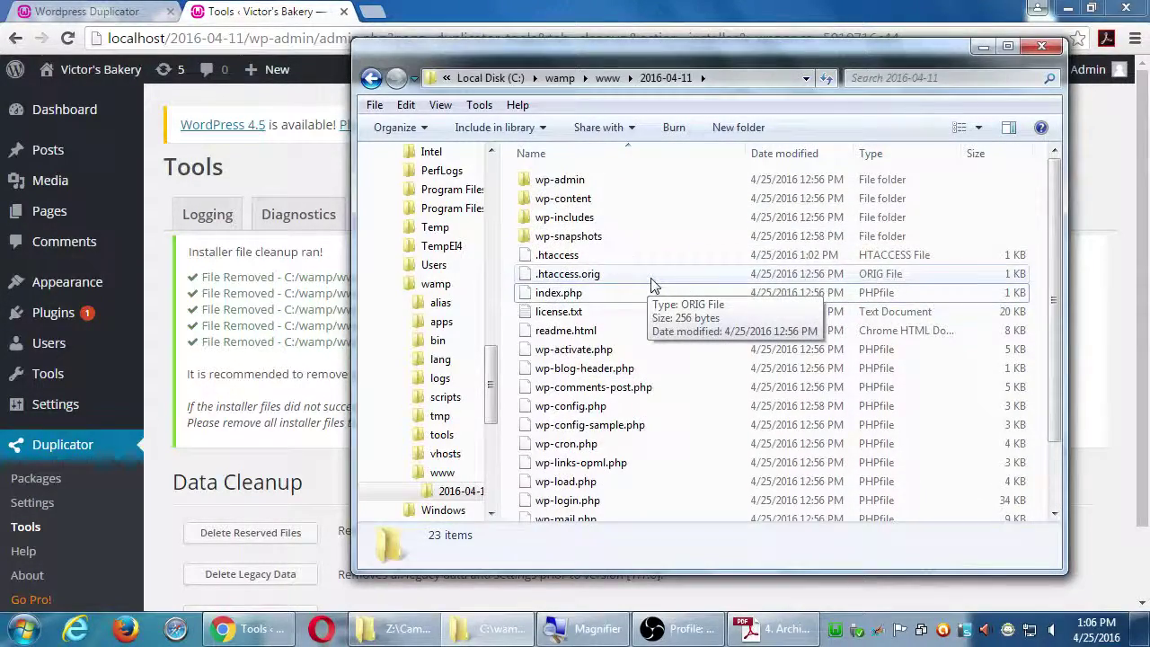
scroll(651, 285, "down", 2)
scroll(653, 286, "up", 2)
left_click_drag(670, 39, 670, 2)
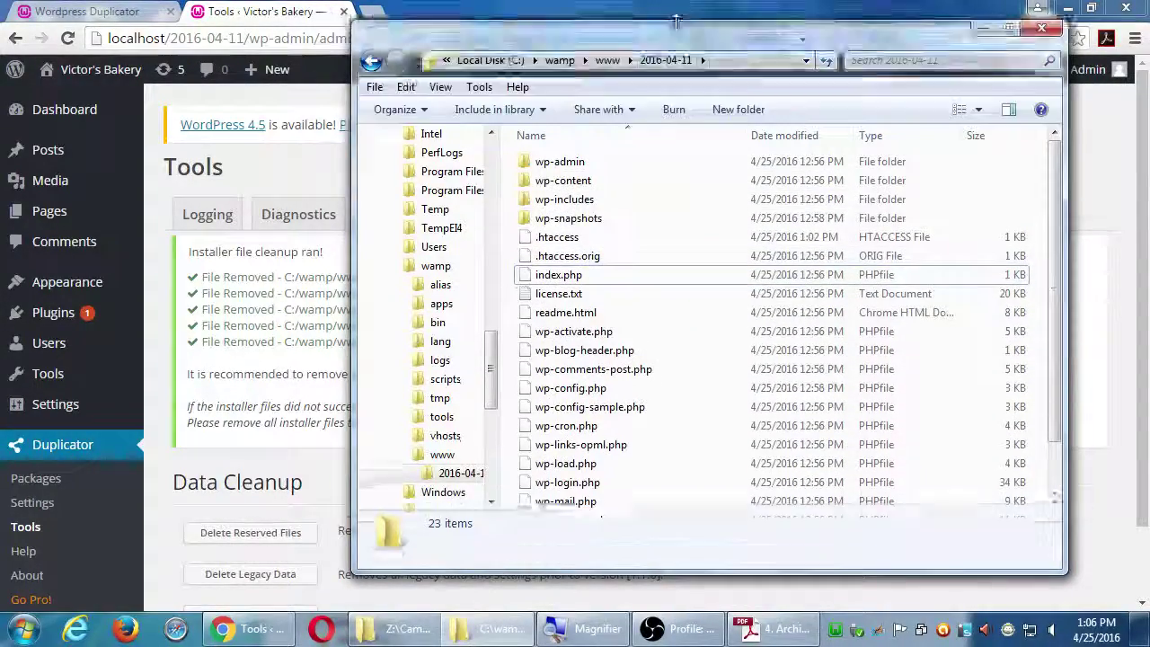
- Return to the browser, close the Wordpress Duplicator installer page, and visit the Victor's Bakery site
left_click(268, 7)
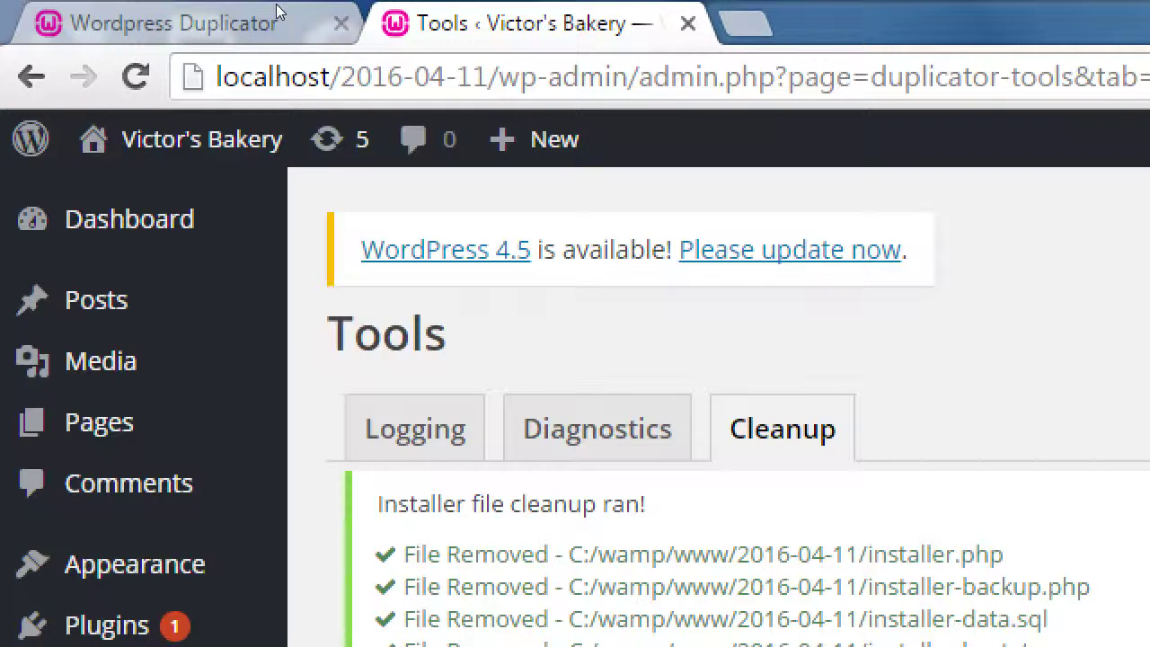
left_click(341, 23)
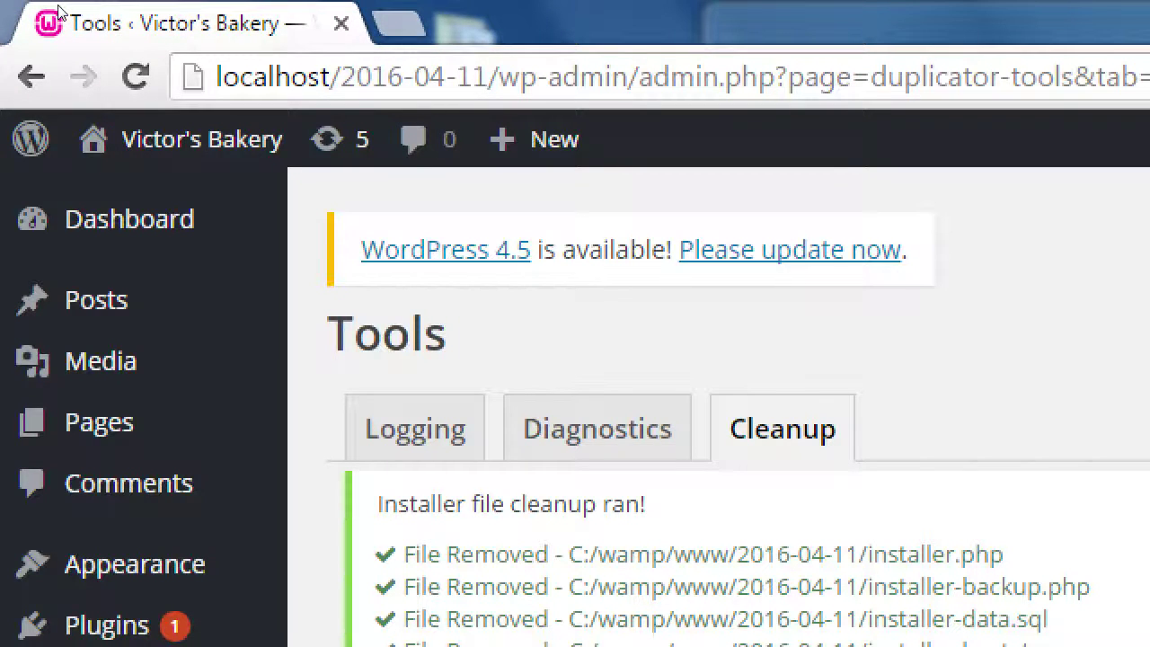
left_click(88, 111)
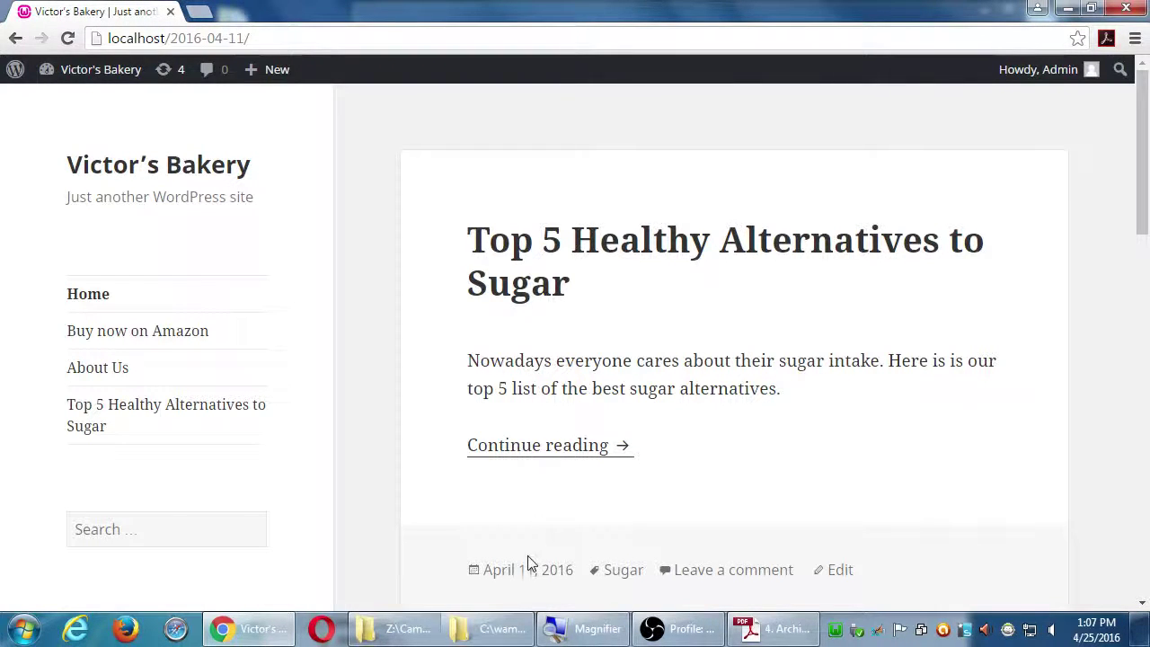
- Open the About Us page of Victor's Bakery and look over its contents and sidebar
left_click(117, 368)
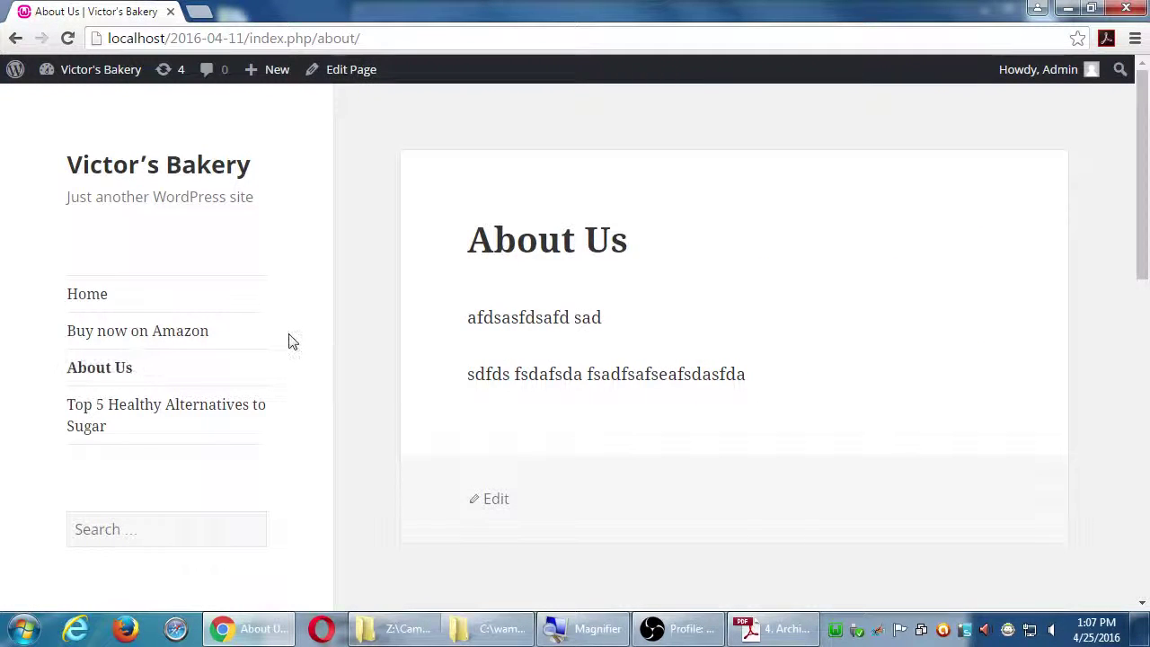
scroll(290, 341, "down", 3)
scroll(292, 344, "down", 5)
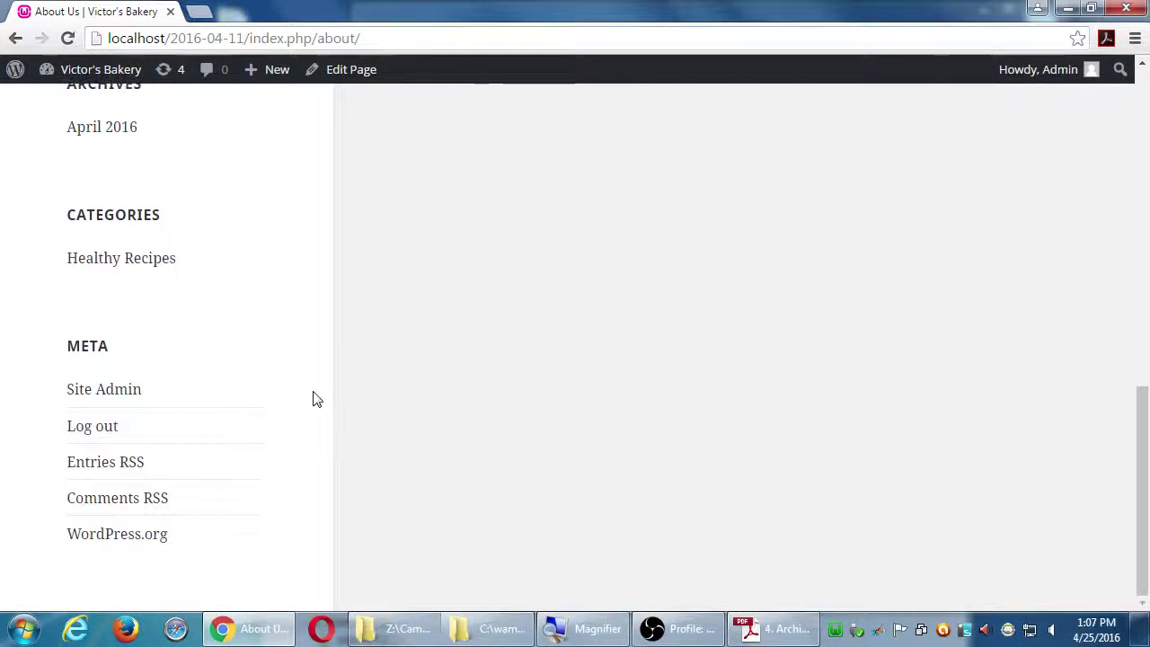
scroll(338, 447, "up", 10)
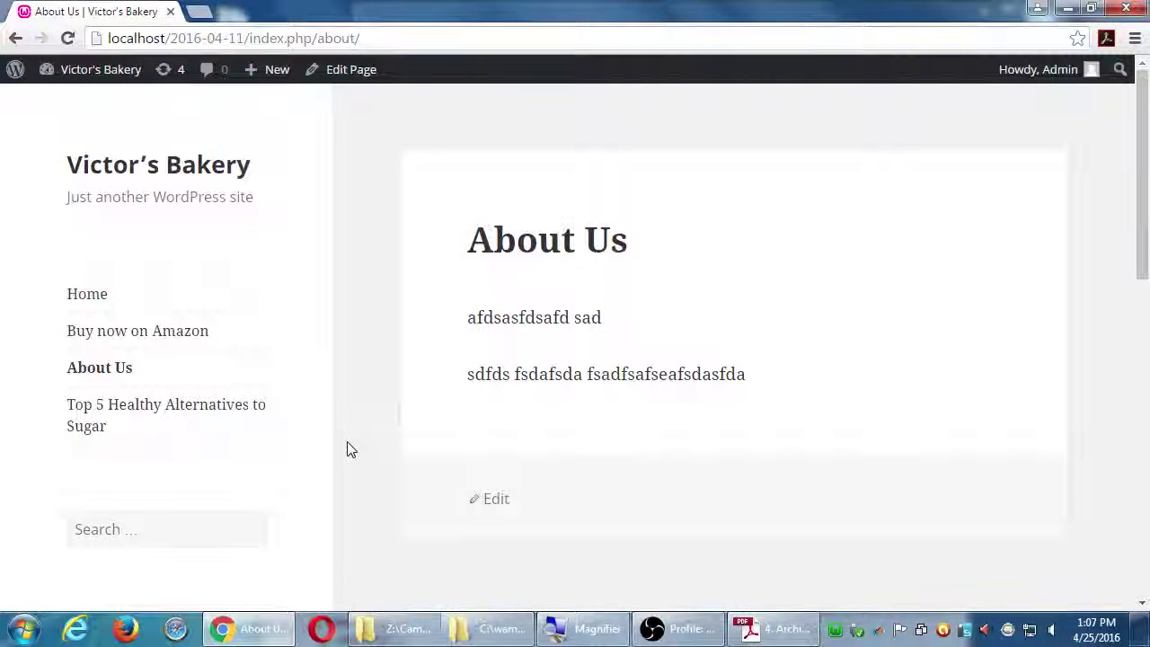
scroll(350, 449, "down", 1)
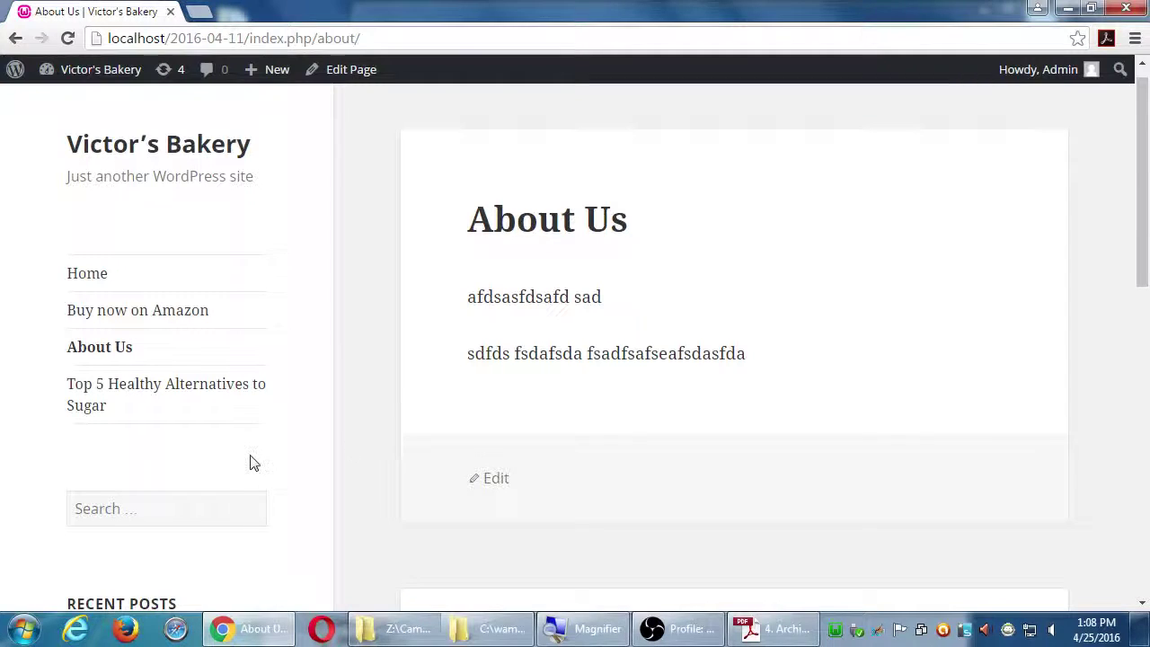
scroll(250, 462, "up", 1)
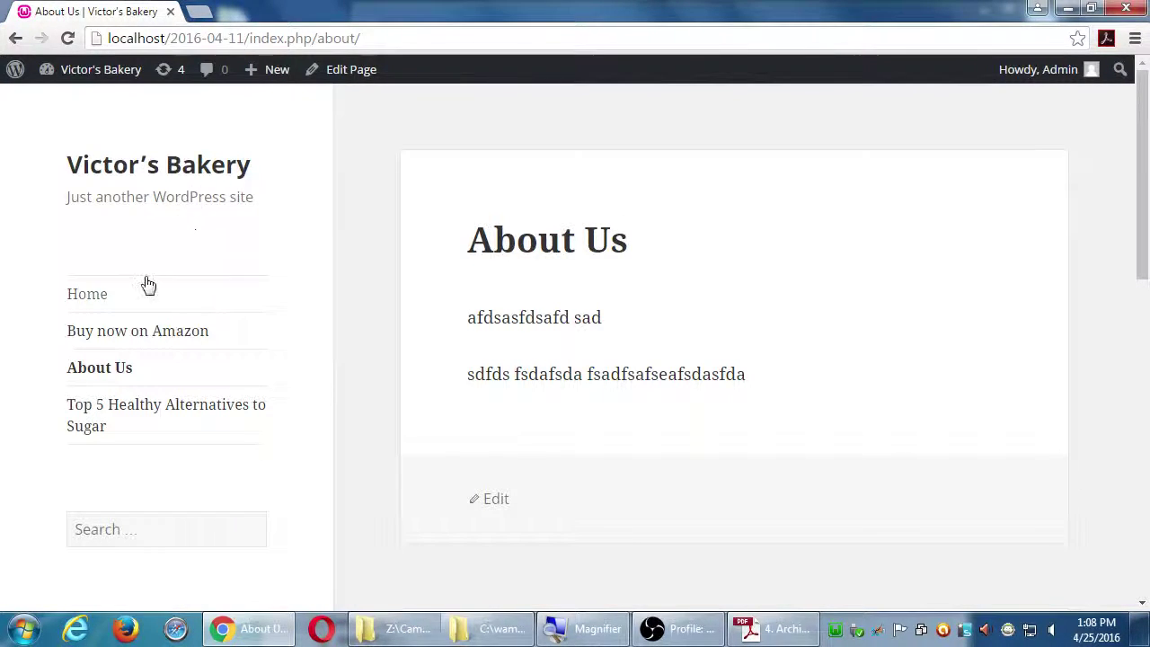
- Return to the Victor's Bakery home page and check its posts, image and sidebar links
left_click(90, 297)
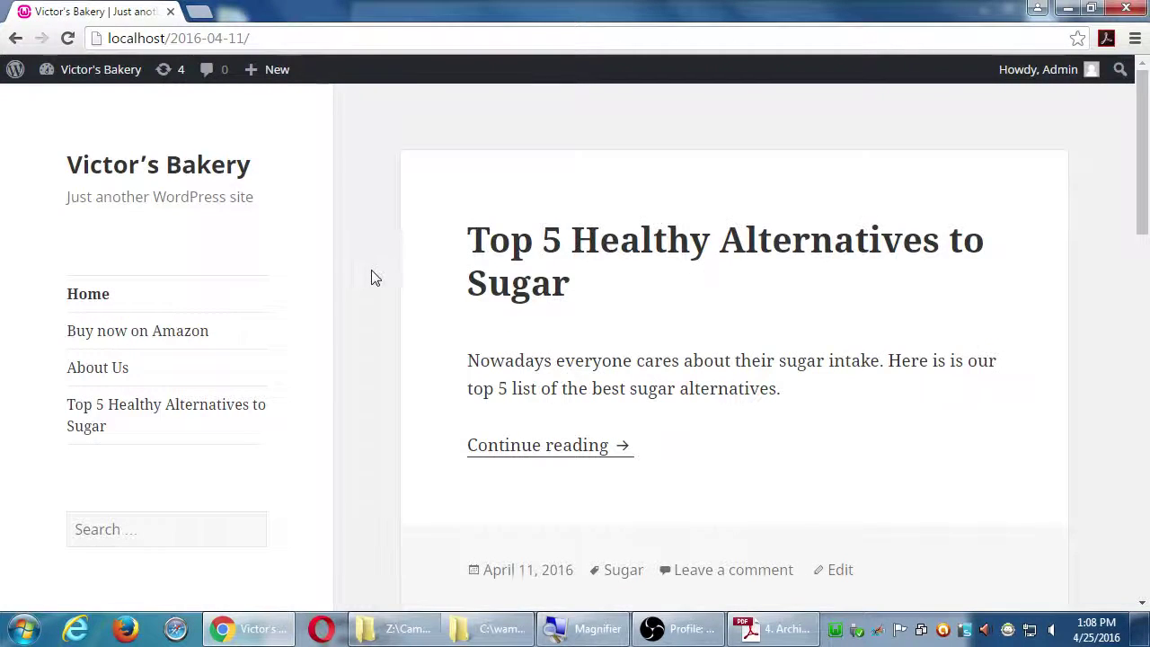
scroll(375, 278, "down", 1)
scroll(376, 278, "down", 10)
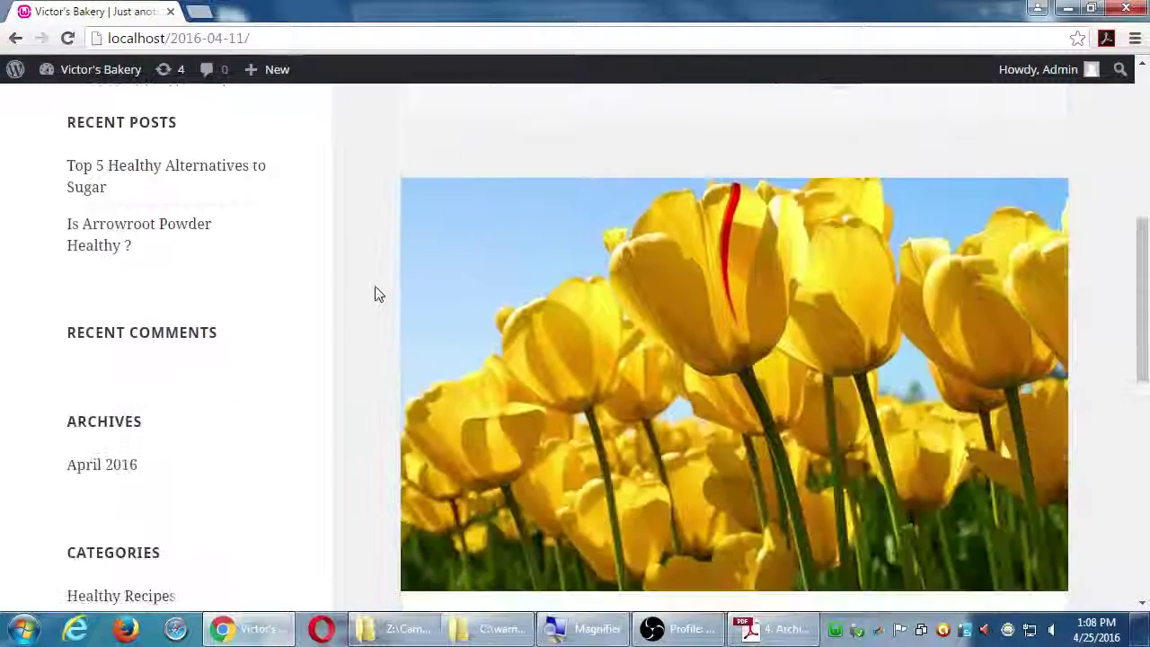
scroll(376, 295, "down", 1)
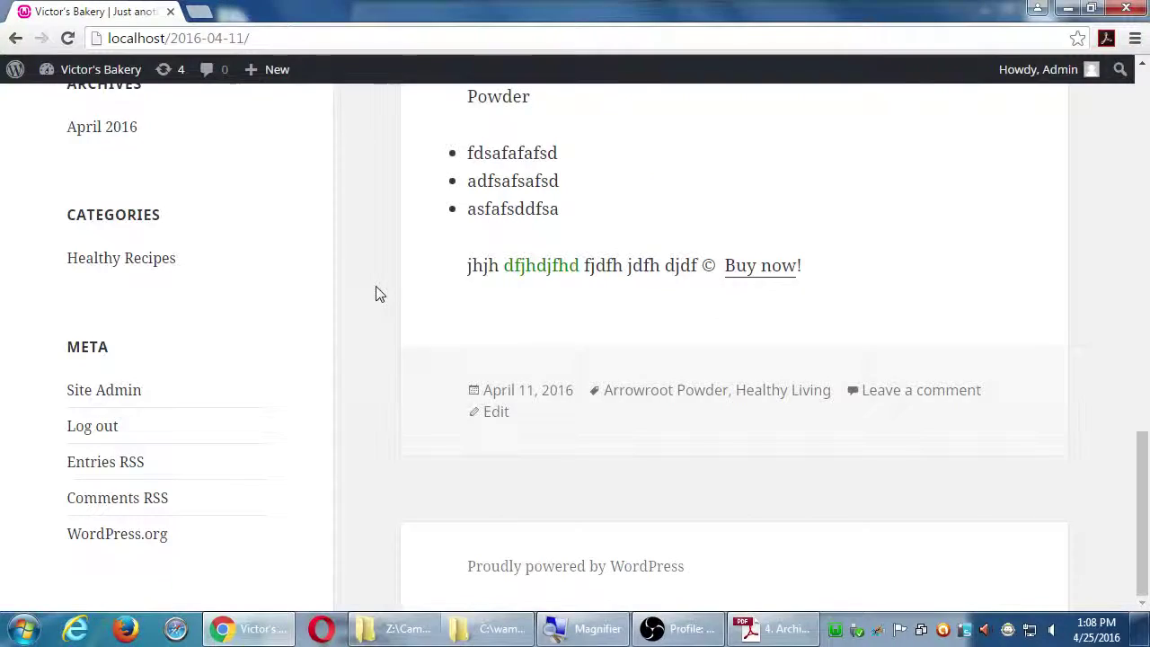
scroll(376, 295, "up", 7)
scroll(376, 297, "up", 6)
scroll(405, 341, "down", 1)
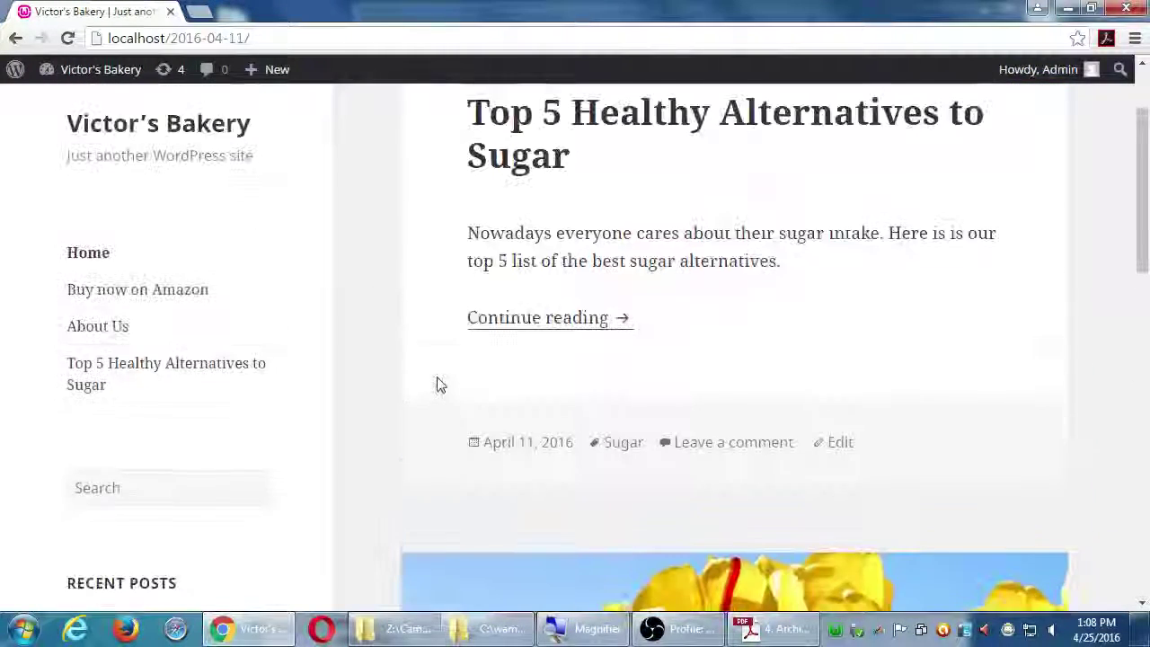
scroll(440, 387, "up", 2)
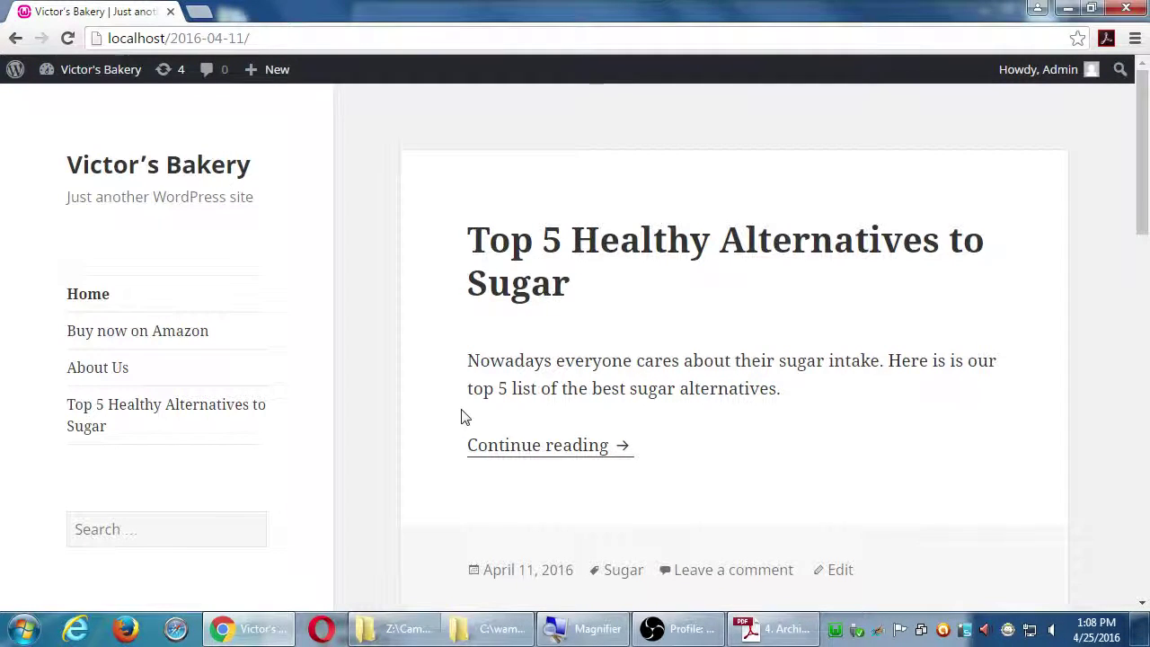
- Show the desktop and bring up the Archiving WordPress with Duplicator instructions PDF
key("super+d")
left_click(804, 631)
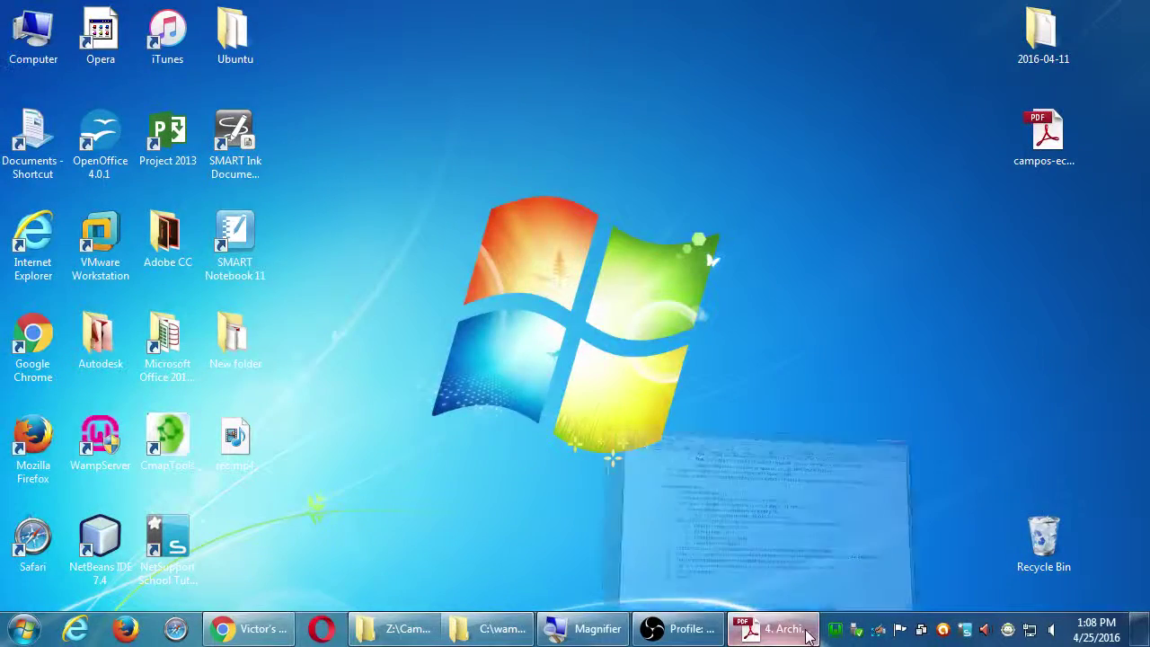